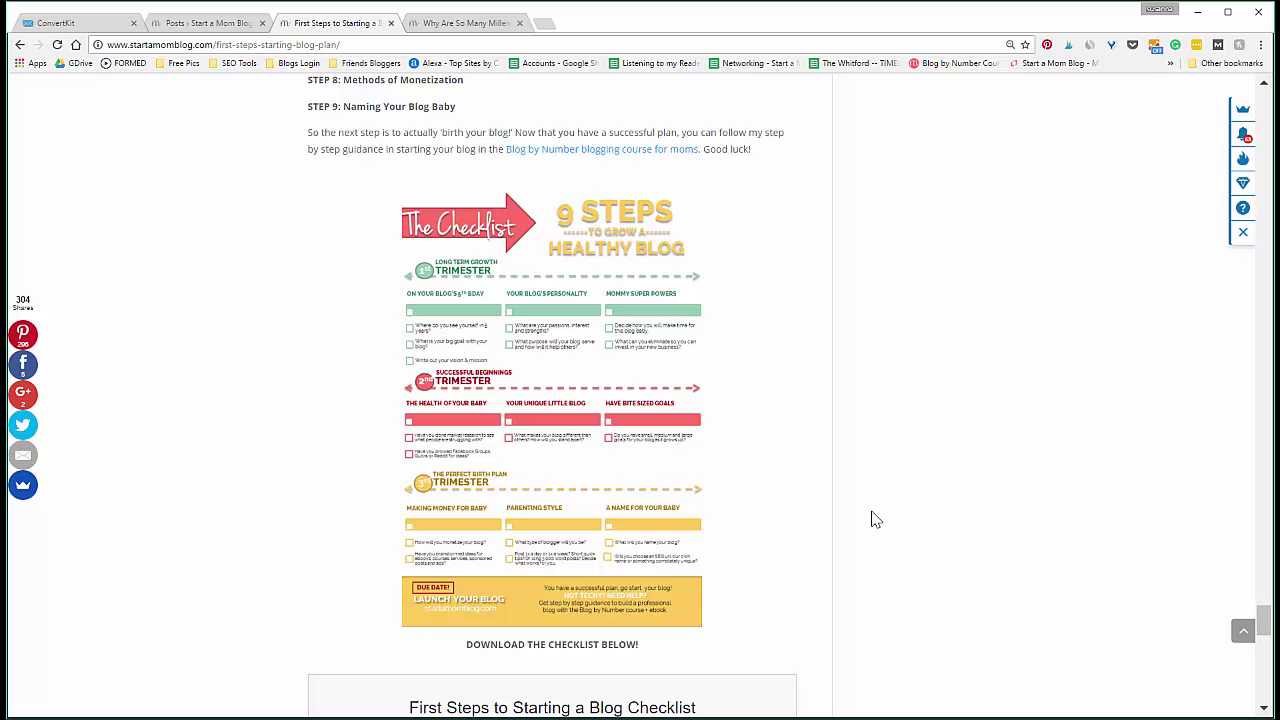
# - Scroll the current blog page and put the caret in the checklist's email field
pyautogui.scroll(6, 872, 519)
pyautogui.scroll(-6, 872, 519)
pyautogui.scroll(-2, 870, 519)
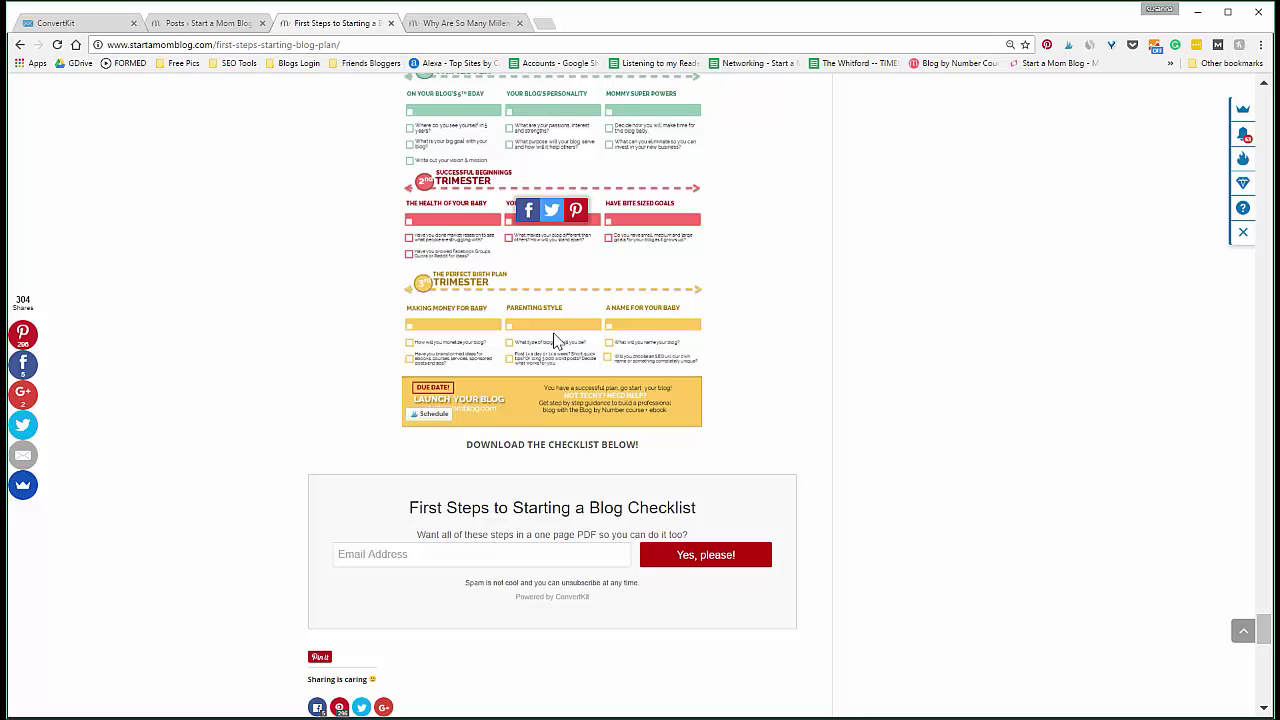
pyautogui.click(521, 553)
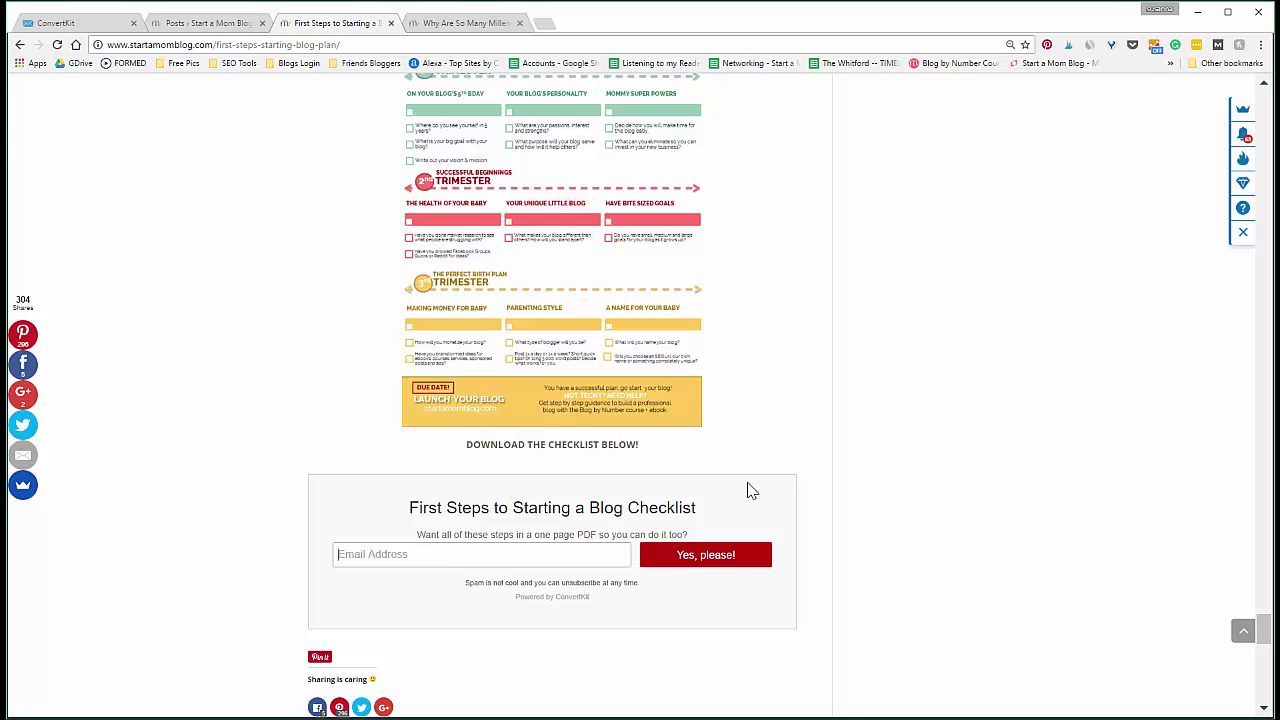
pyautogui.scroll(2, 750, 490)
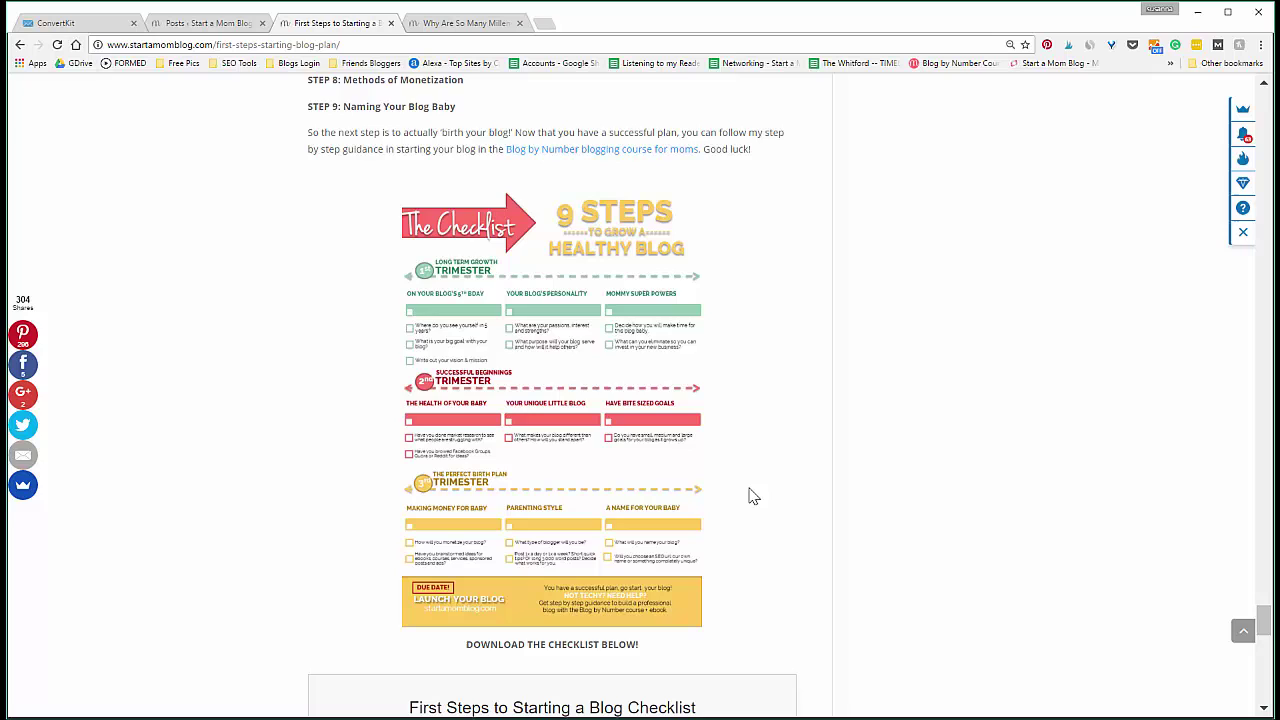
pyautogui.scroll(4, 752, 495)
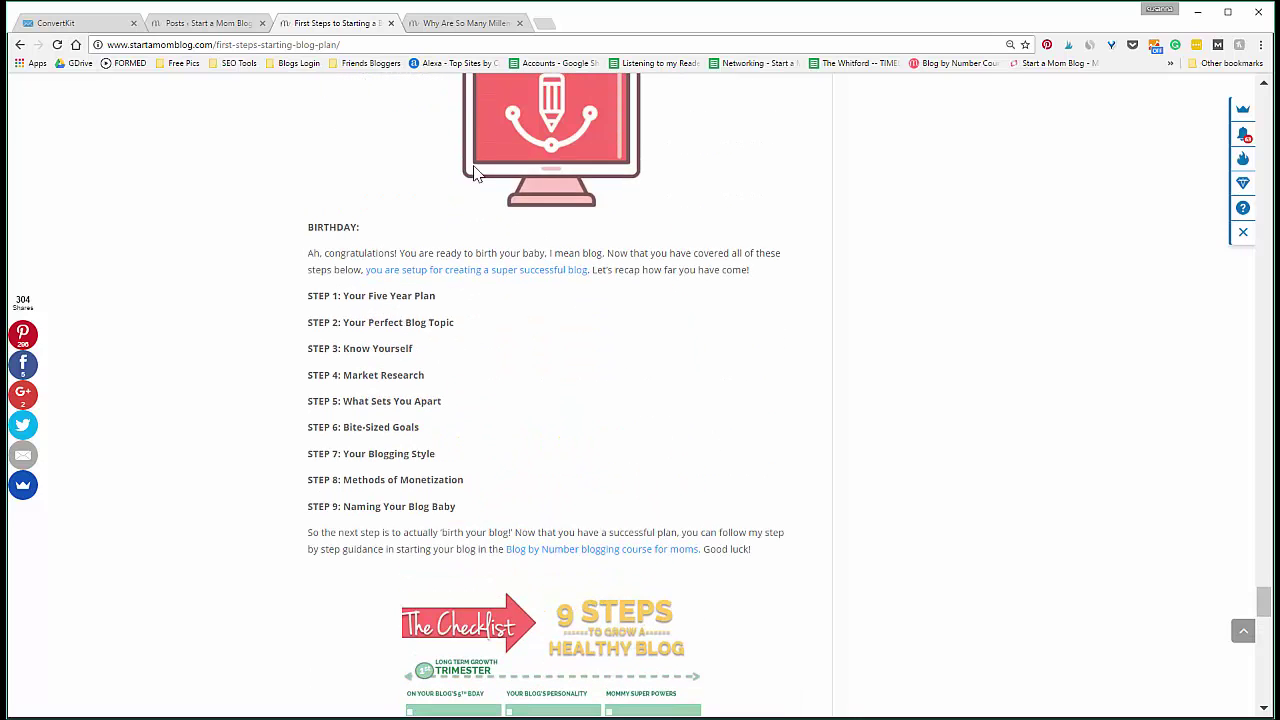
# - Switch to the millennial moms post and focus the blog guide's First Name field
pyautogui.click(458, 30)
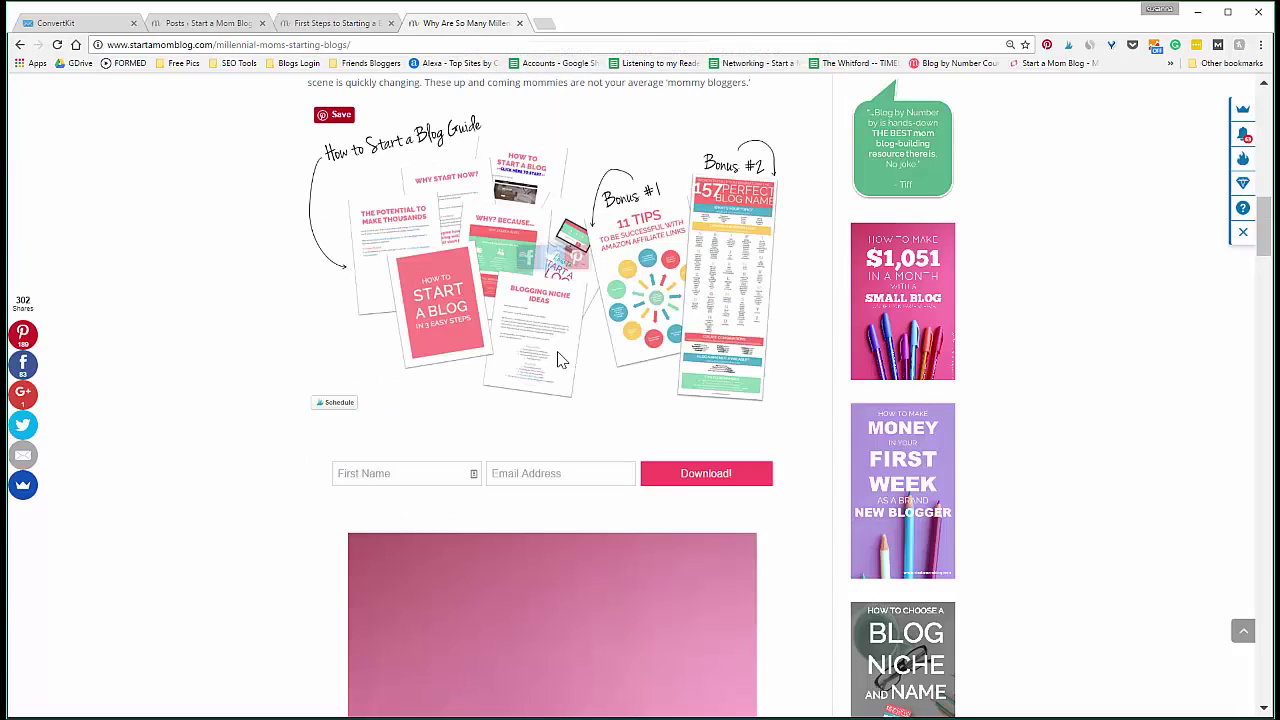
pyautogui.scroll(2, 560, 363)
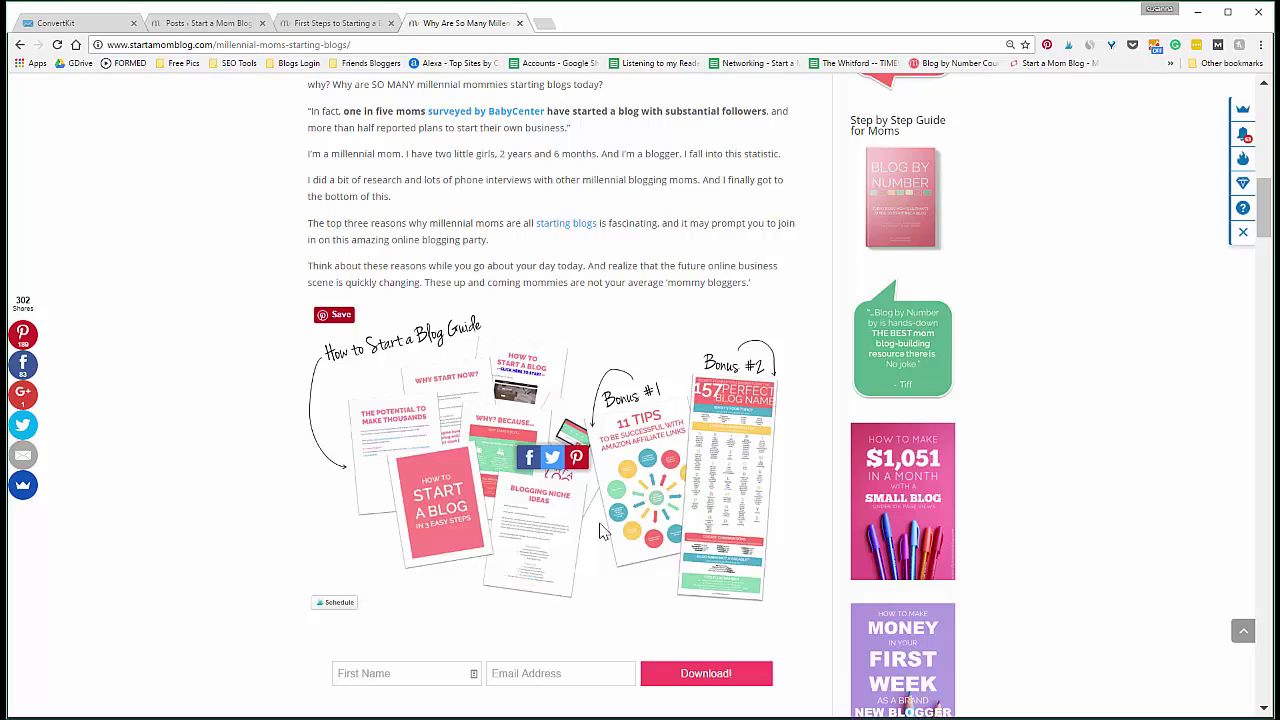
pyautogui.click(378, 677)
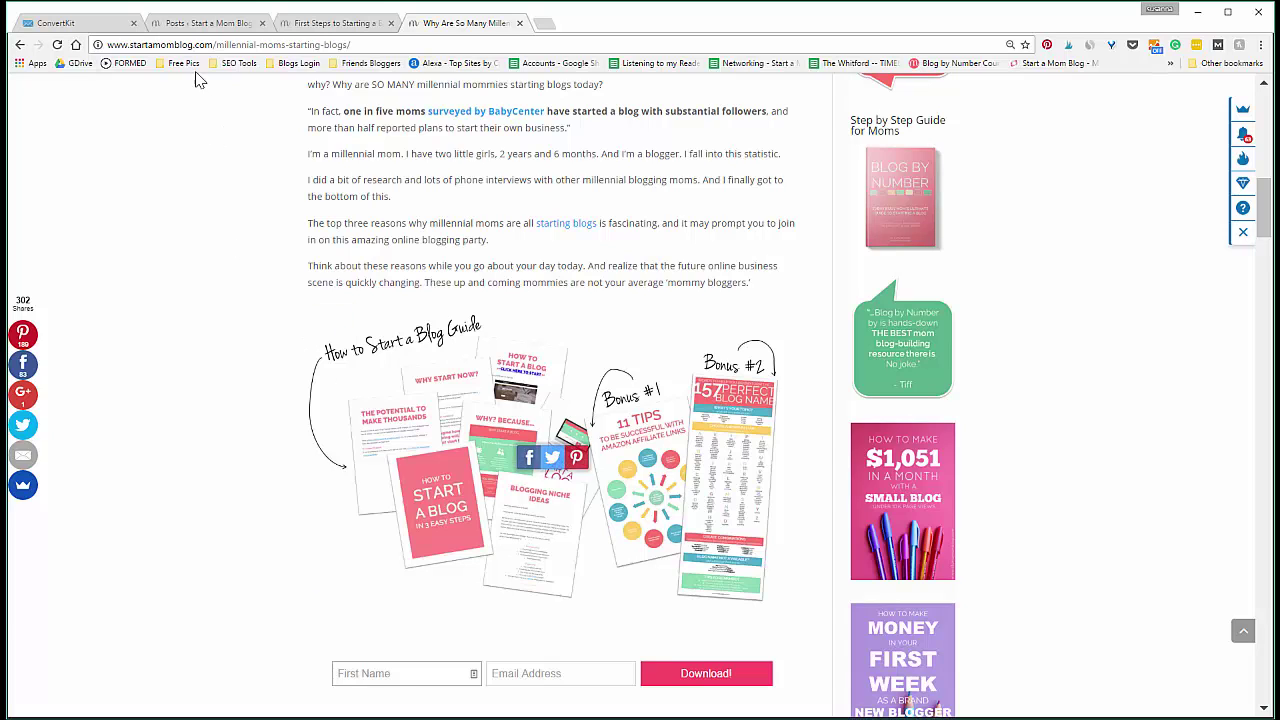
# - From the WordPress posts page, add a new post titled 'Top 5 Ways to Be a Better Mom'
pyautogui.click(180, 25)
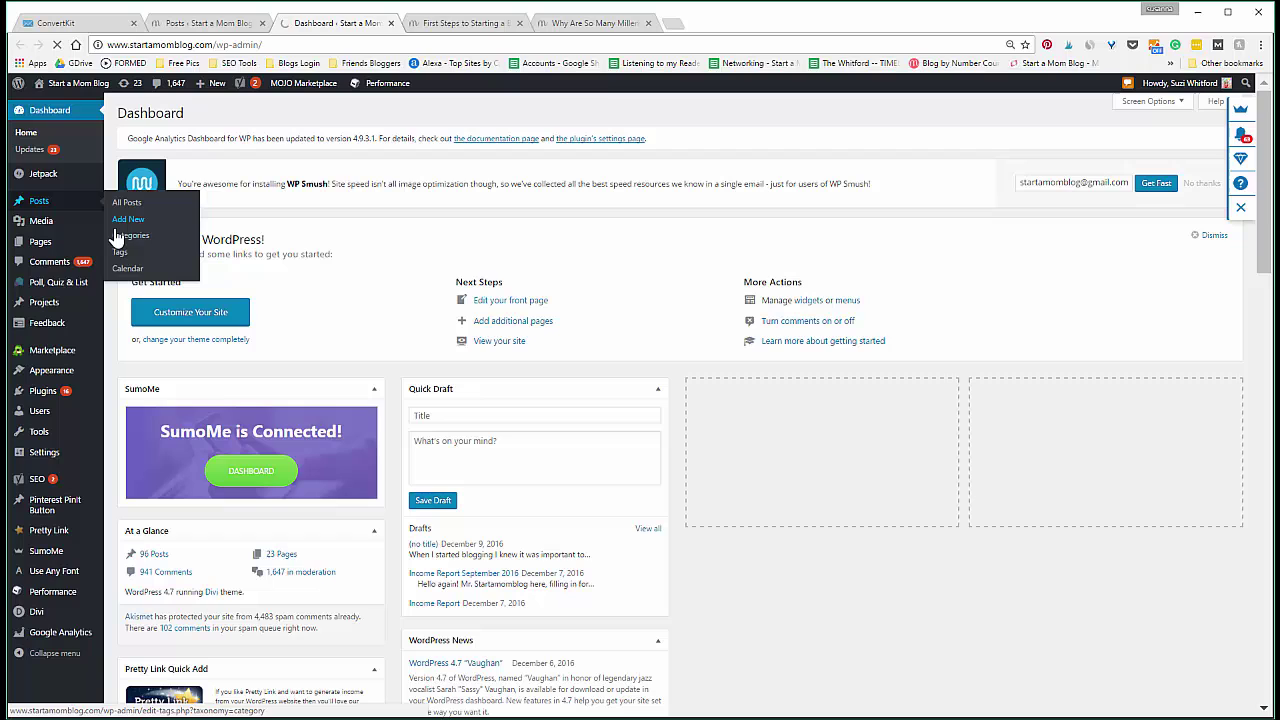
pyautogui.click(116, 236)
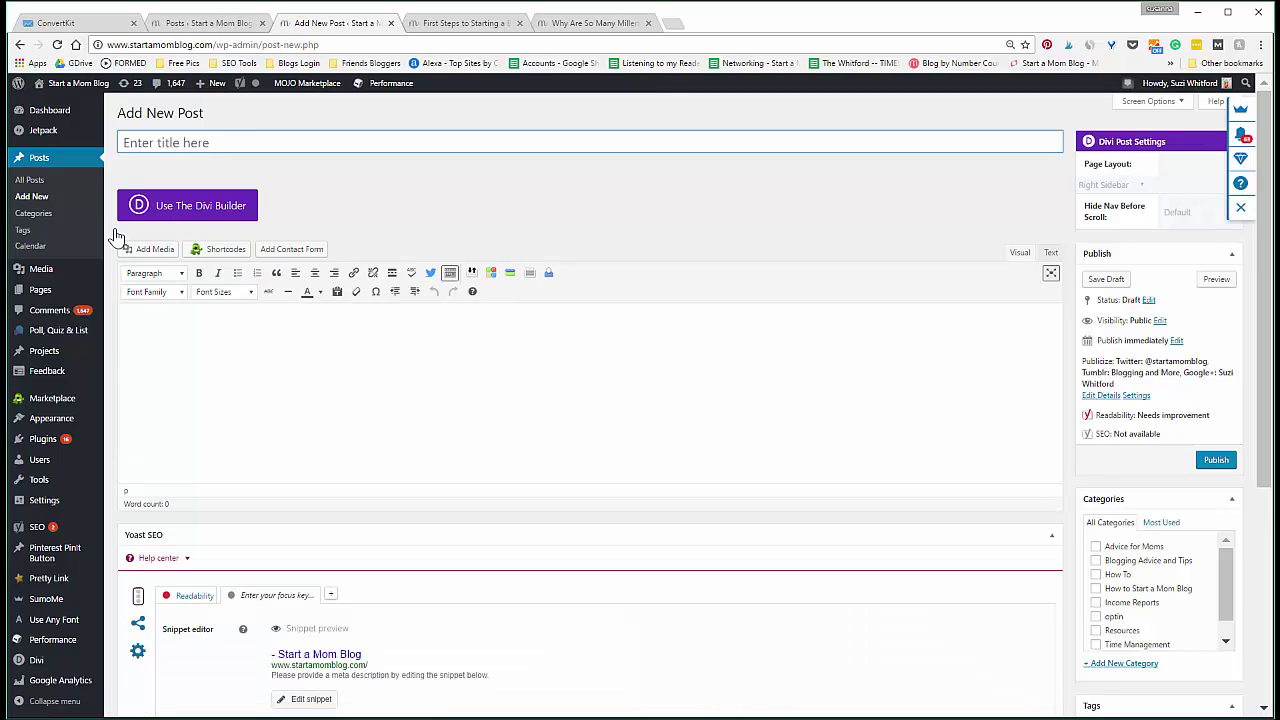
pyautogui.click(230, 145)
pyautogui.write('Top 5 Ways to Be a')
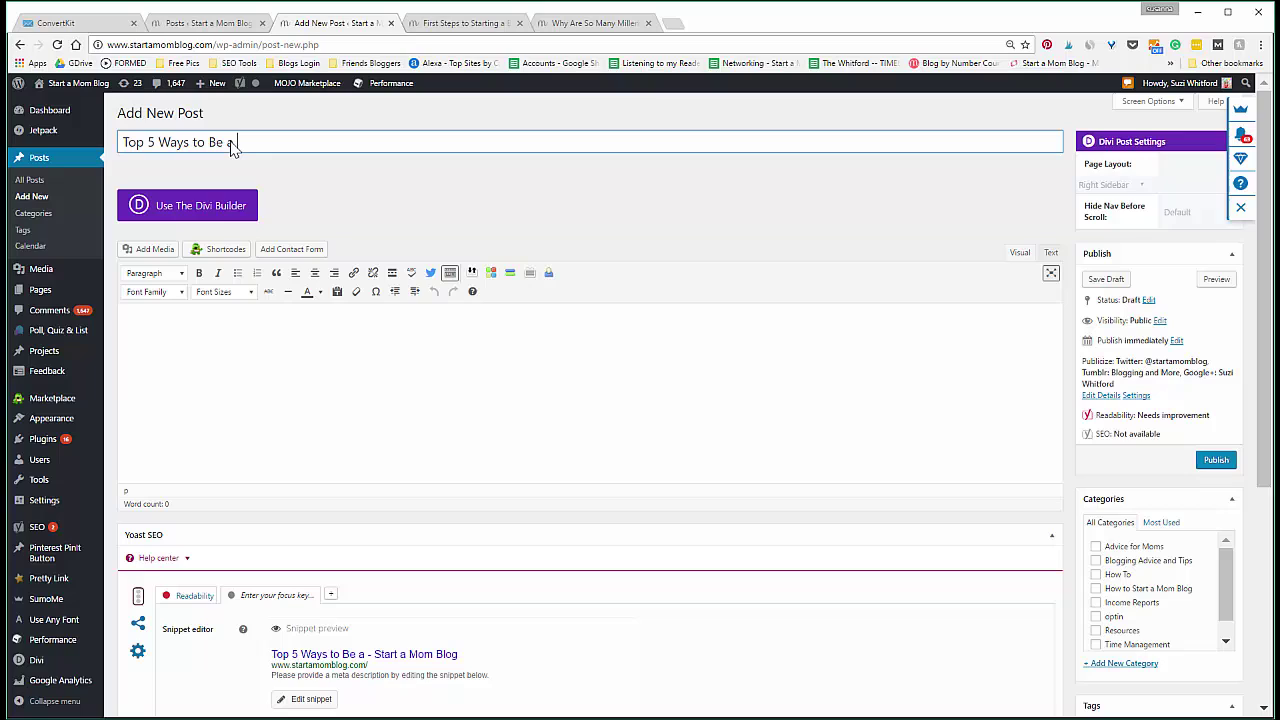
pyautogui.write(' Better Mom')
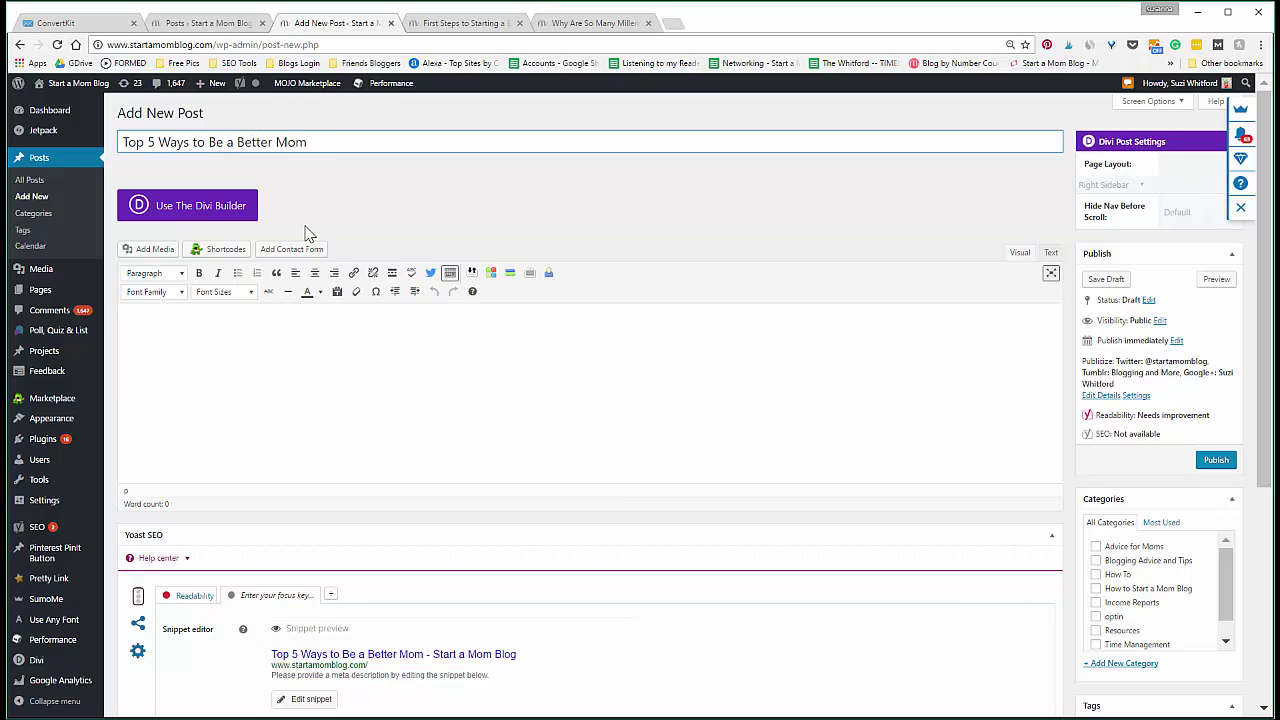
# - Commit the post title and toggle the editor's second row of formatting tools
pyautogui.click(389, 367)
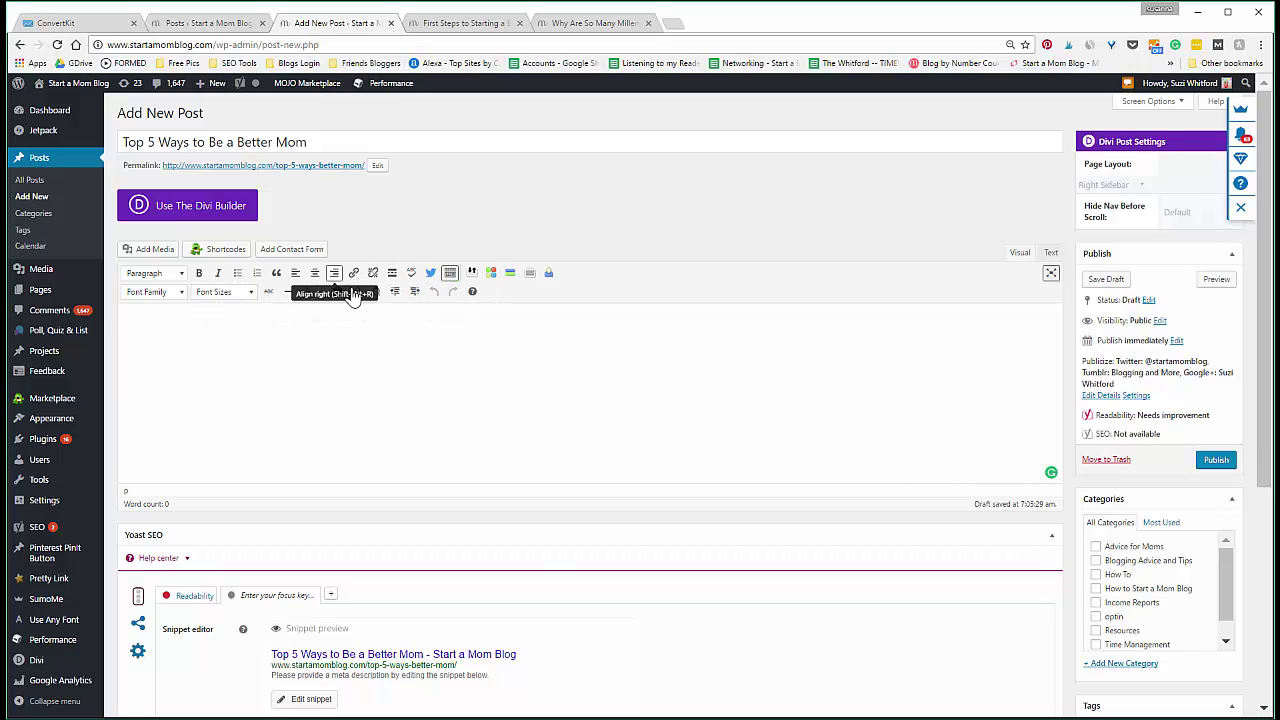
pyautogui.click(450, 273)
pyautogui.click(450, 274)
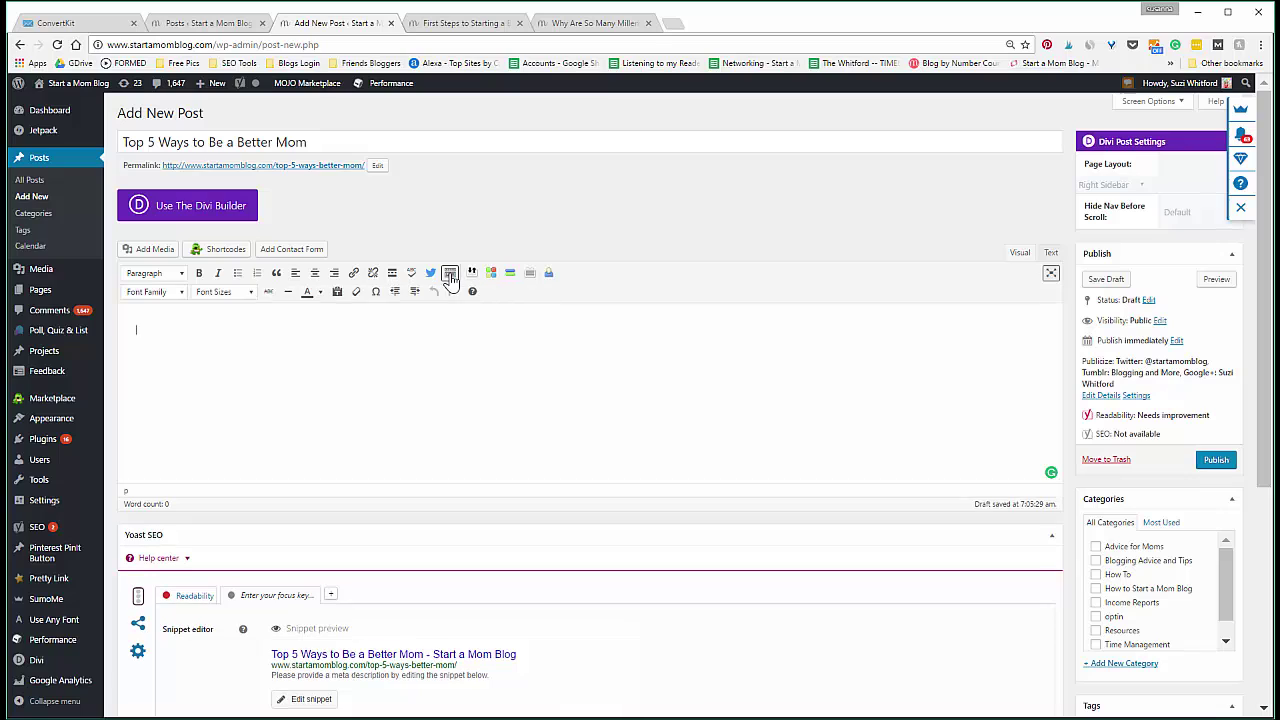
pyautogui.click(450, 274)
pyautogui.click(450, 274)
pyautogui.click(450, 274)
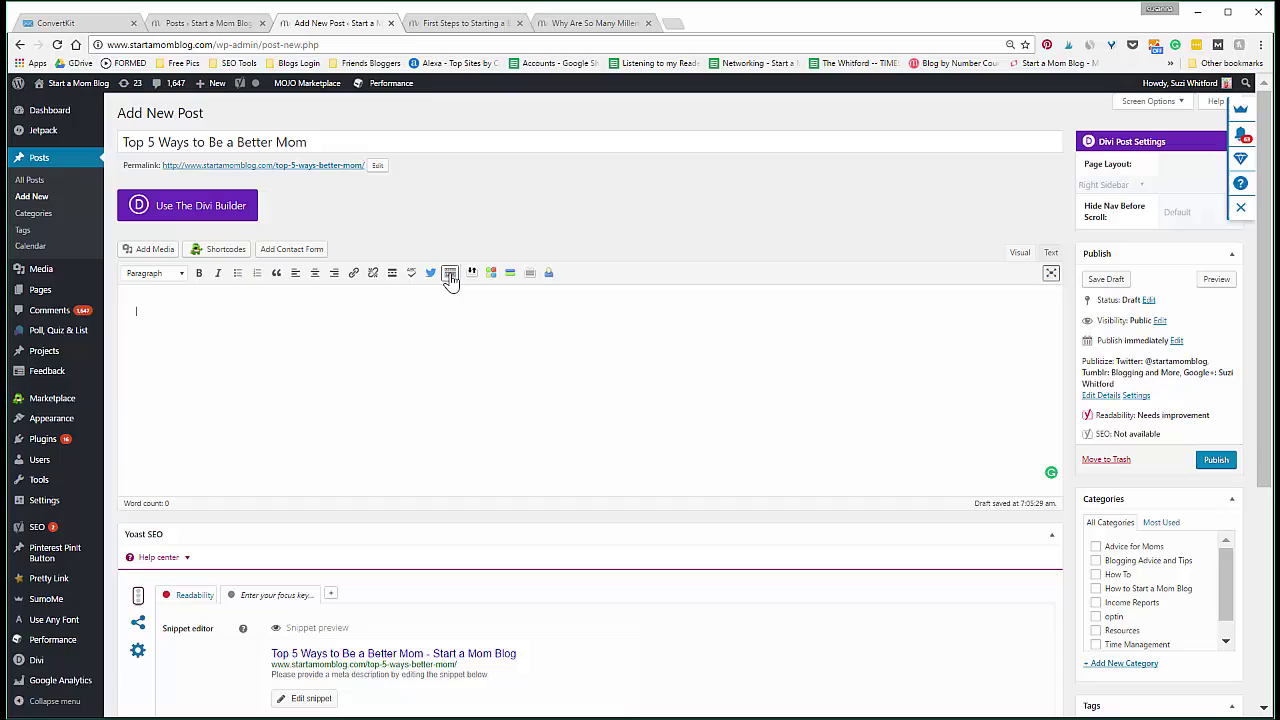
pyautogui.click(450, 274)
# - Type First Tip, Second Tip and Third Tip in the body, with empty lines above and below
pyautogui.click(426, 341)
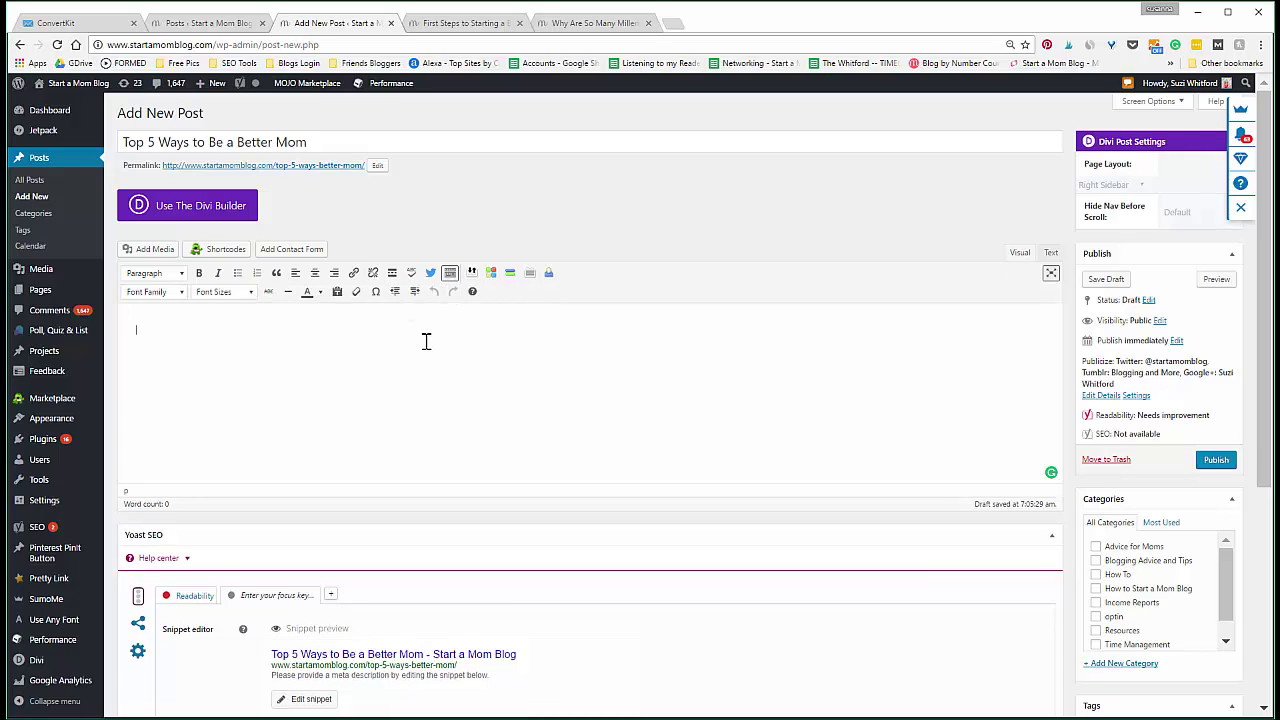
pyautogui.write('First Tip ')
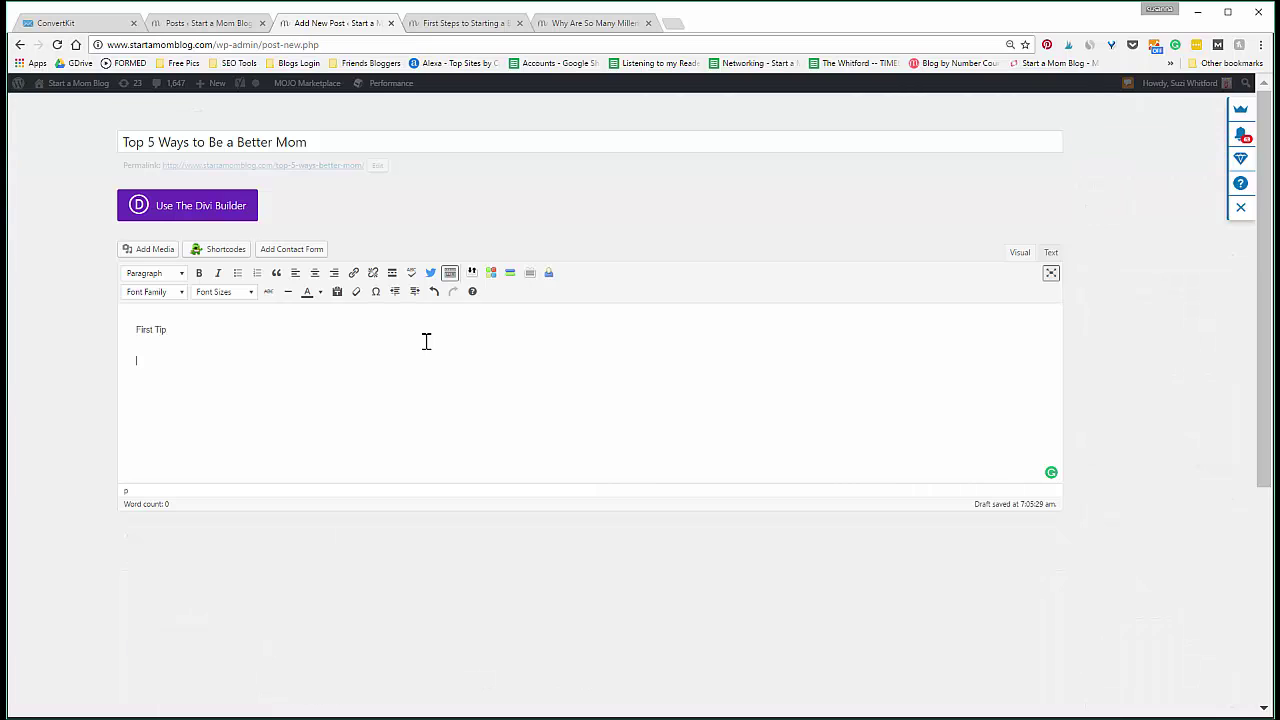
pyautogui.write('Second Tip')
pyautogui.press('Return')
pyautogui.write('Third Tip')
pyautogui.press('Up')
pyautogui.press('Return')
pyautogui.press('Up')
pyautogui.click(194, 432)
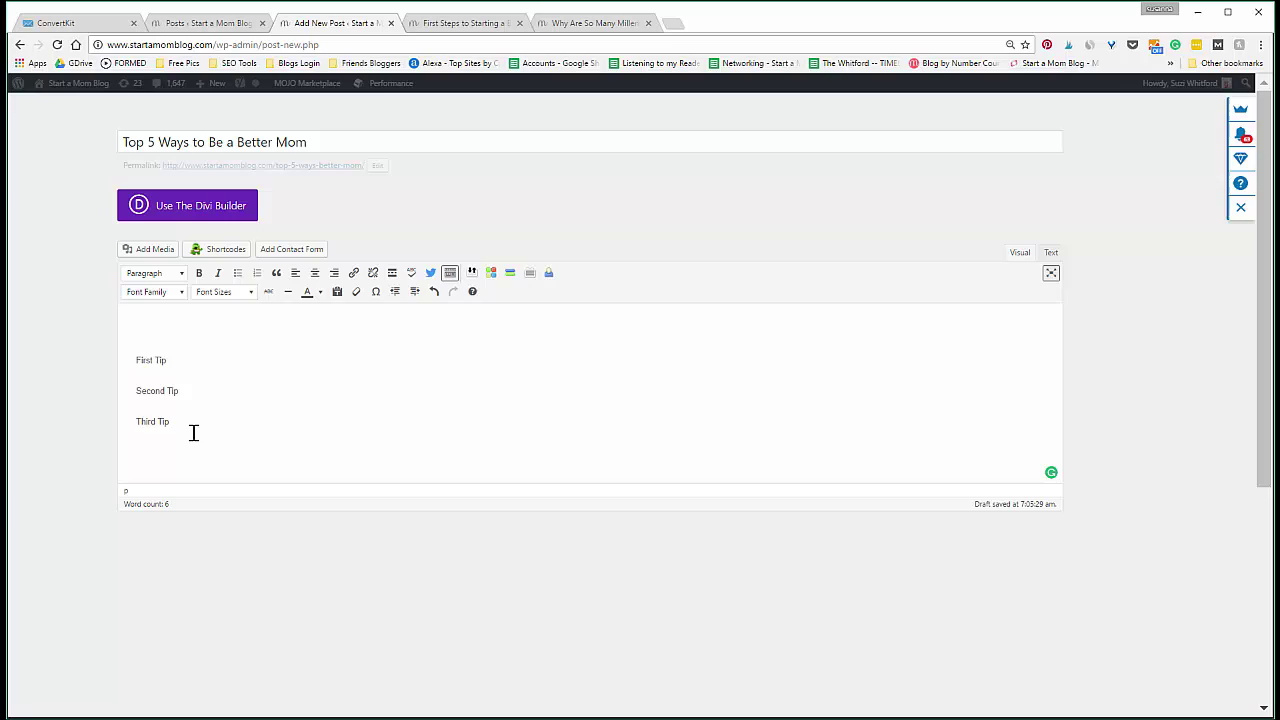
pyautogui.press('Return')
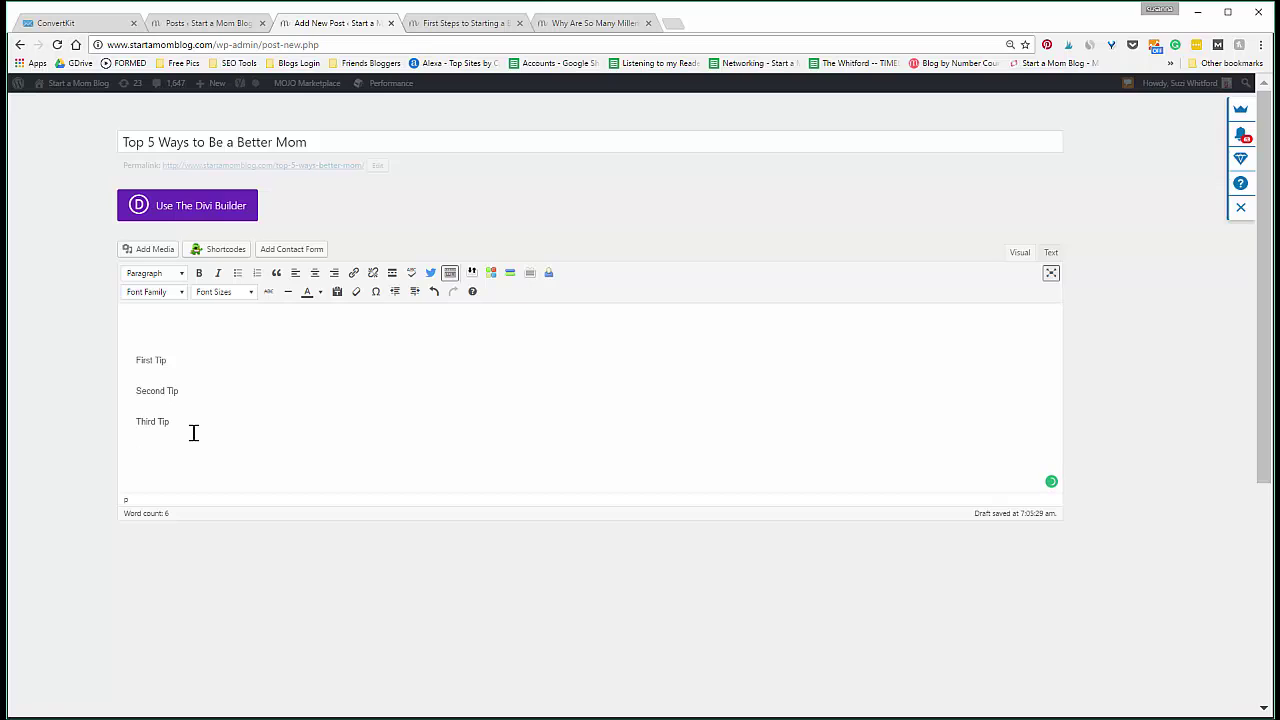
pyautogui.moveTo(243, 460)
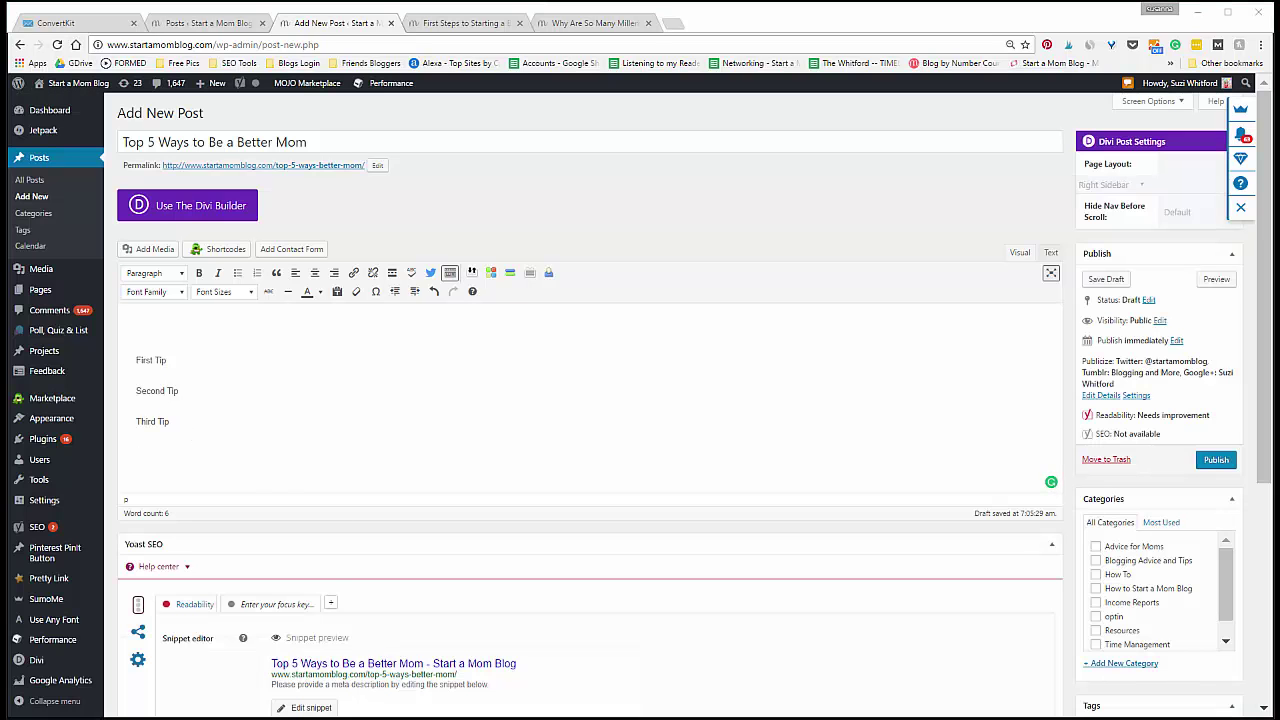
# - Add the intro 'Great emotional intro - grab your reader.', make First Tip a Heading 2, and start its sentence
pyautogui.click(214, 326)
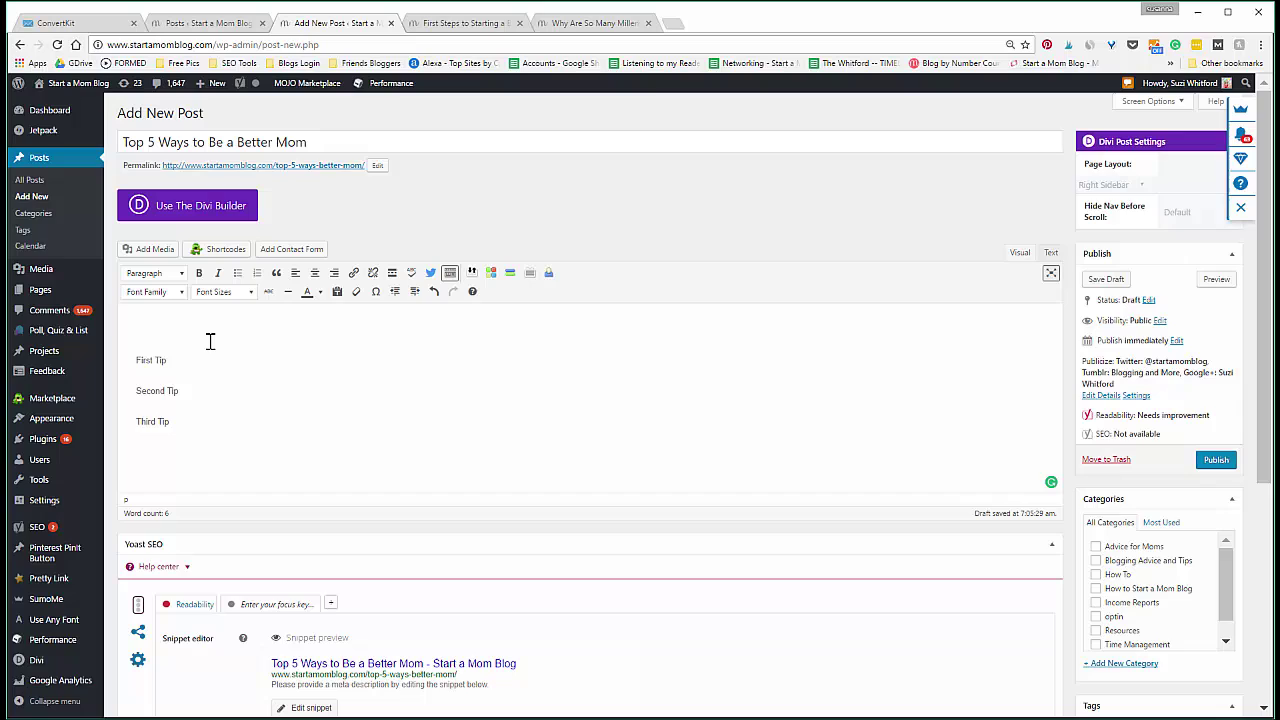
pyautogui.write('Great emotion')
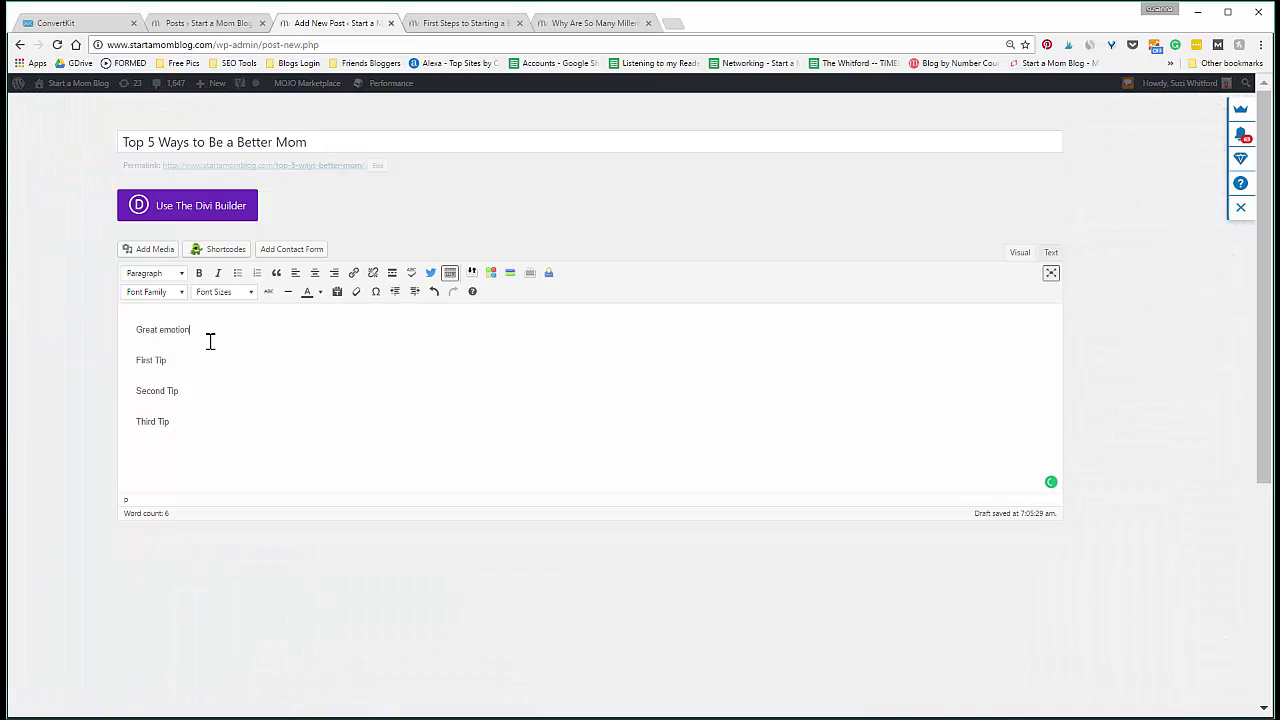
pyautogui.write('al intro - grab your reader.')
pyautogui.moveTo(129, 360); pyautogui.dragTo(167, 361)
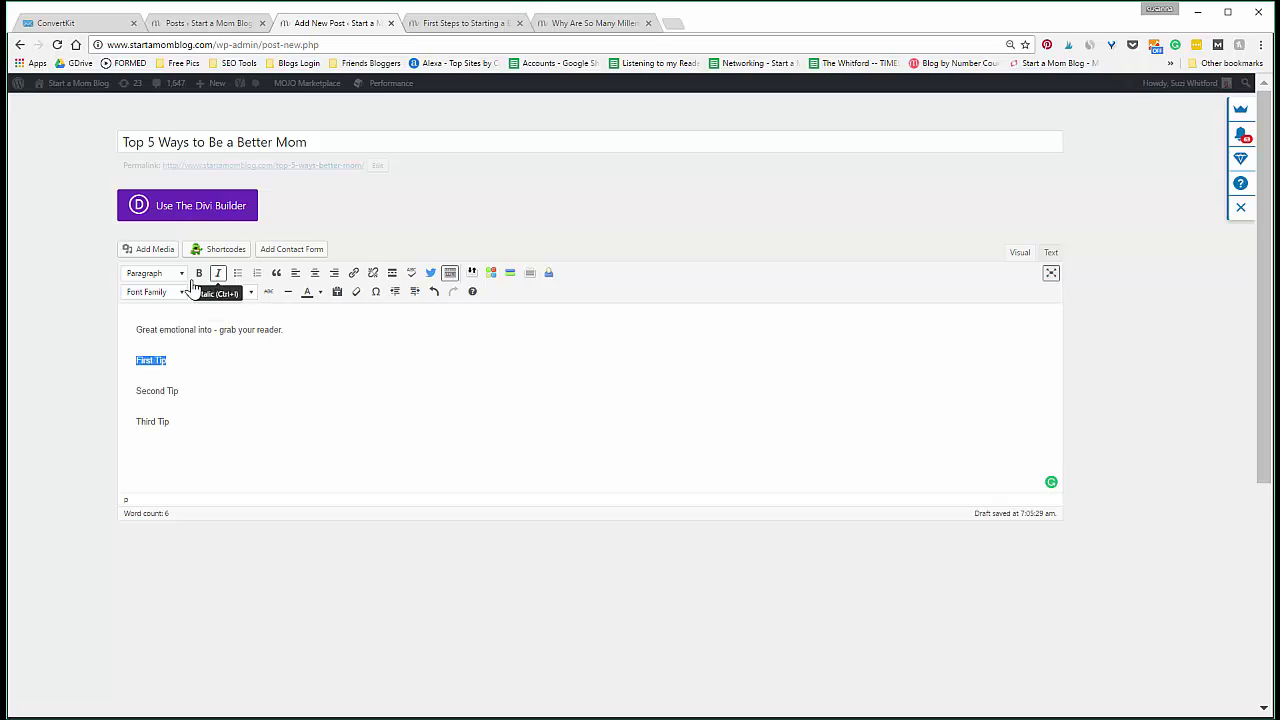
pyautogui.click(163, 278)
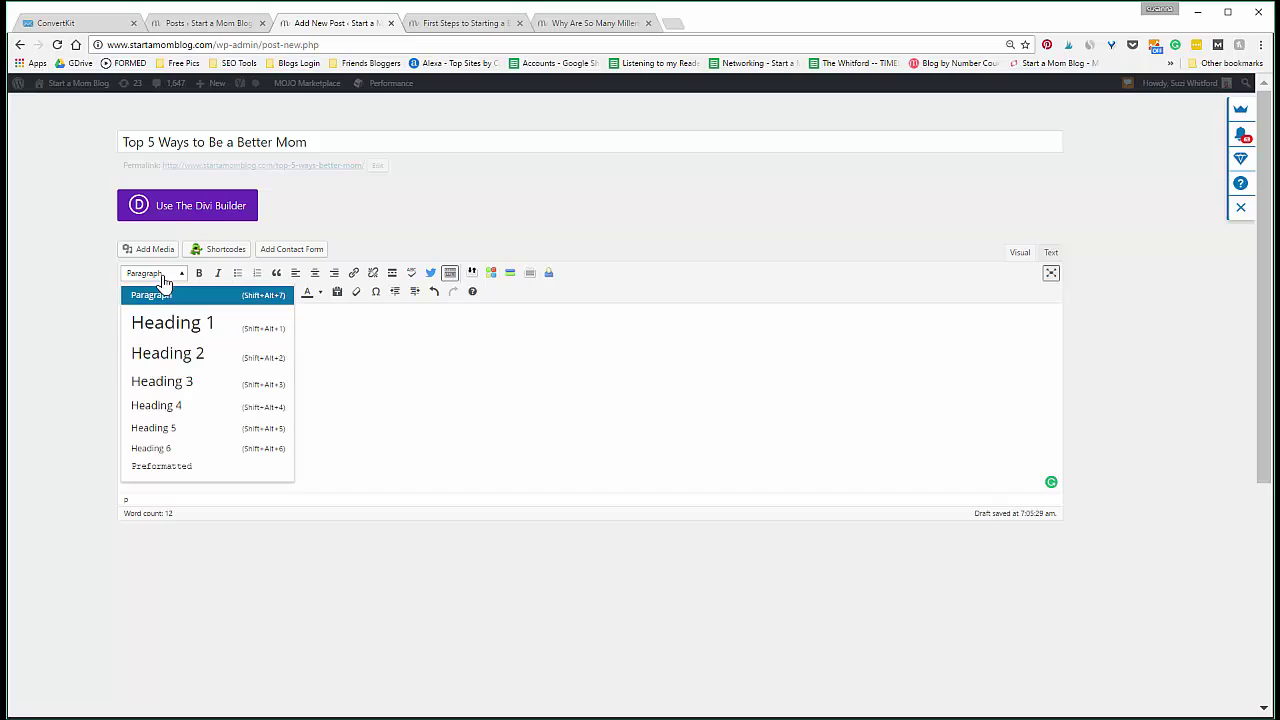
pyautogui.click(195, 362)
pyautogui.click(224, 380)
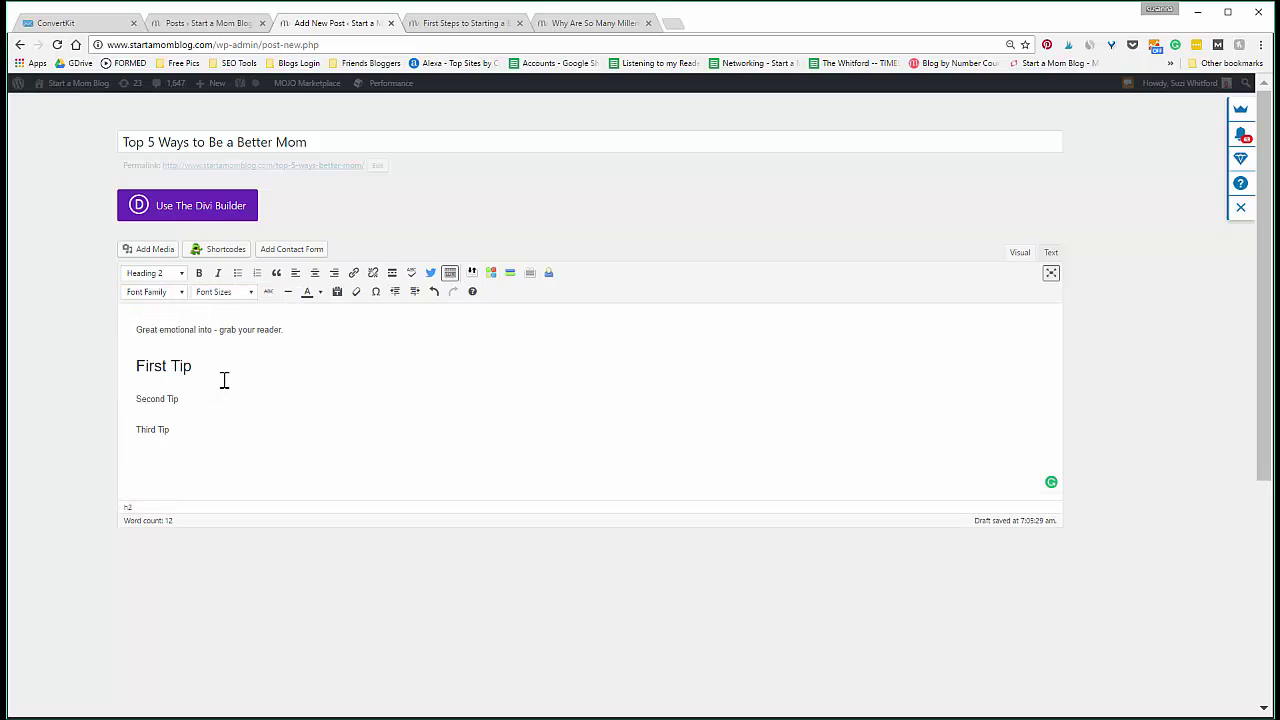
pyautogui.press('Return')
pyautogui.write('This is')
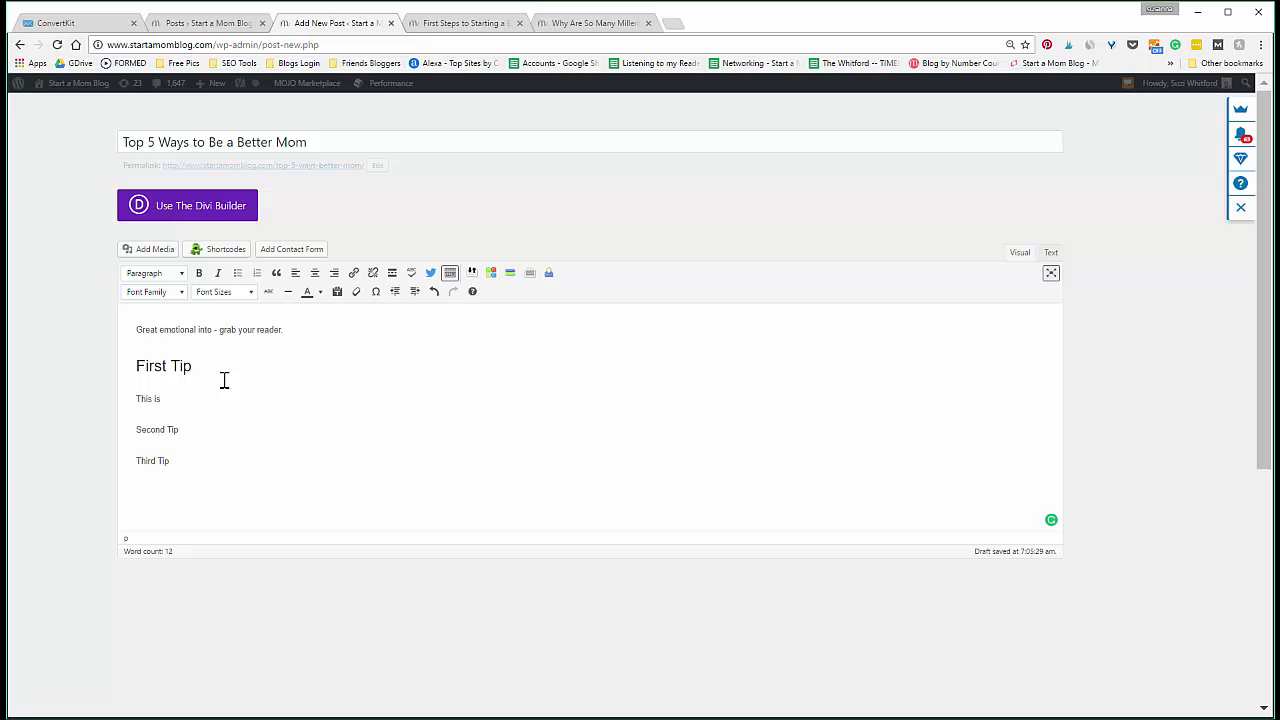
pyautogui.write(' the best way to')
pyautogui.press('BackSpace')
pyautogui.press('BackSpace')
pyautogui.write('mom. Hug')
# - Make Second Tip a Heading 2 followed by 'Feed your family a healthy meal once a day.'
pyautogui.moveTo(180, 430); pyautogui.dragTo(114, 428)
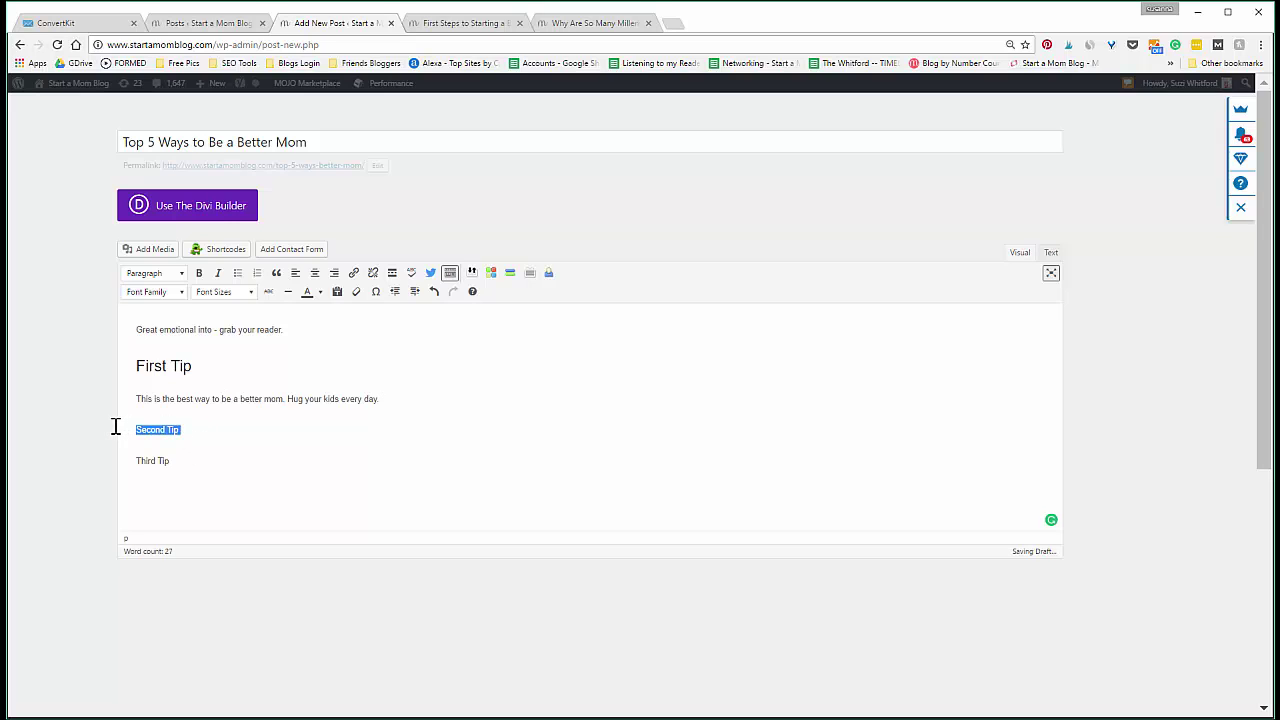
pyautogui.click(170, 280)
pyautogui.click(177, 354)
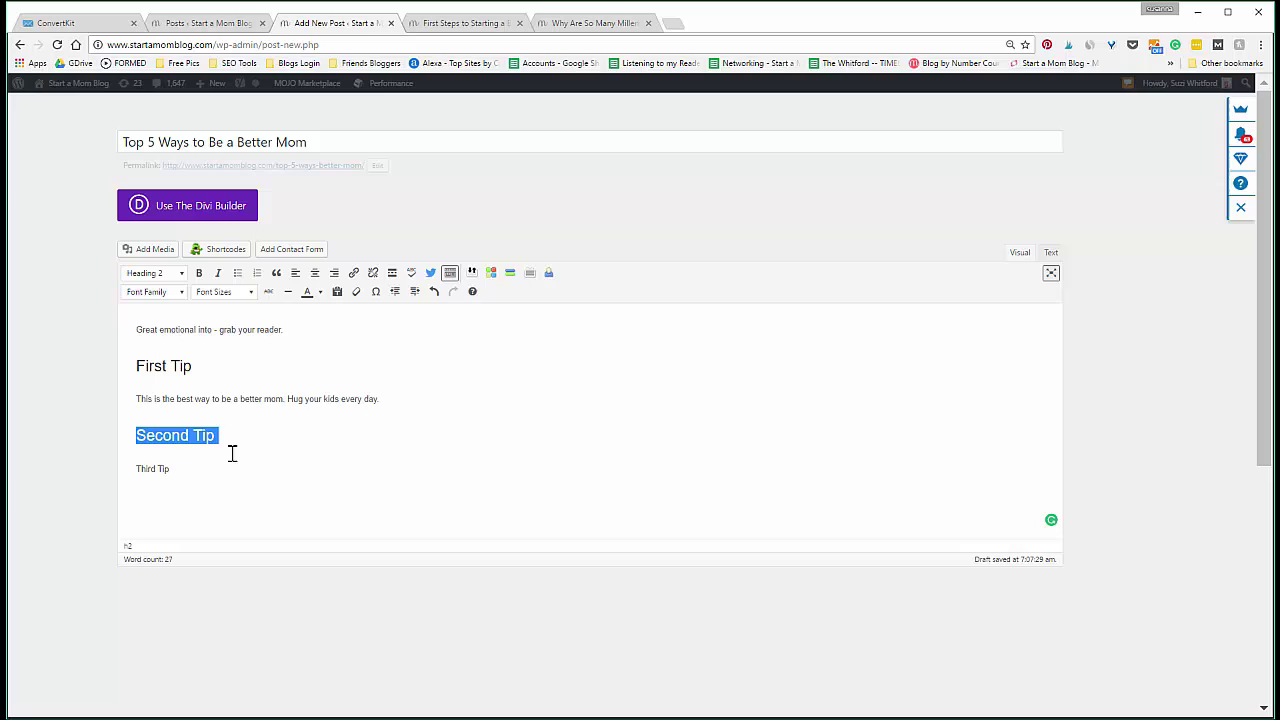
pyautogui.click(244, 435)
pyautogui.press('Return')
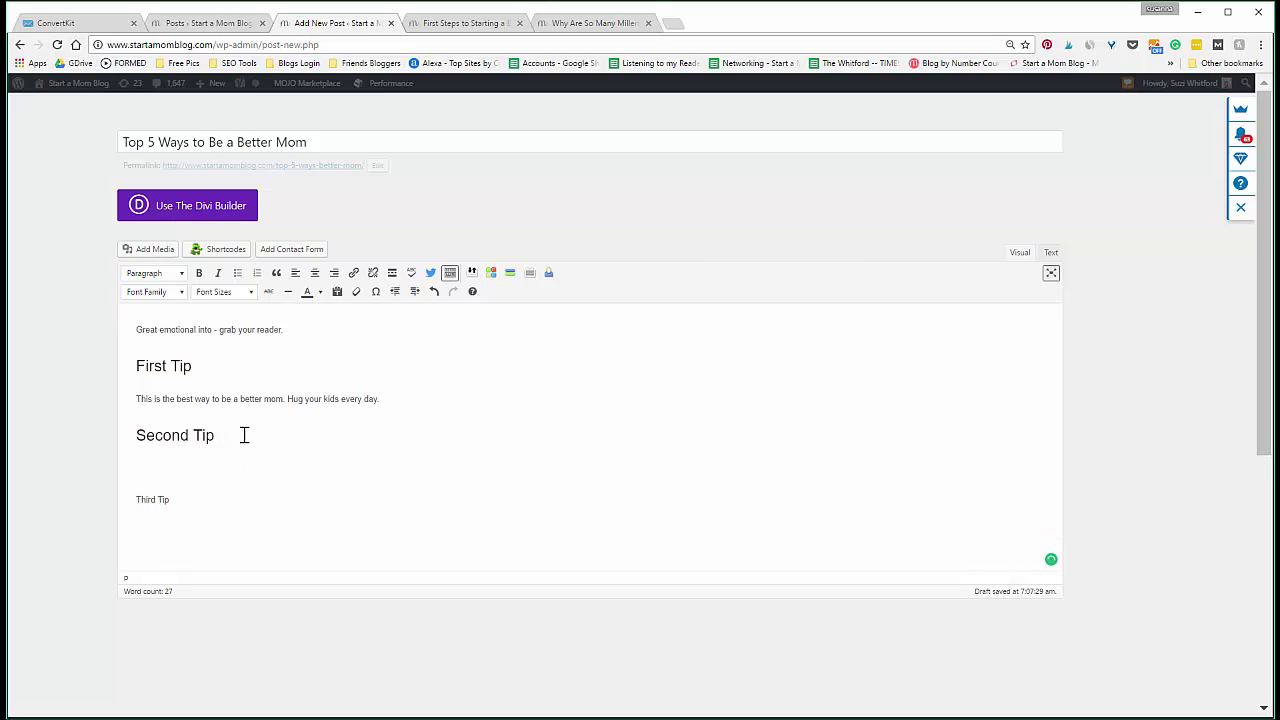
pyautogui.write('Feed our')
pyautogui.press('BackSpace')
pyautogui.write('your family a healthy ')
pyautogui.write('me')
pyautogui.write('al once a day. ')
pyautogui.write('Third Tip')
# - Write 'Don't be so serious' under Third Tip and make Third Tip a Heading 2
pyautogui.press('Return')
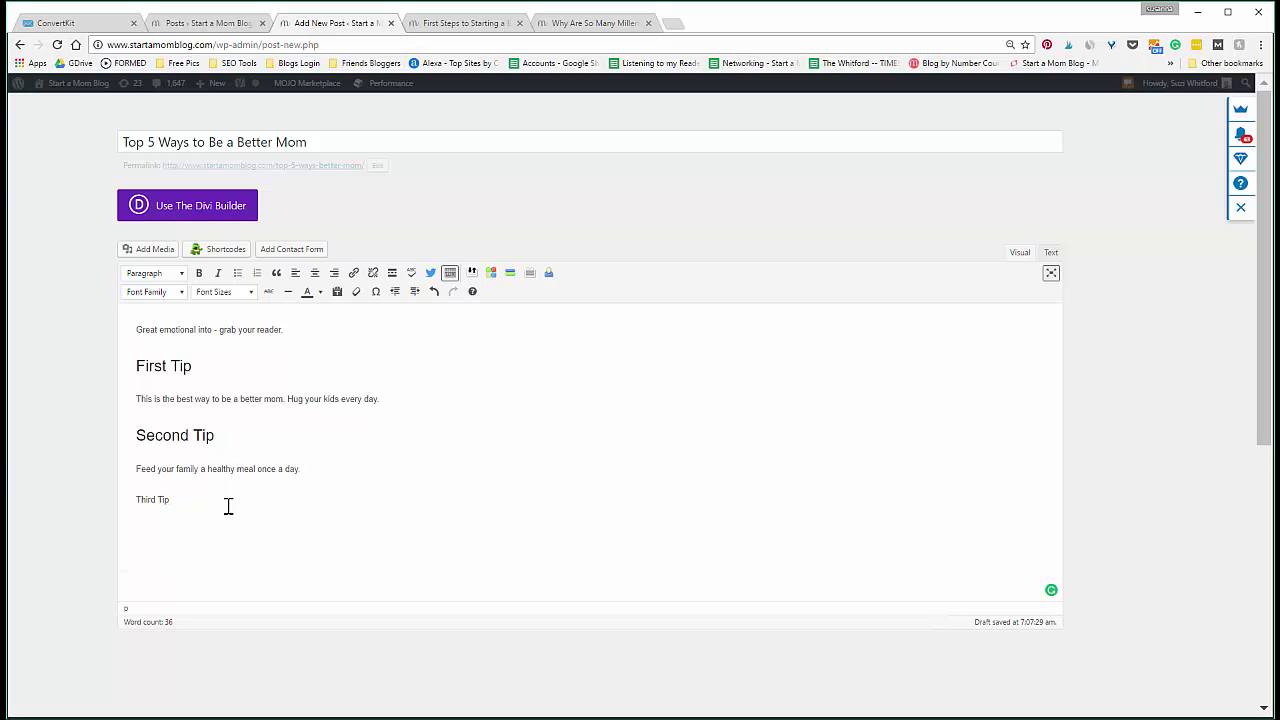
pyautogui.write('Dont be so serious')
pyautogui.moveTo(145, 530)
pyautogui.click(201, 566)
pyautogui.moveTo(172, 499); pyautogui.dragTo(124, 499)
pyautogui.click(177, 278)
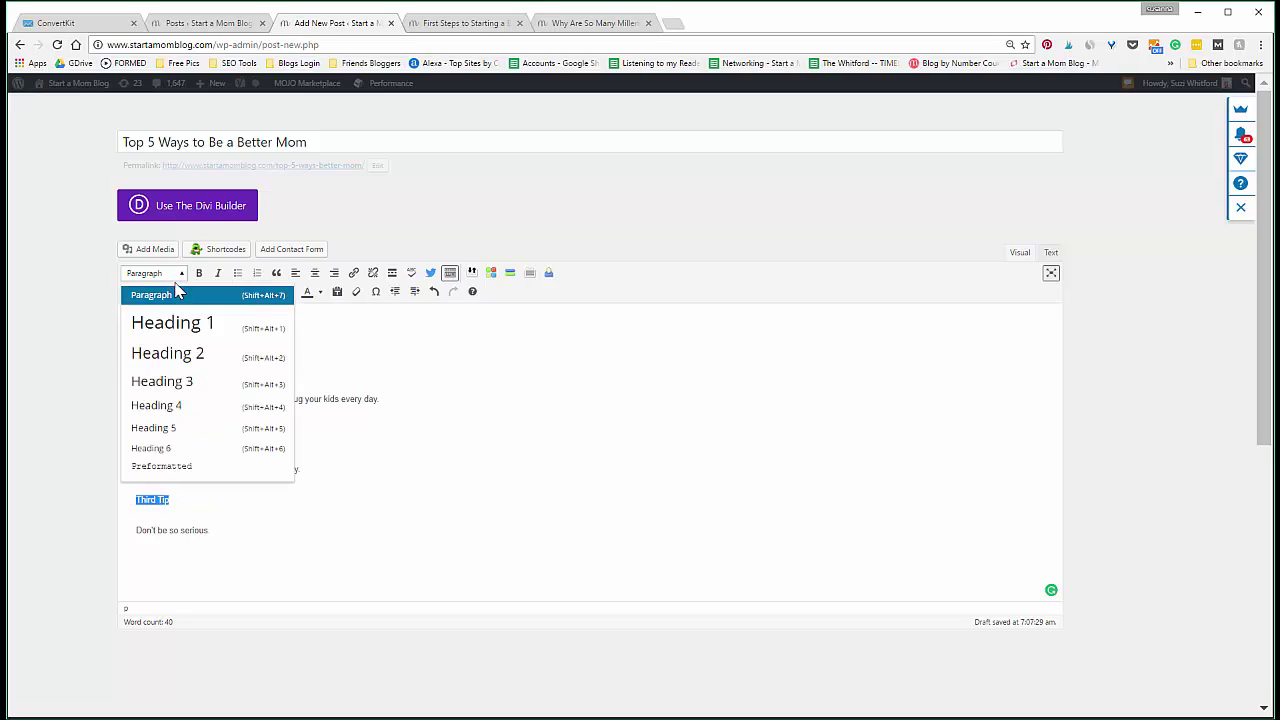
pyautogui.click(186, 352)
pyautogui.click(259, 543)
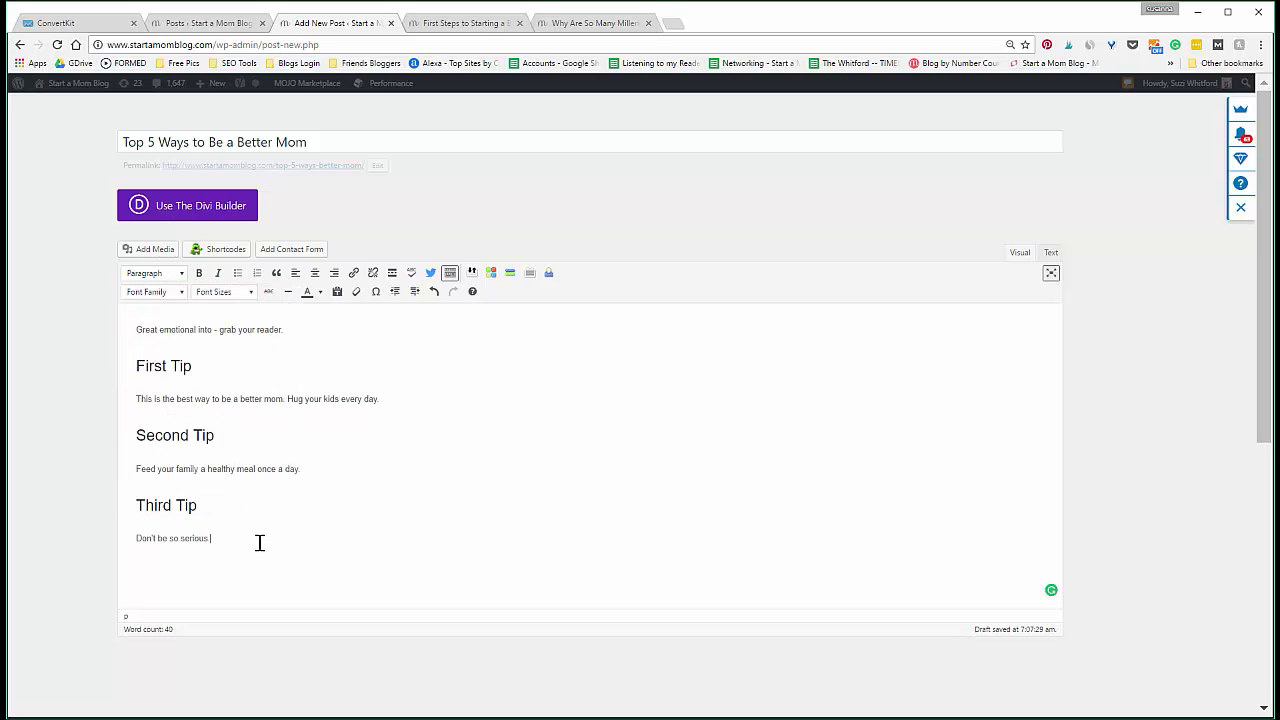
pyautogui.press('Return')
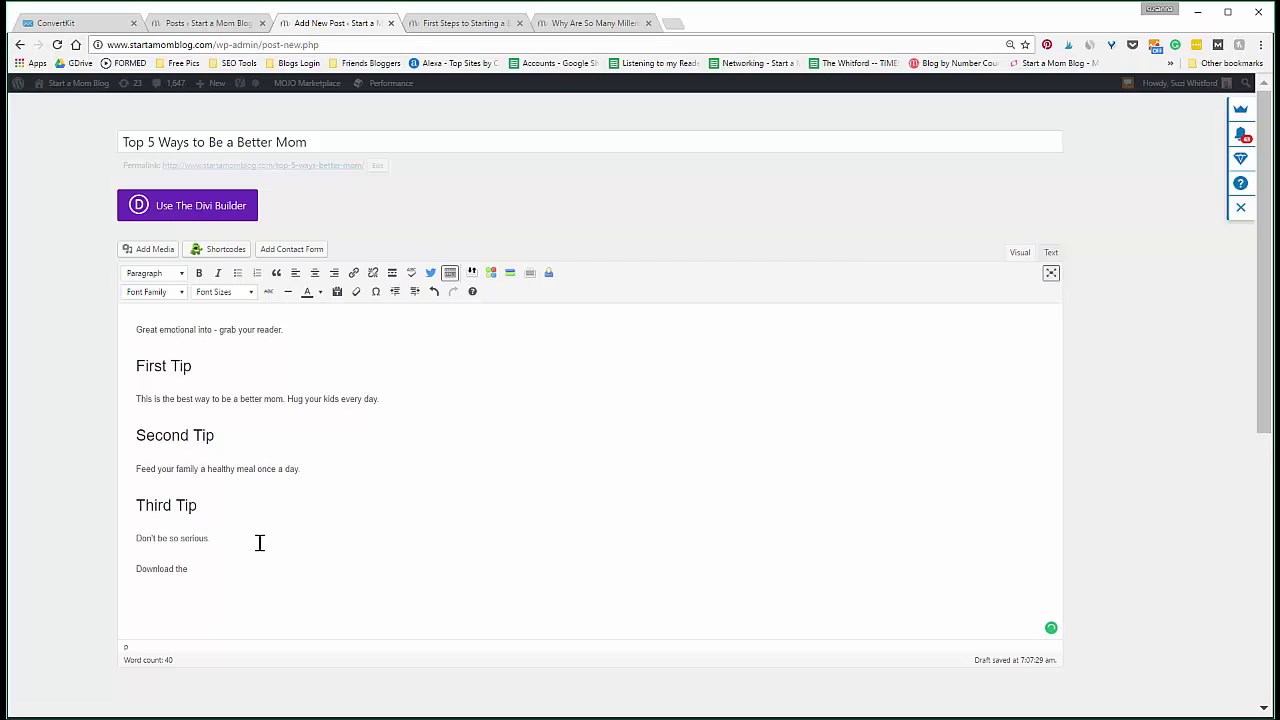
# - Write the closing line offering the other 43 amazing ways, bold it, and remove a double space
pyautogui.write('Download the other 43 o')
pyautogui.write('ther amazing ways to be a a better mom in 5 min')
pyautogui.write('utes or less!')
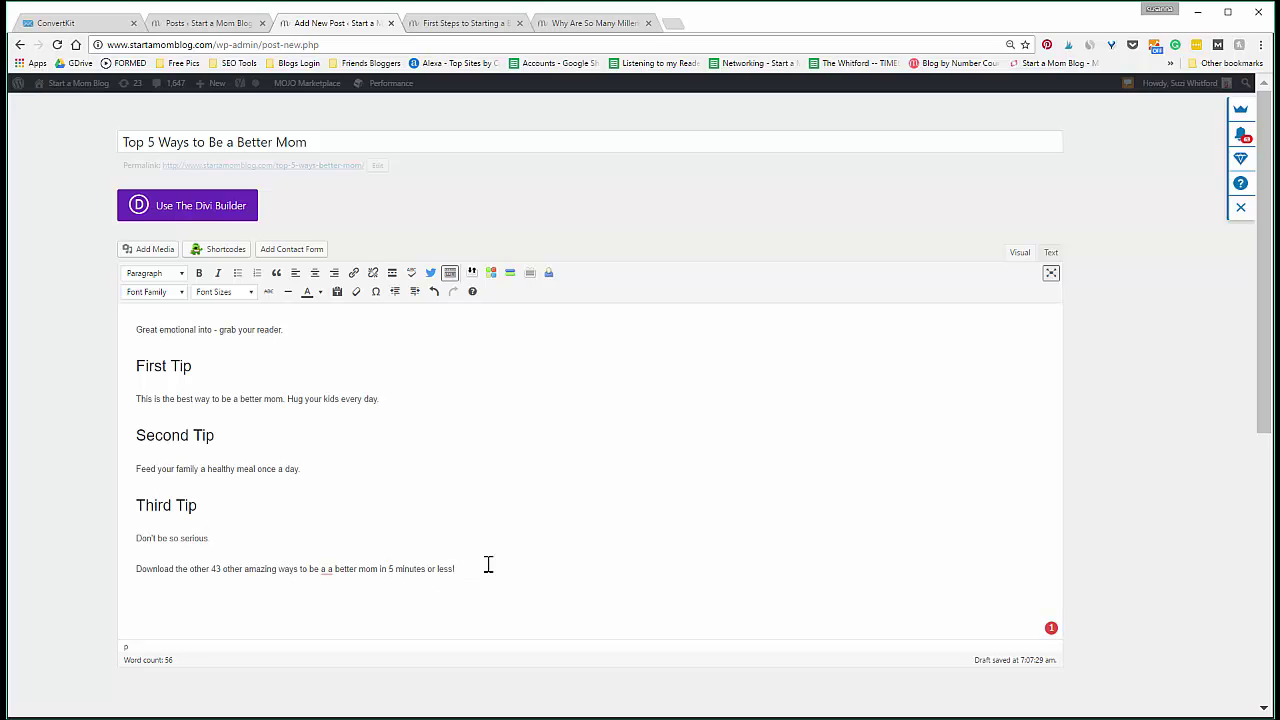
pyautogui.moveTo(486, 565); pyautogui.dragTo(83, 569)
pyautogui.hotkey('ctrl', 'b')
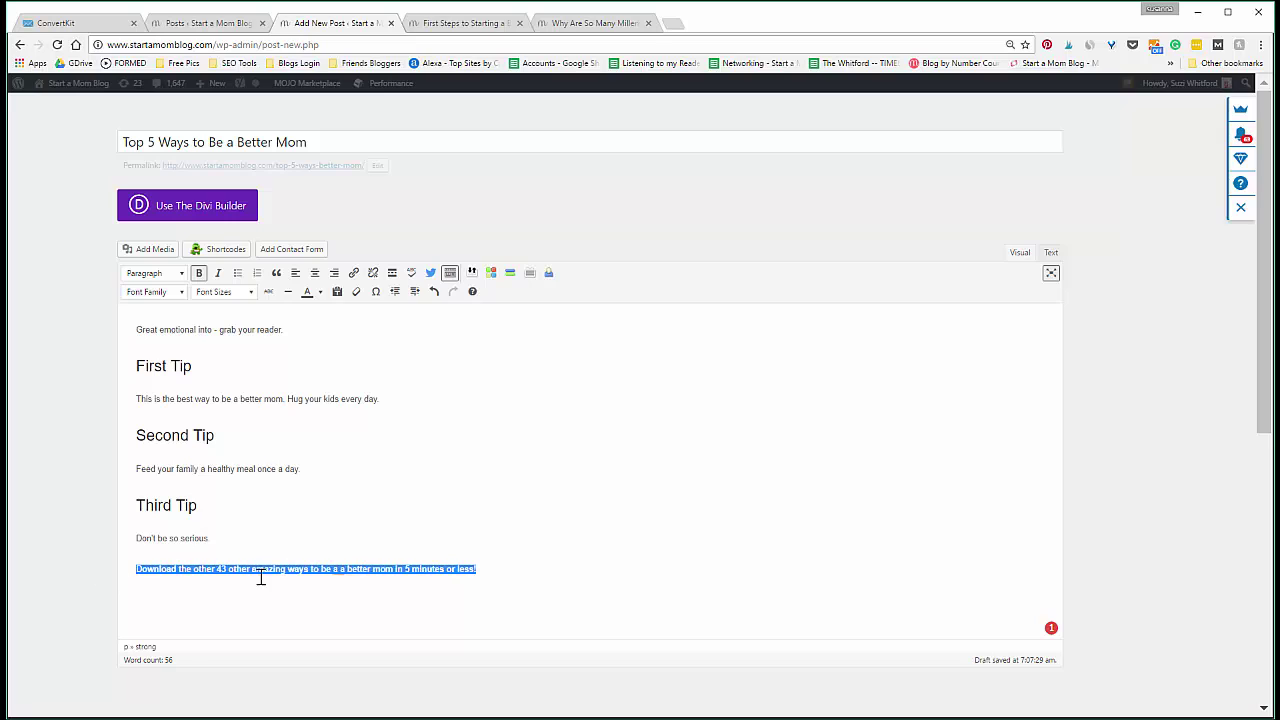
pyautogui.click(336, 568)
pyautogui.moveTo(362, 570)
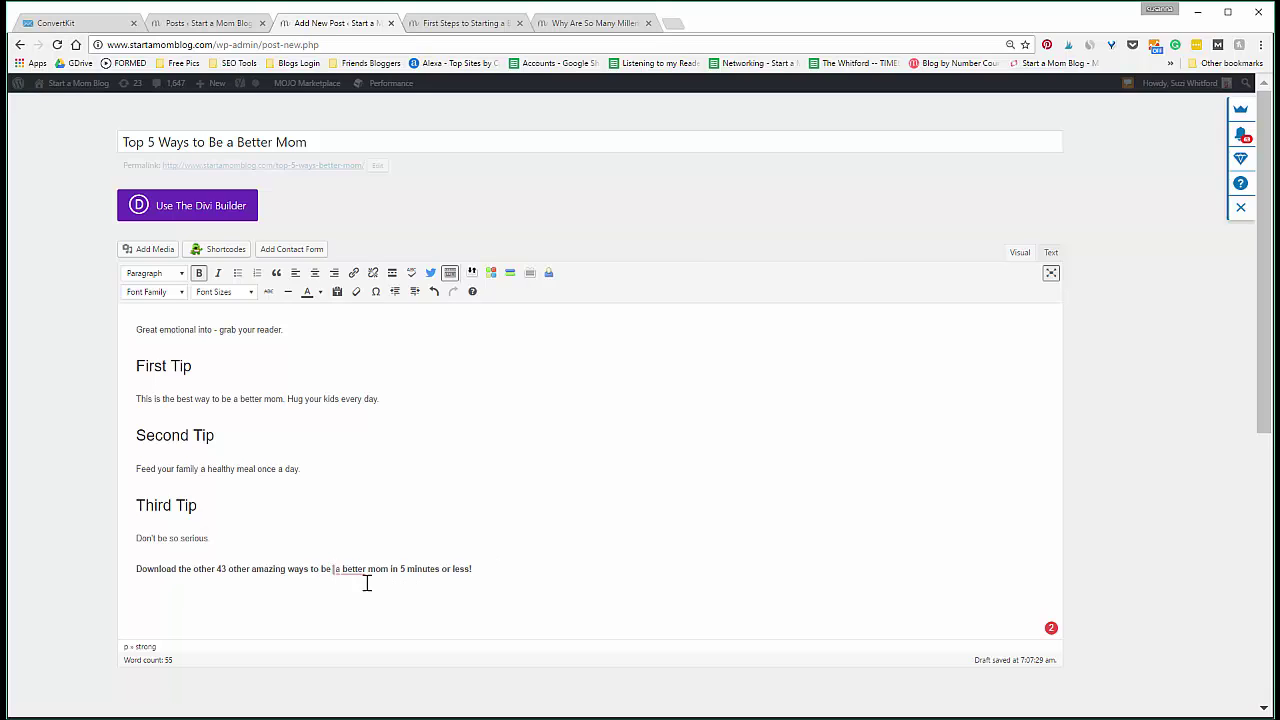
pyautogui.press('BackSpace')
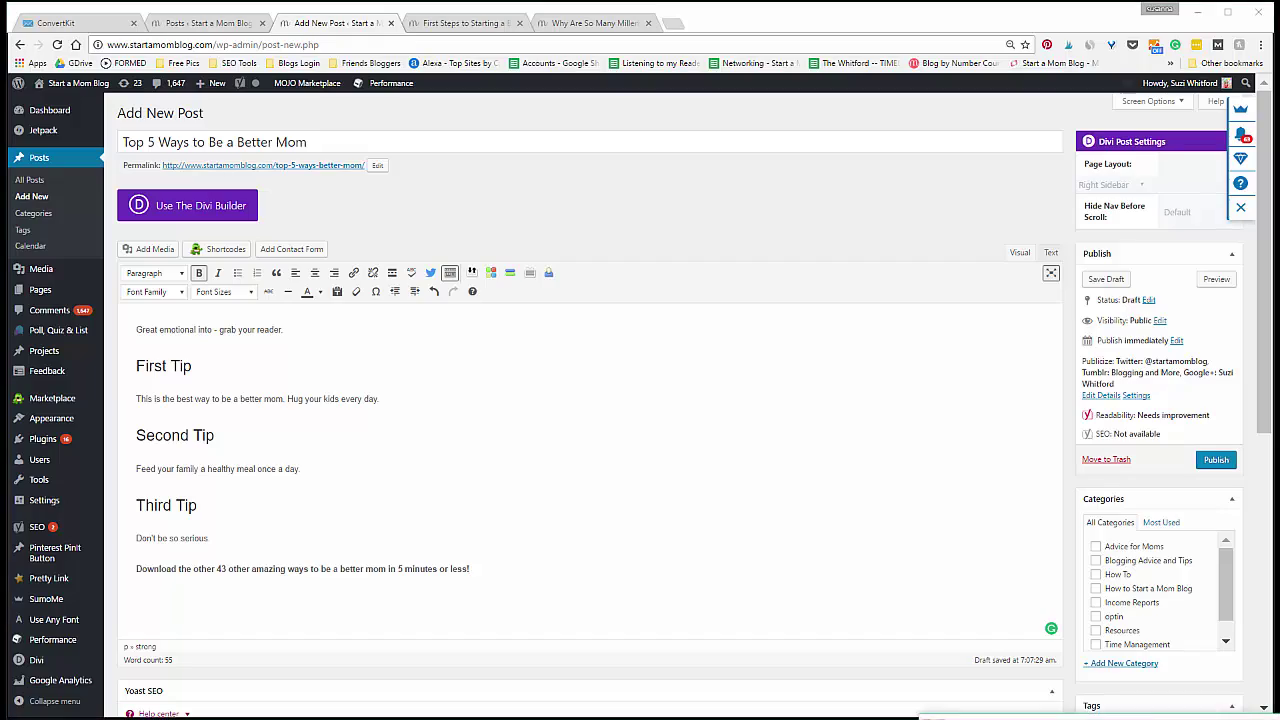
# - Bring the checklist presentation to the front, then move and enlarge its window
pyautogui.click(1121, 712)
pyautogui.moveTo(522, 66); pyautogui.dragTo(460, 36)
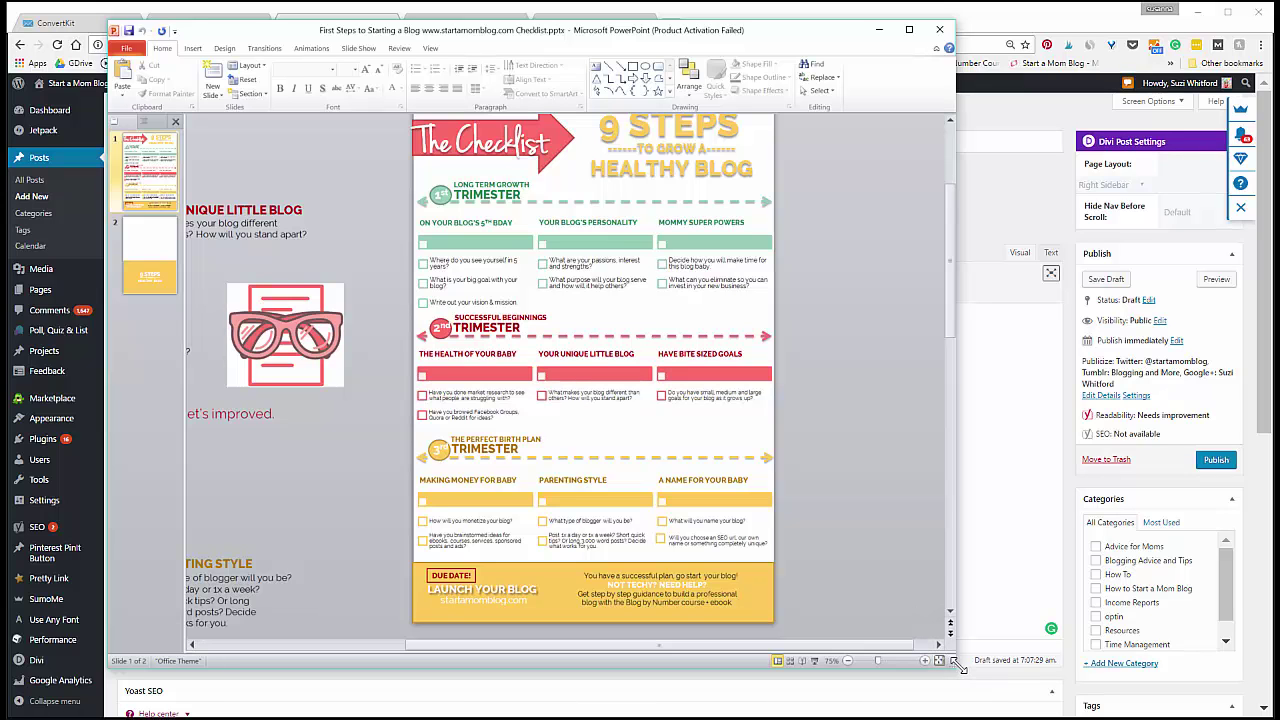
pyautogui.moveTo(955, 667); pyautogui.dragTo(1028, 713)
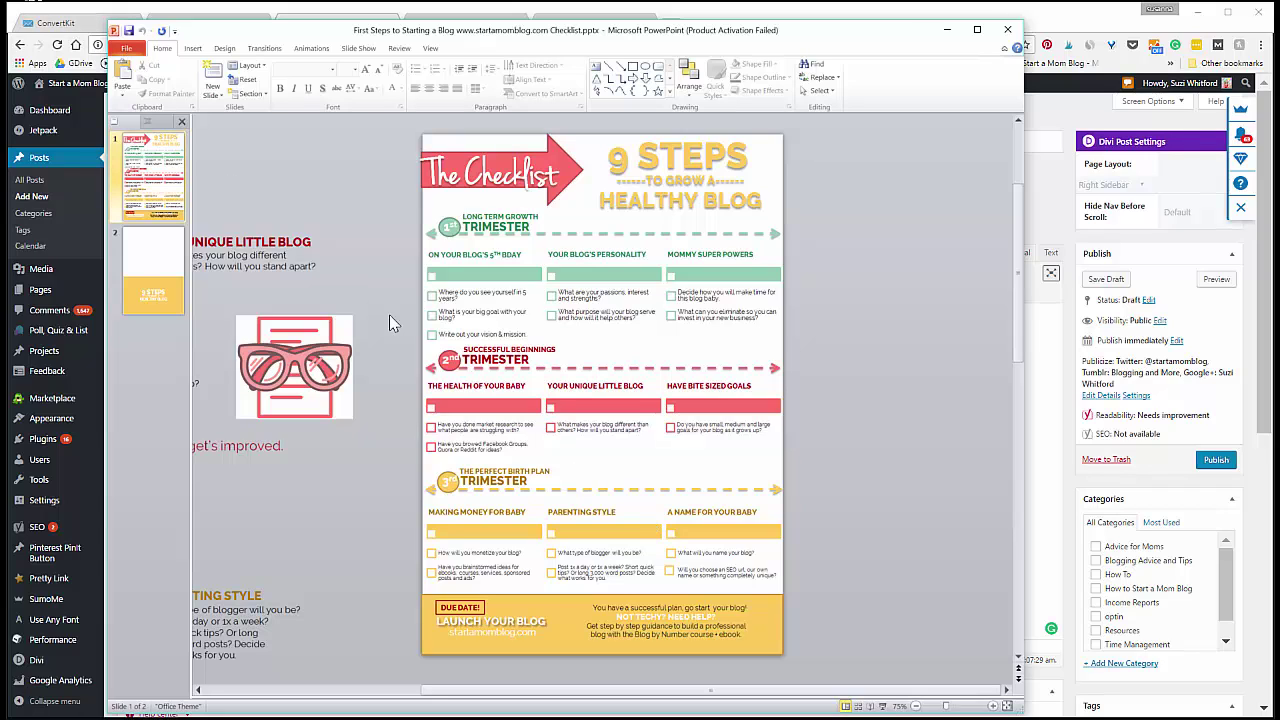
# - Click through the checklist SmartArt items, then open the presentation's File Info page
pyautogui.click(470, 322)
pyautogui.click(575, 294)
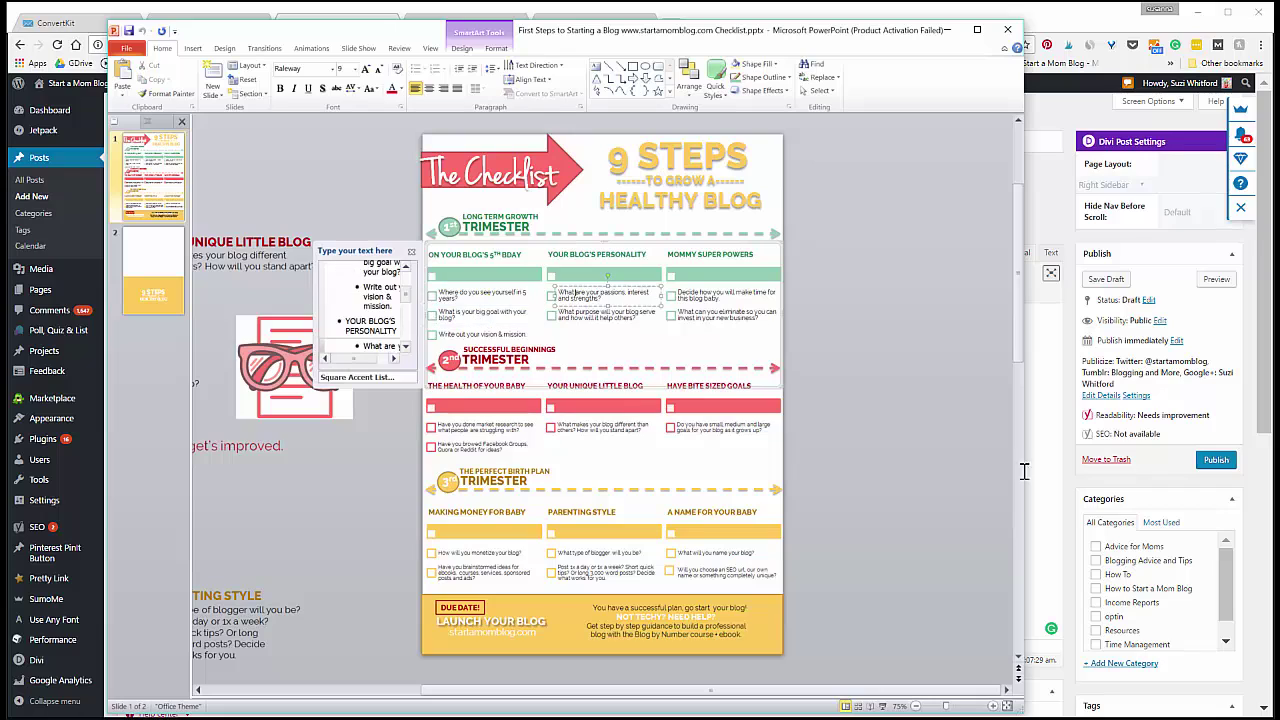
pyautogui.click(600, 315)
pyautogui.click(680, 314)
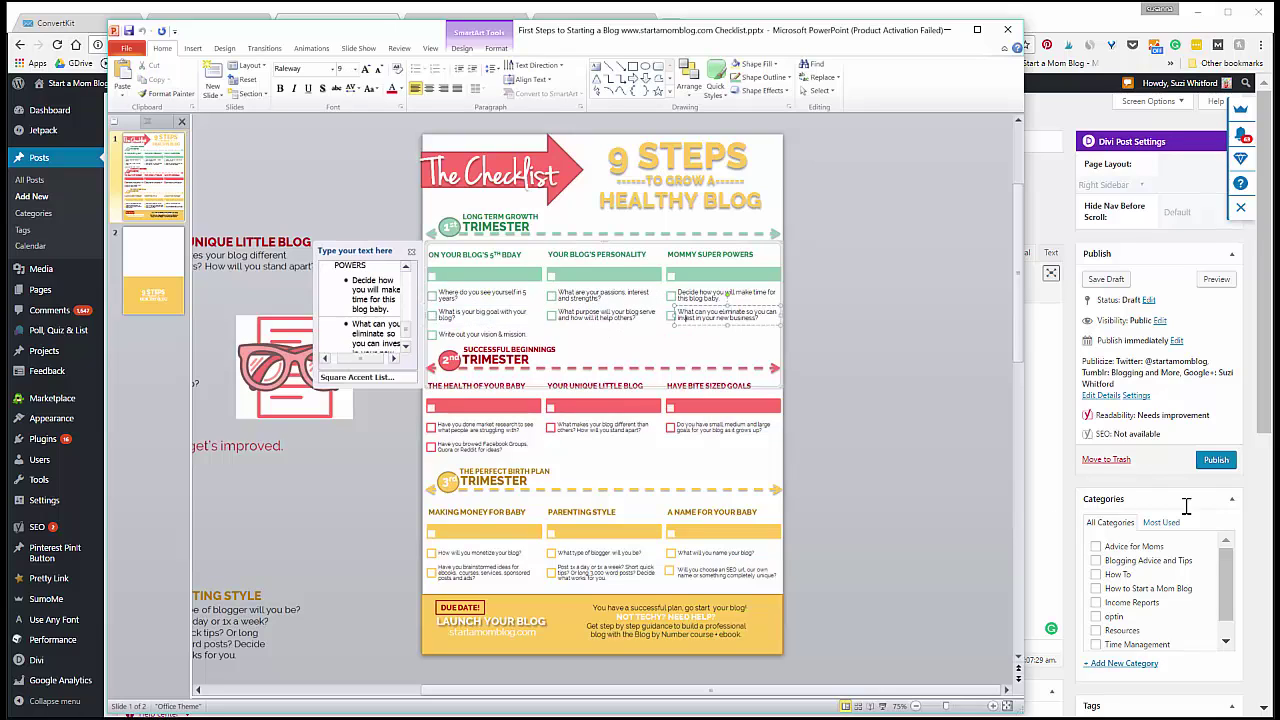
pyautogui.click(688, 283)
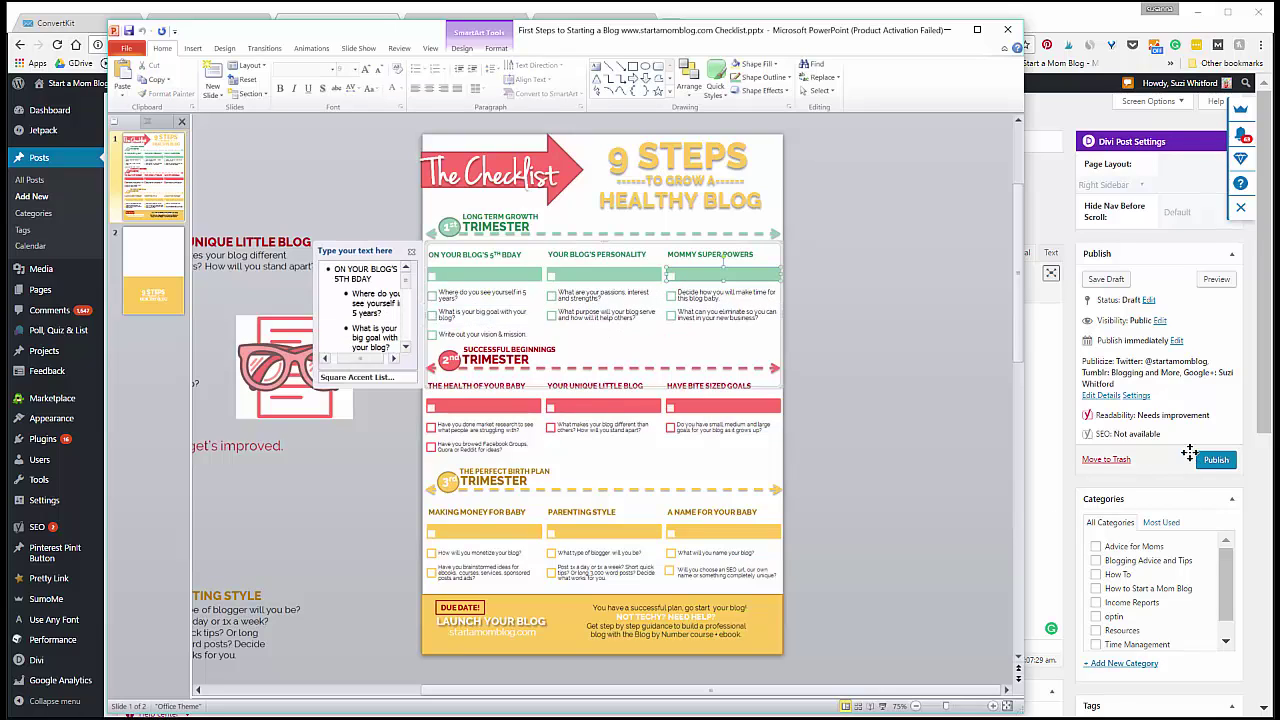
pyautogui.click(821, 255)
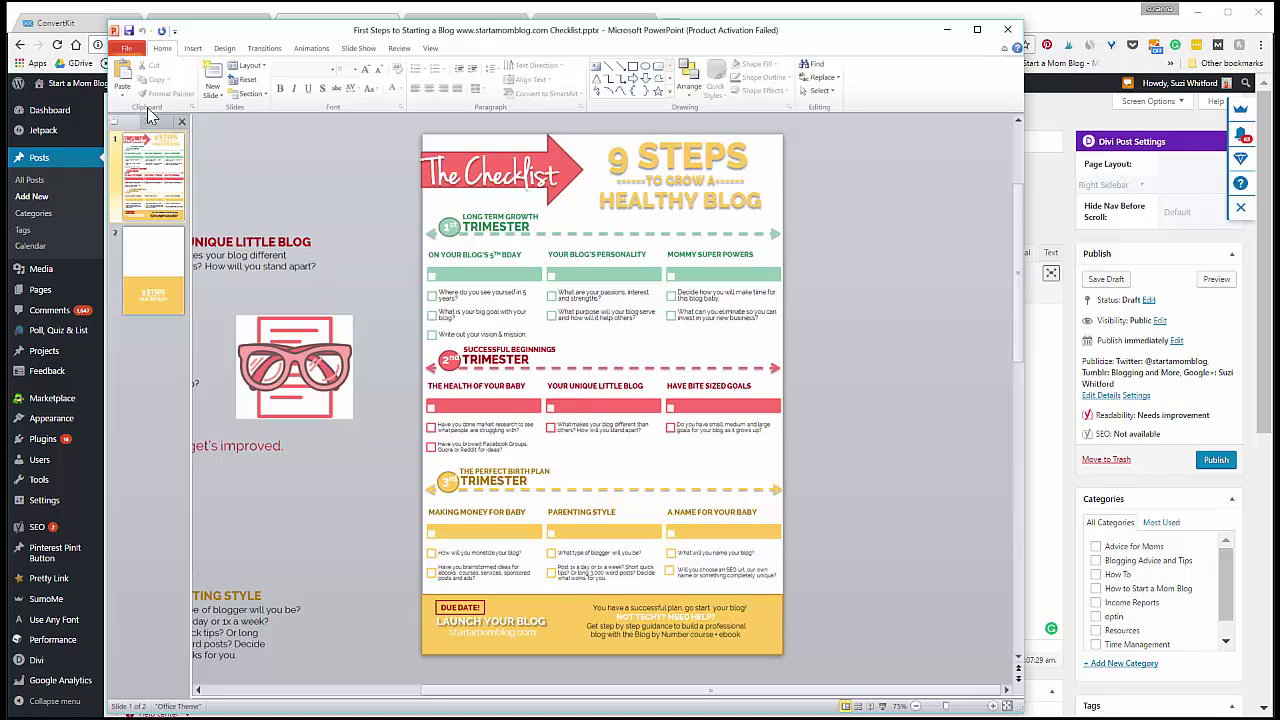
pyautogui.click(126, 48)
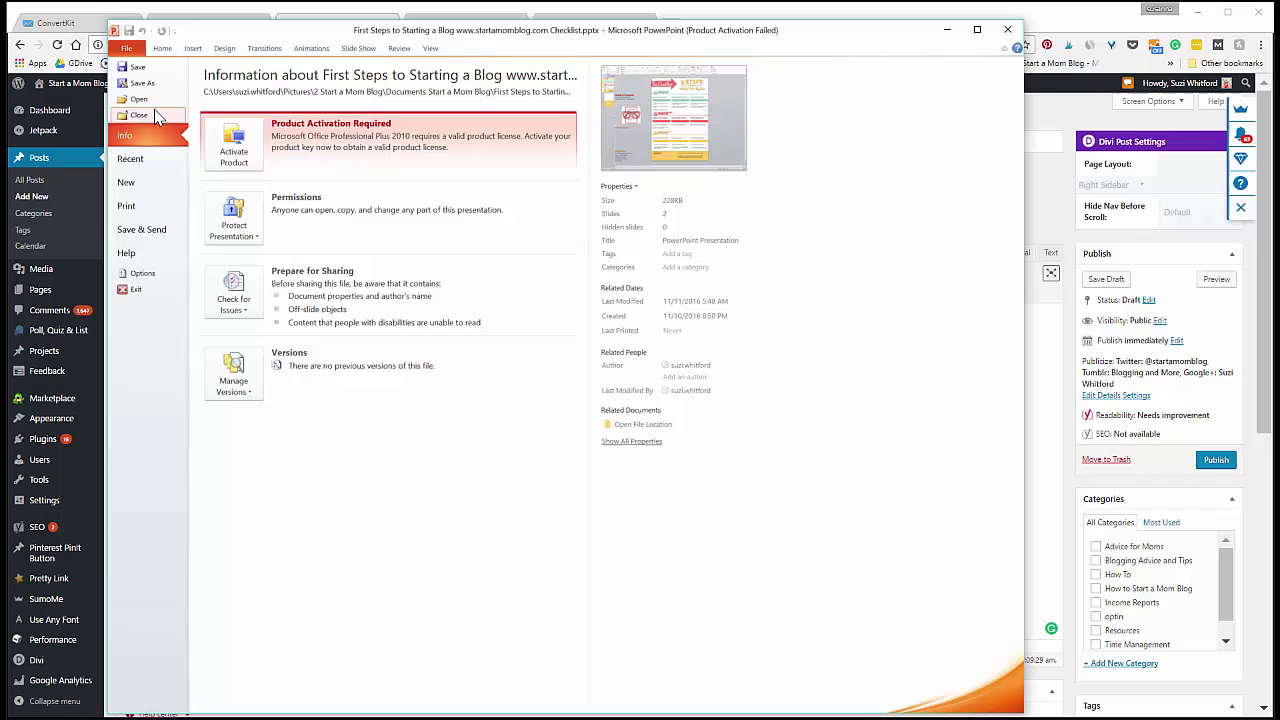
# - Create a blank presentation and set its slides to A4 Paper (210x297 mm), portrait orientation
pyautogui.click(158, 180)
pyautogui.click(767, 254)
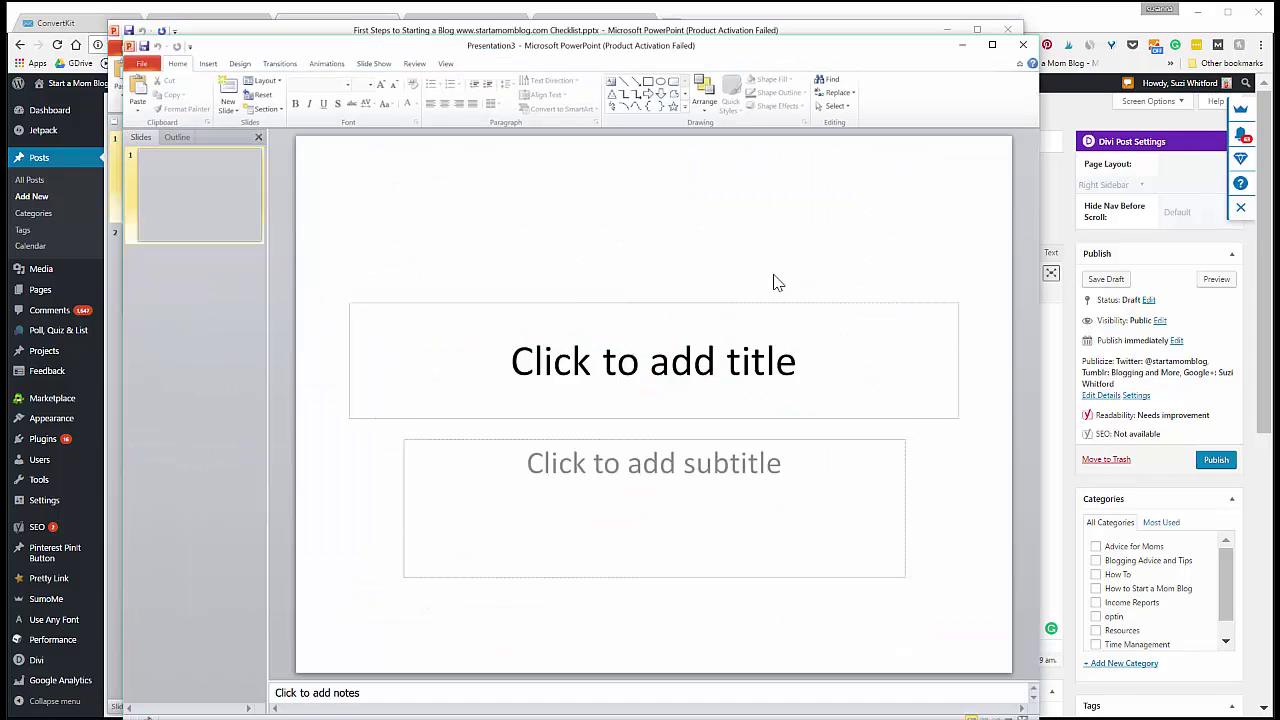
pyautogui.click(240, 63)
pyautogui.click(145, 97)
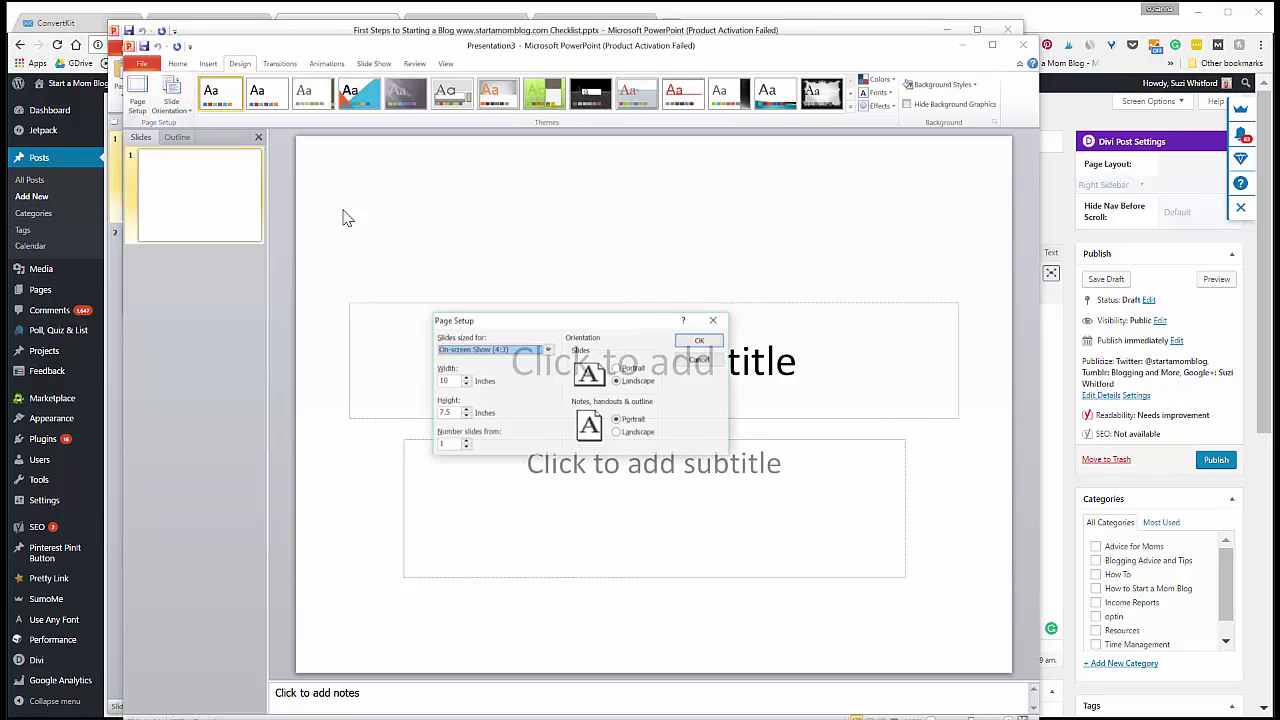
pyautogui.click(521, 352)
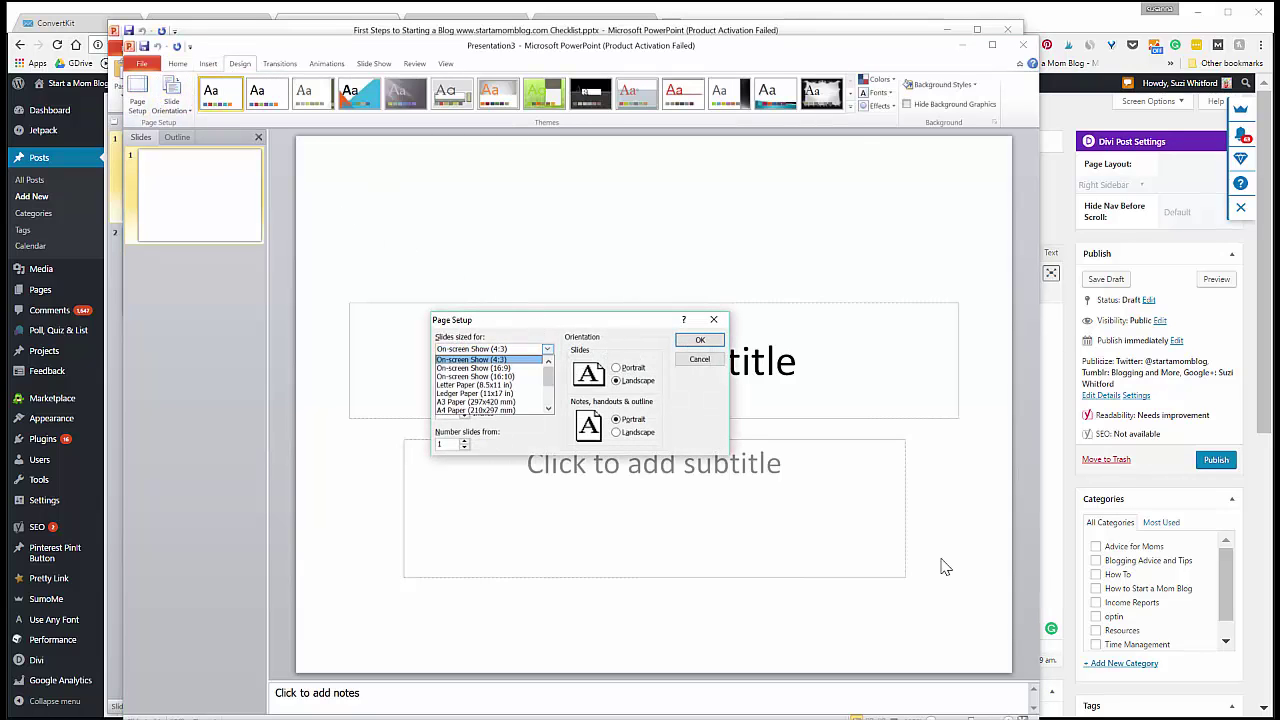
pyautogui.click(505, 416)
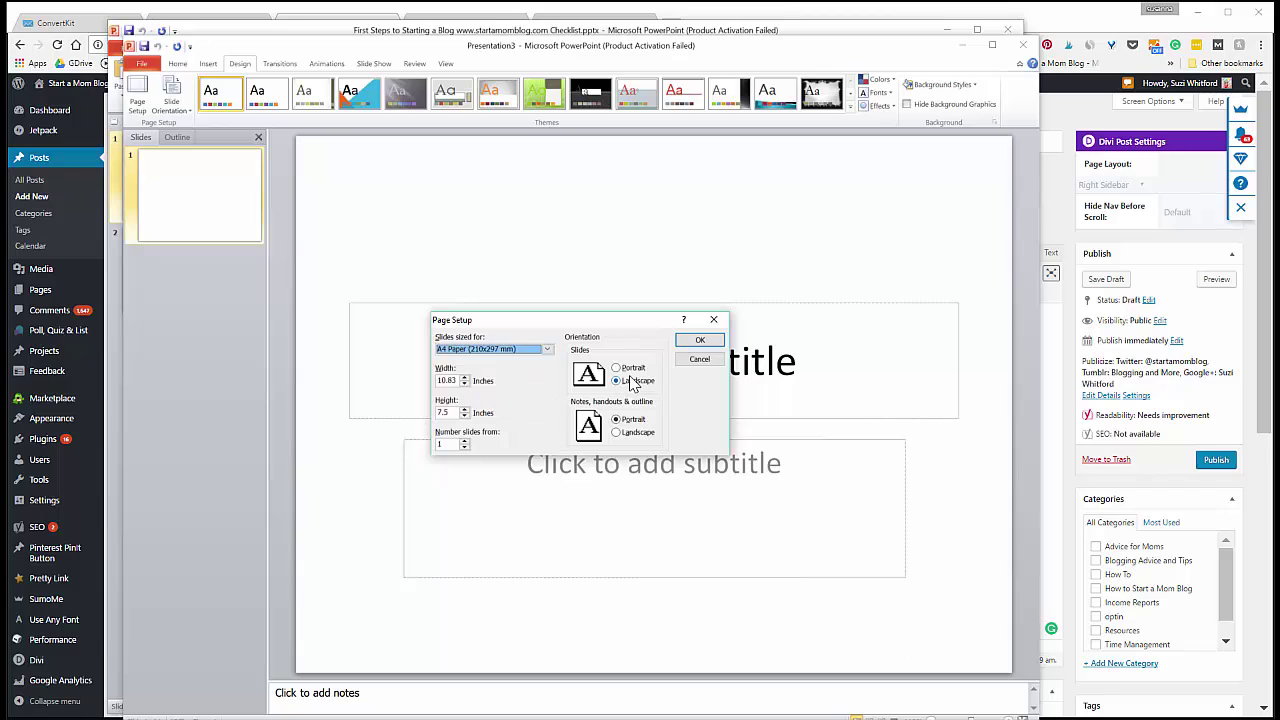
pyautogui.click(617, 432)
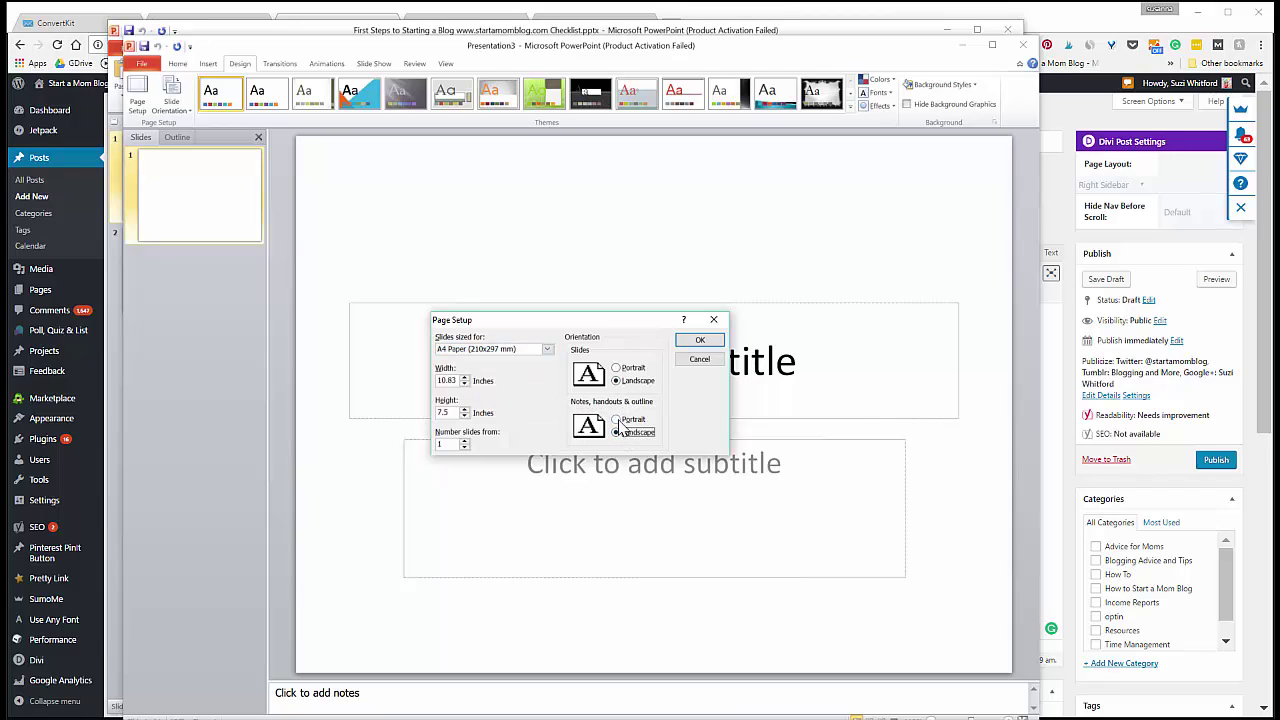
pyautogui.click(616, 419)
pyautogui.click(616, 368)
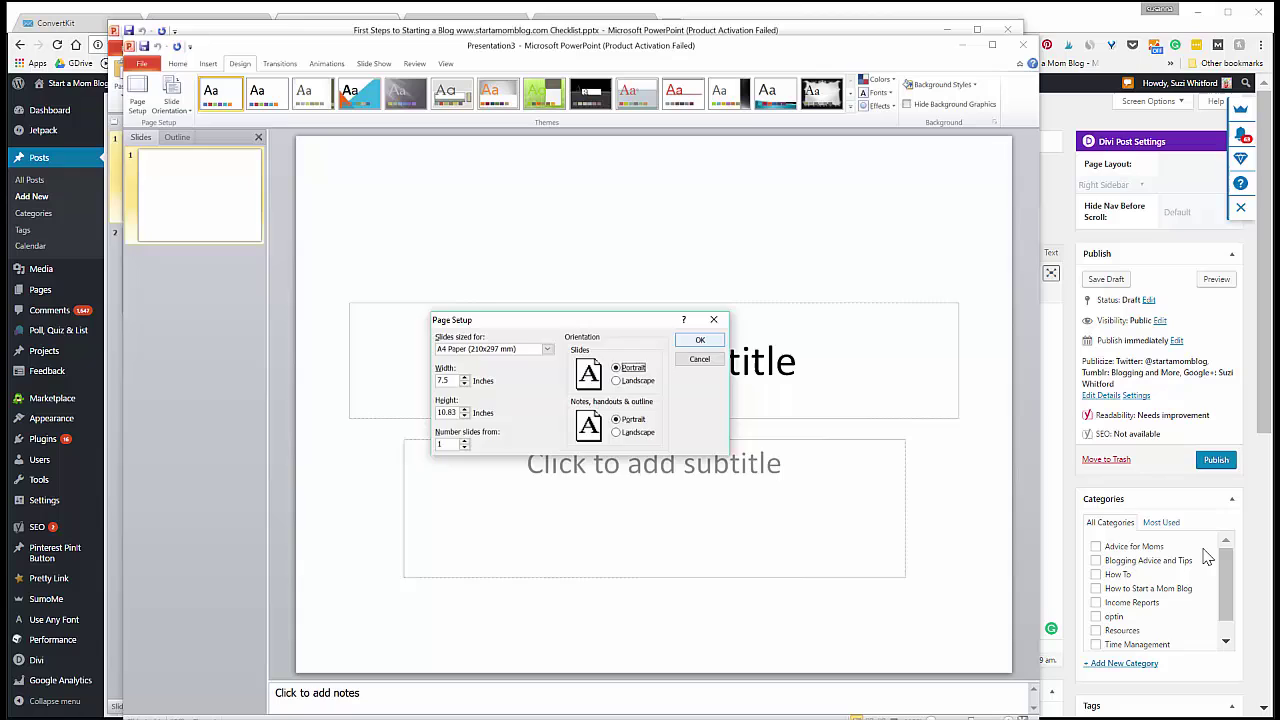
pyautogui.click(699, 340)
pyautogui.click(684, 322)
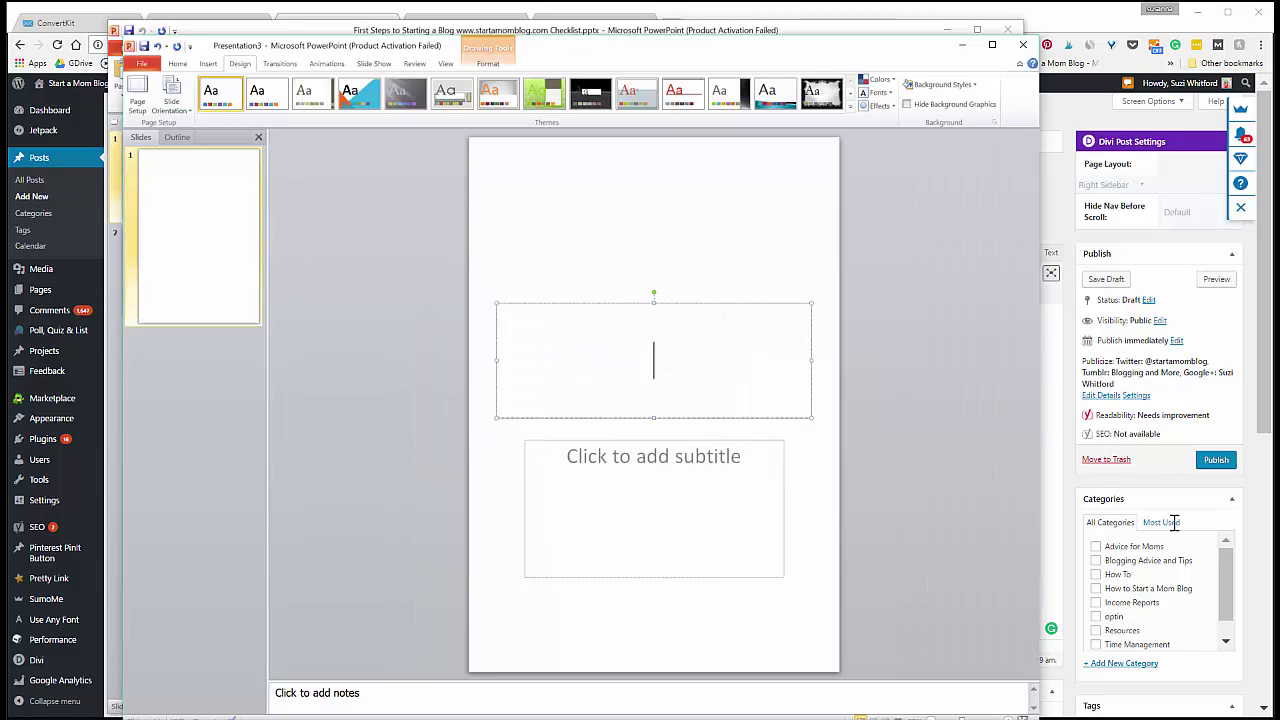
# - Type the title '43 Amazing Ways to be a Better Mom' and subtitle 'In 5 minutes or less!'
pyautogui.write('43 Amazing W')
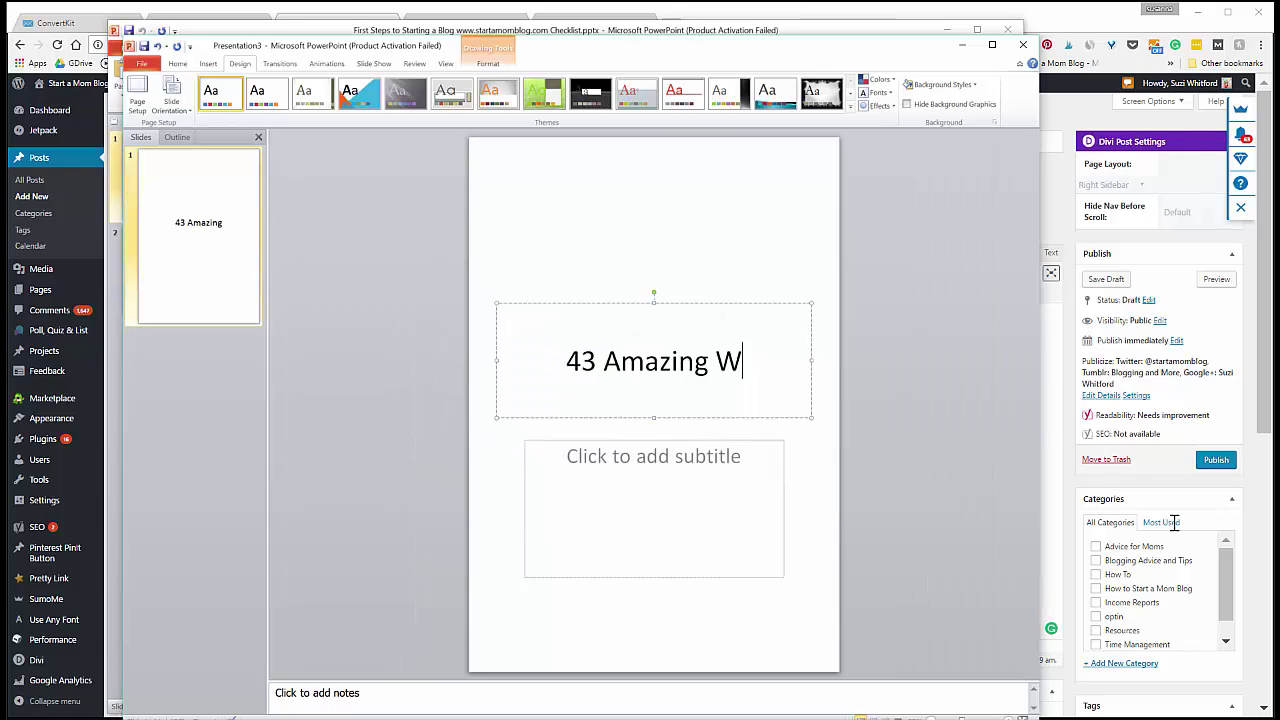
pyautogui.write('ays to be')
pyautogui.press('BackSpace')
pyautogui.write('be a ')
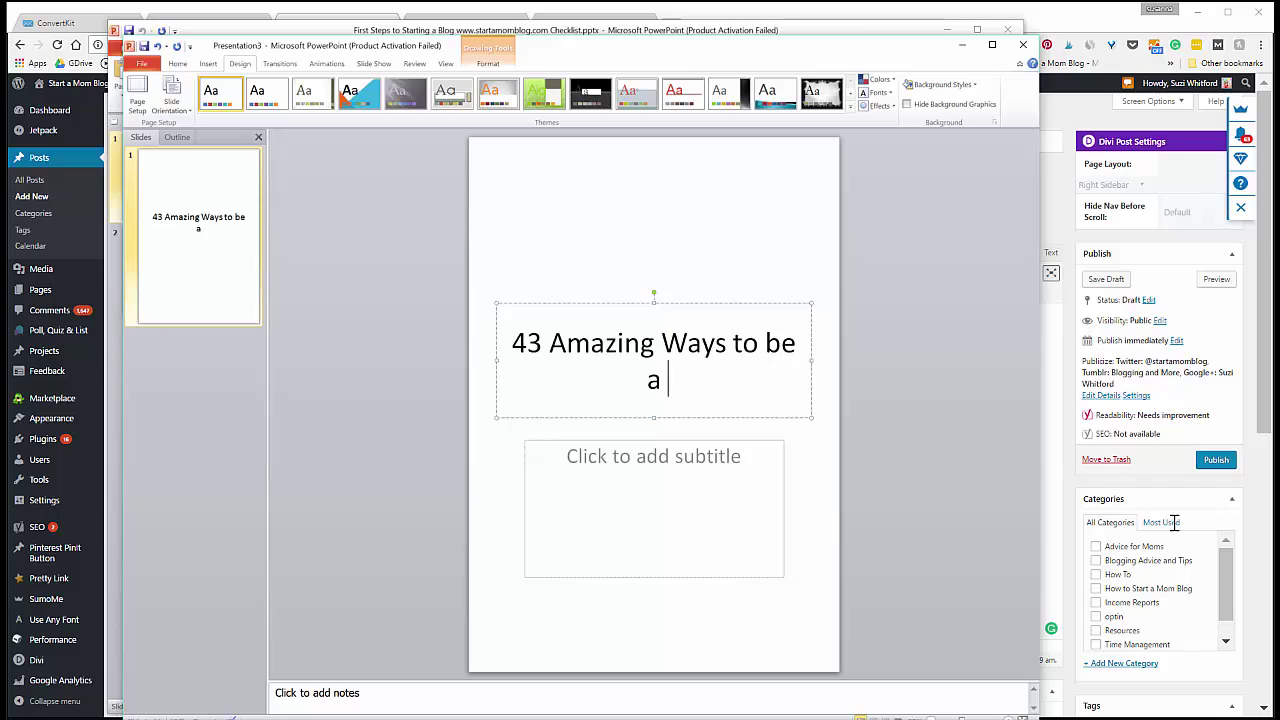
pyautogui.write('Better Mom')
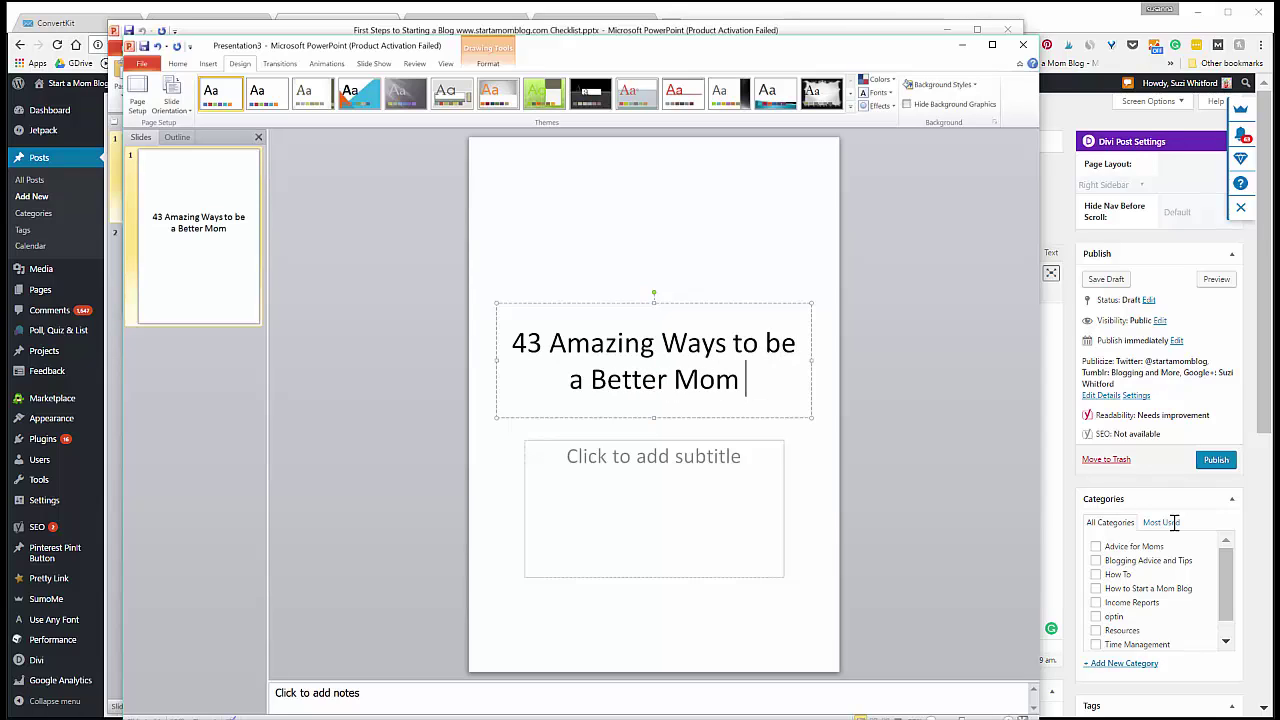
pyautogui.click(716, 457)
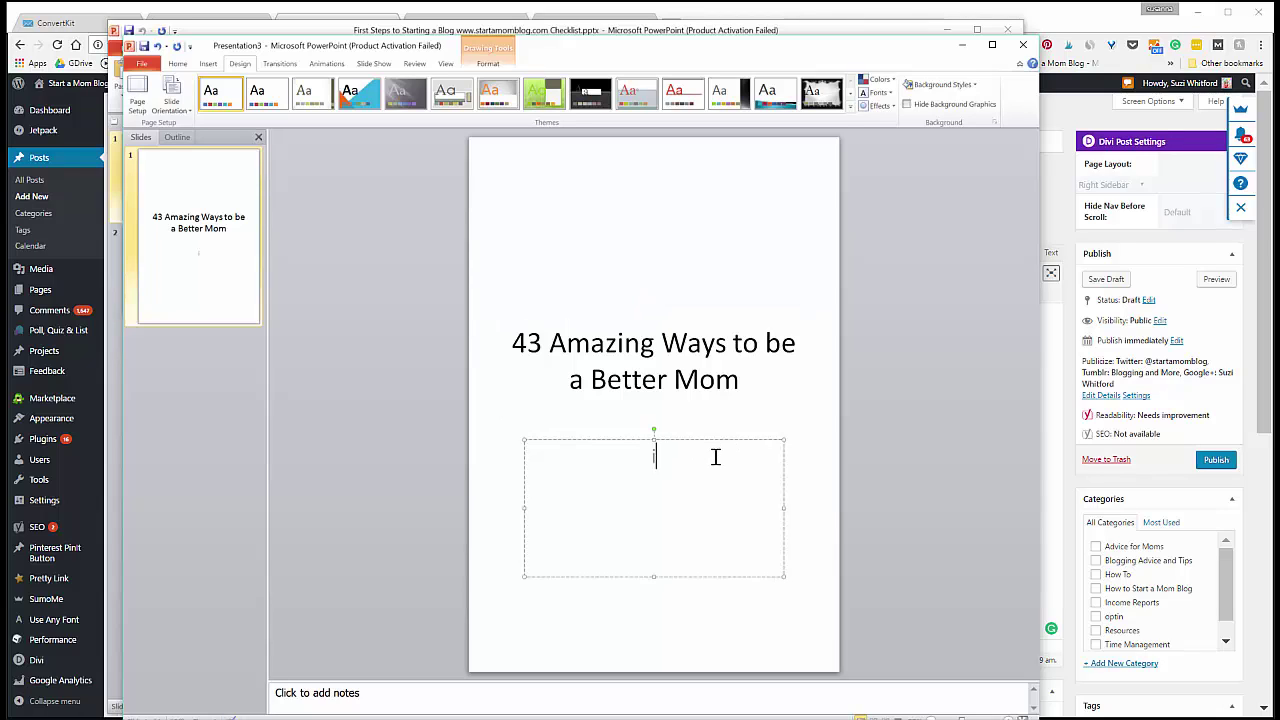
pyautogui.write('In 5 minutes')
pyautogui.write(' of bl')
pyautogui.press('BackSpace')
pyautogui.press('BackSpace')
pyautogui.press('BackSpace')
pyautogui.write('r less!')
# - Move the title box to the top of the slide with the subtitle just beneath it
pyautogui.click(742, 343)
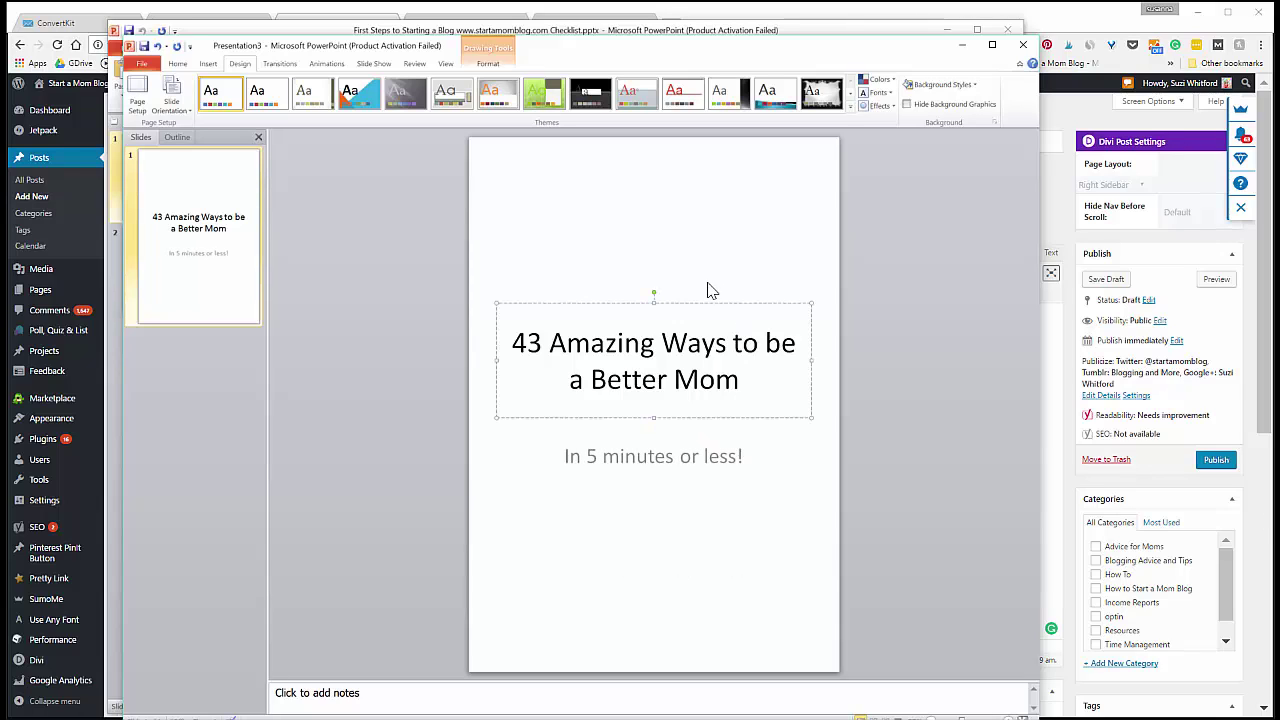
pyautogui.moveTo(709, 303); pyautogui.dragTo(709, 140)
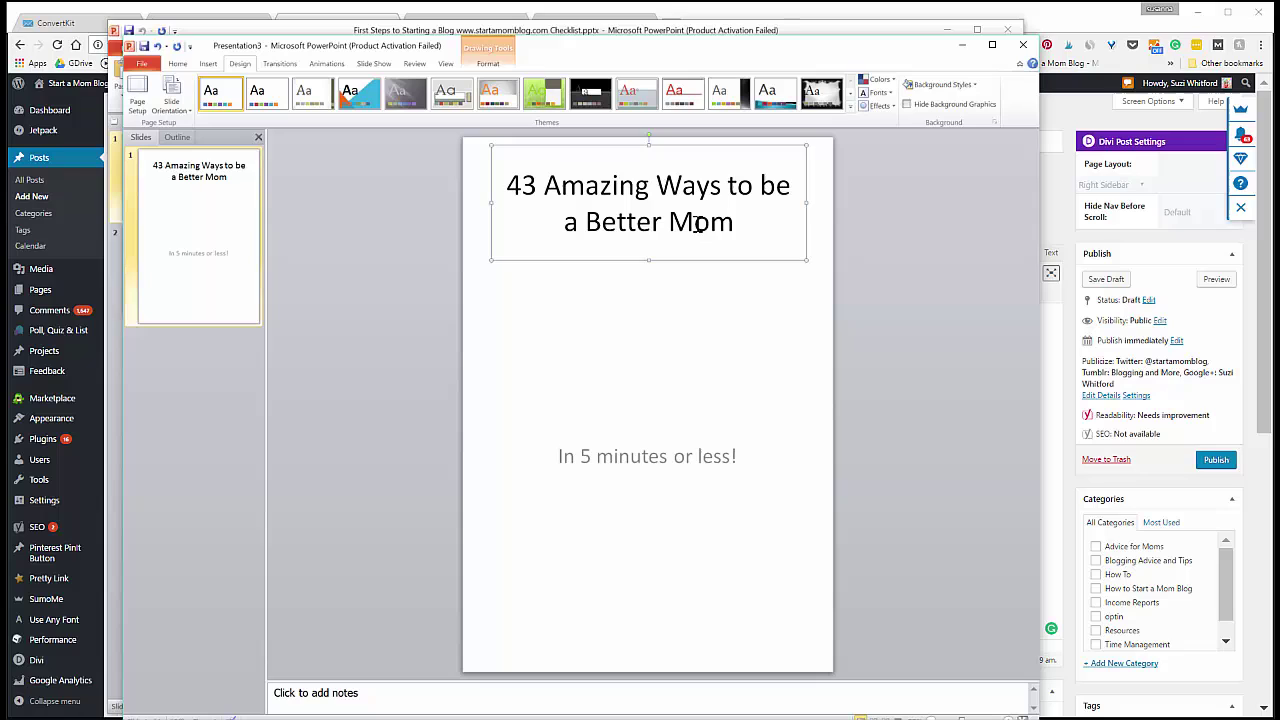
pyautogui.click(699, 447)
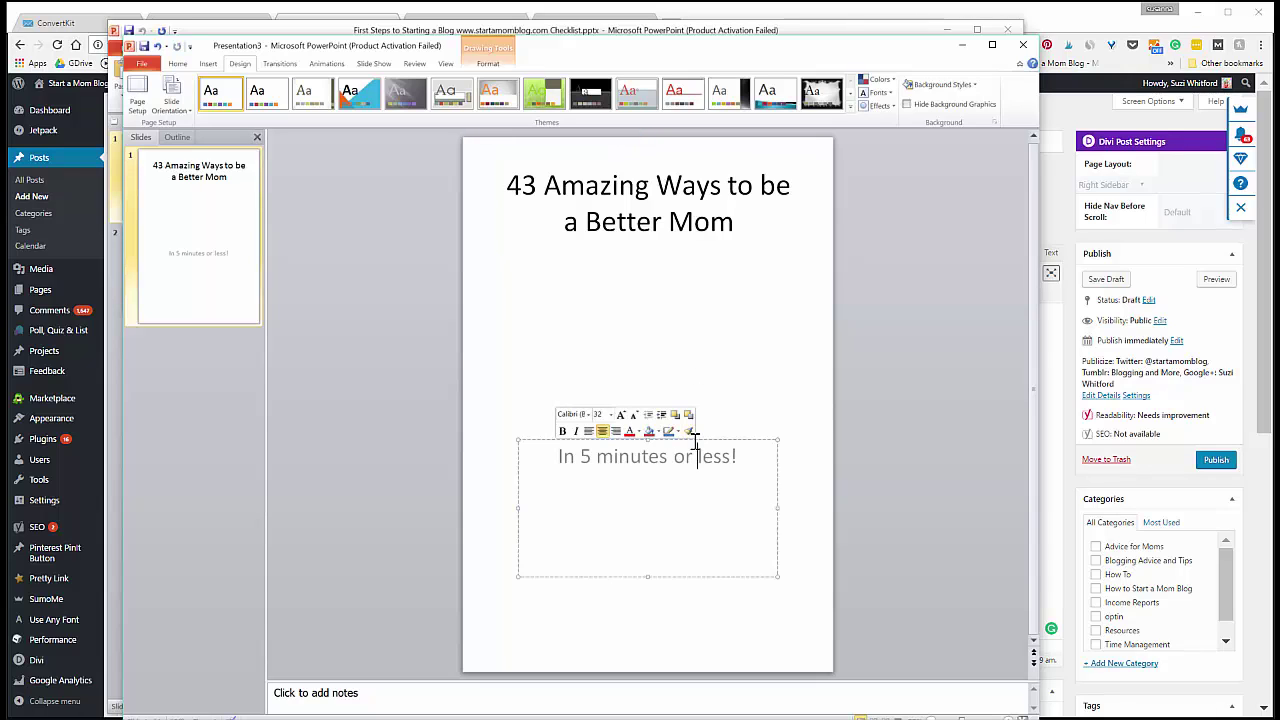
pyautogui.moveTo(705, 440); pyautogui.dragTo(705, 239)
pyautogui.click(695, 430)
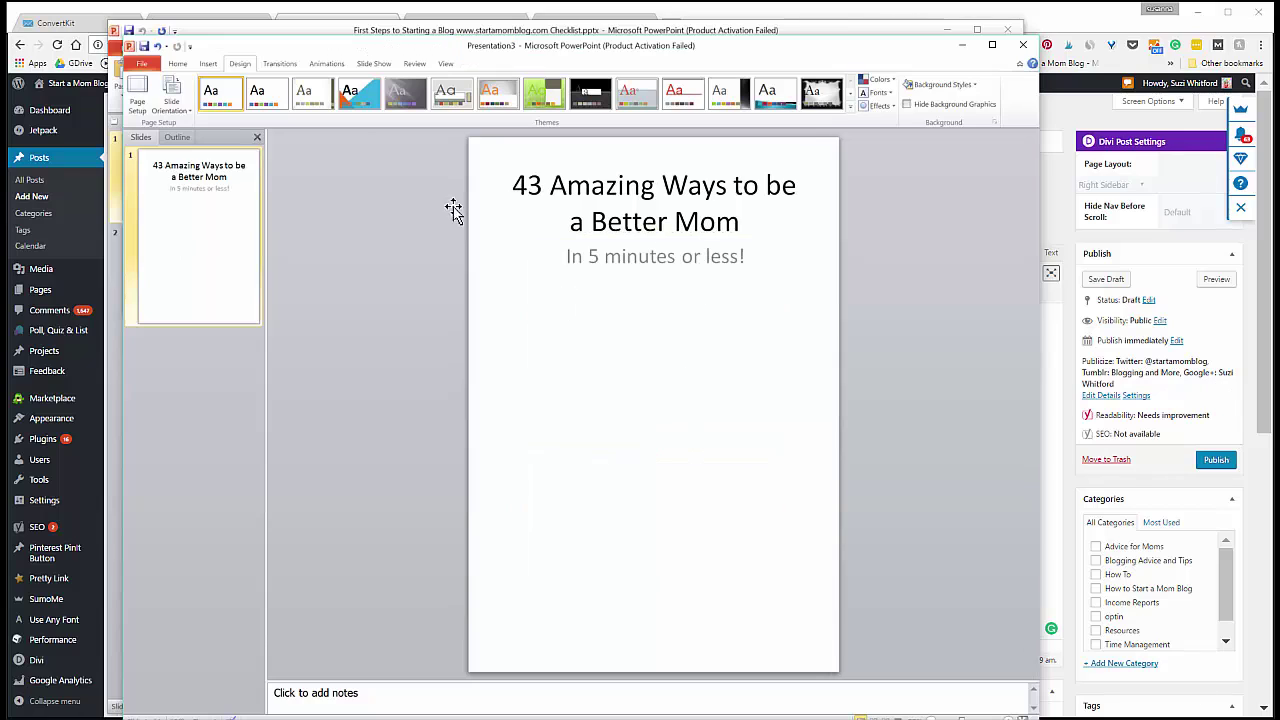
pyautogui.click(180, 64)
# - Insert a Vertical Box List SmartArt and enter 'Tip 1 - hug your kids'
pyautogui.click(208, 63)
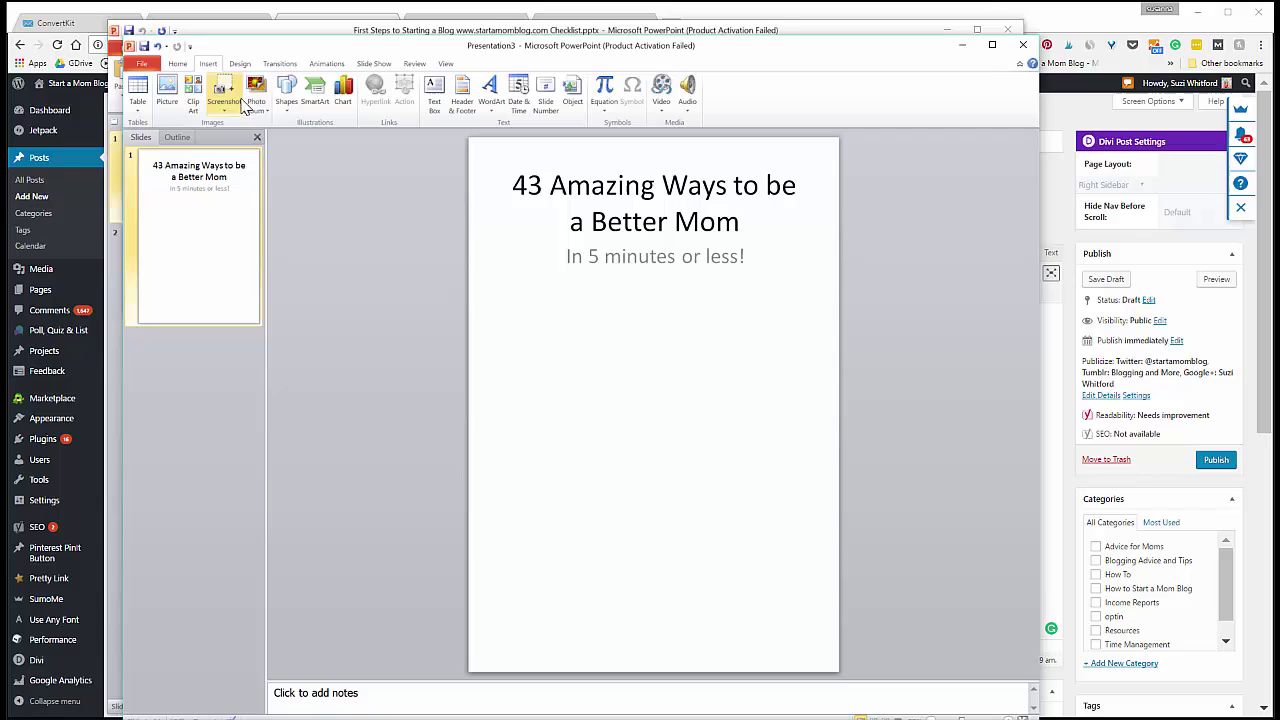
pyautogui.click(314, 95)
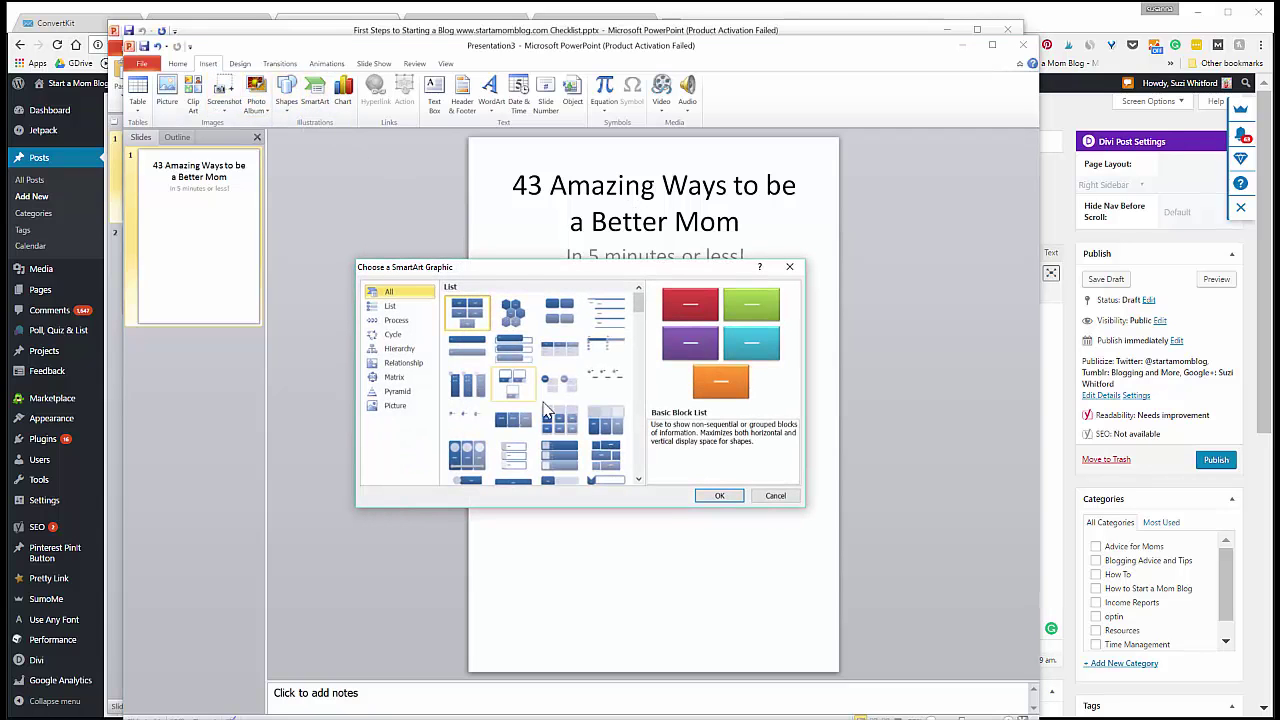
pyautogui.click(528, 363)
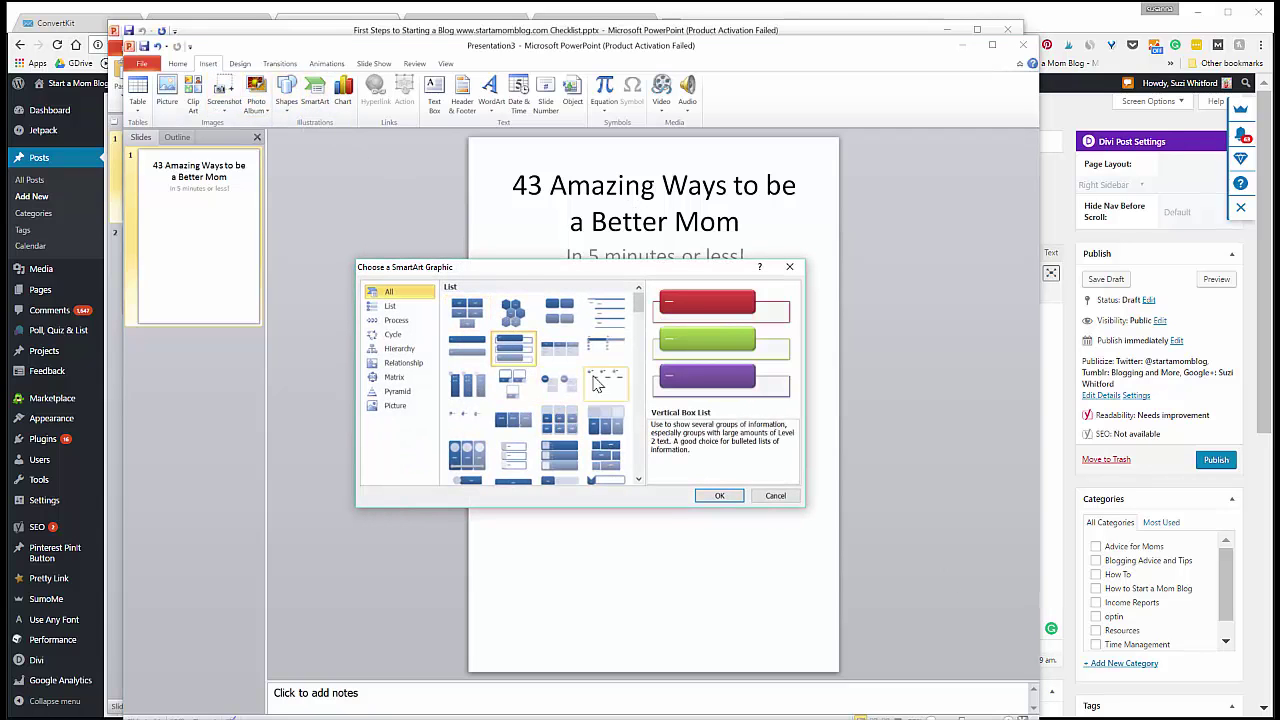
pyautogui.click(718, 495)
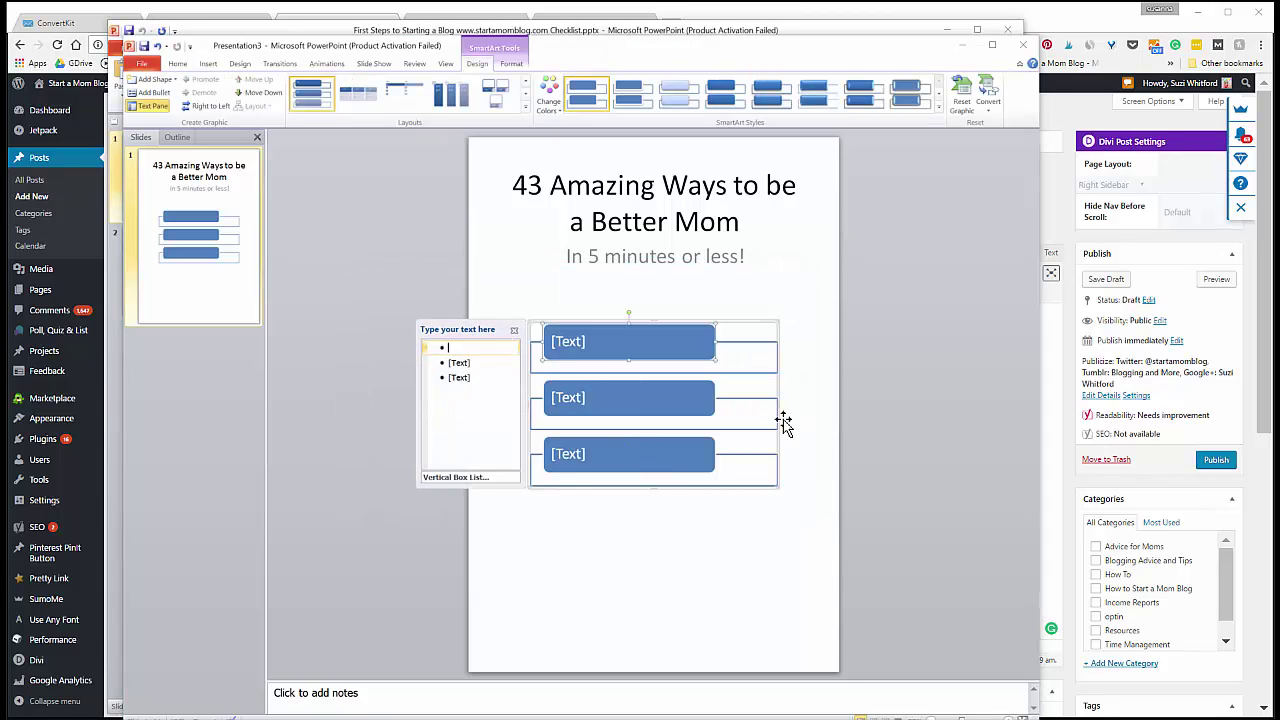
pyautogui.write('Tip 1')
pyautogui.write('yoru kid')
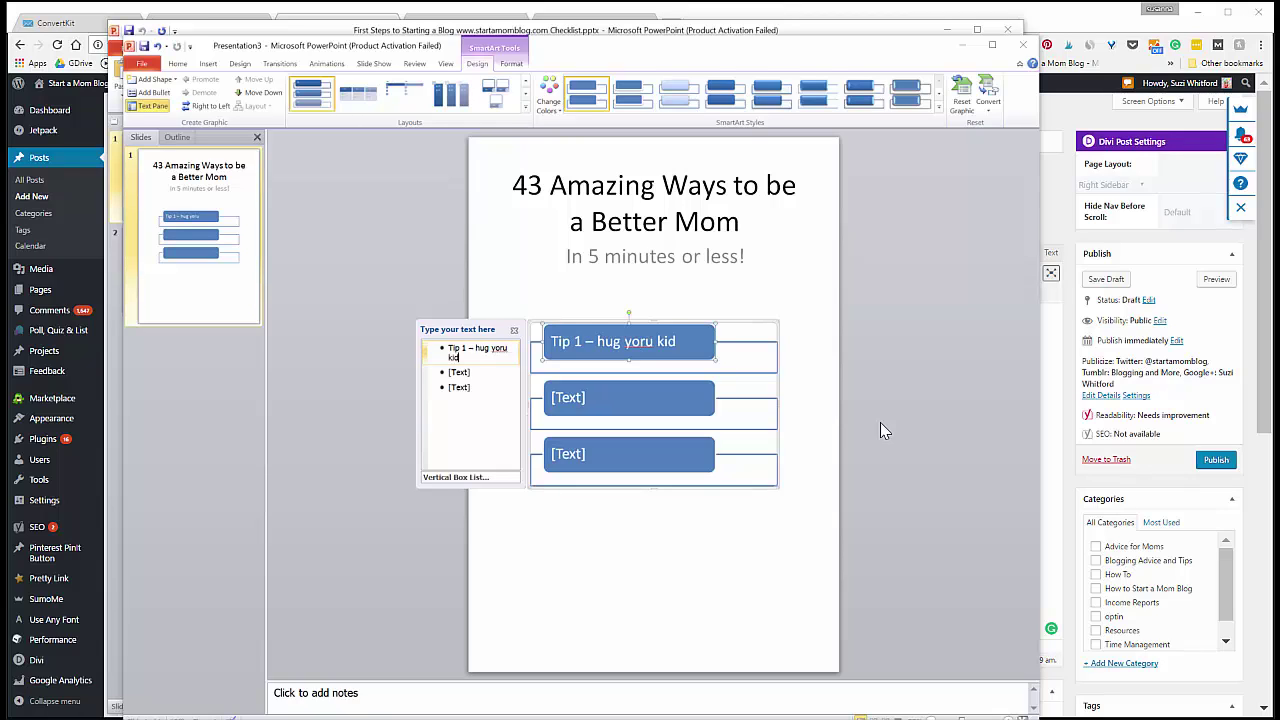
pyautogui.press('BackSpace')
pyautogui.press('BackSpace')
pyautogui.press('BackSpace')
pyautogui.press('BackSpace')
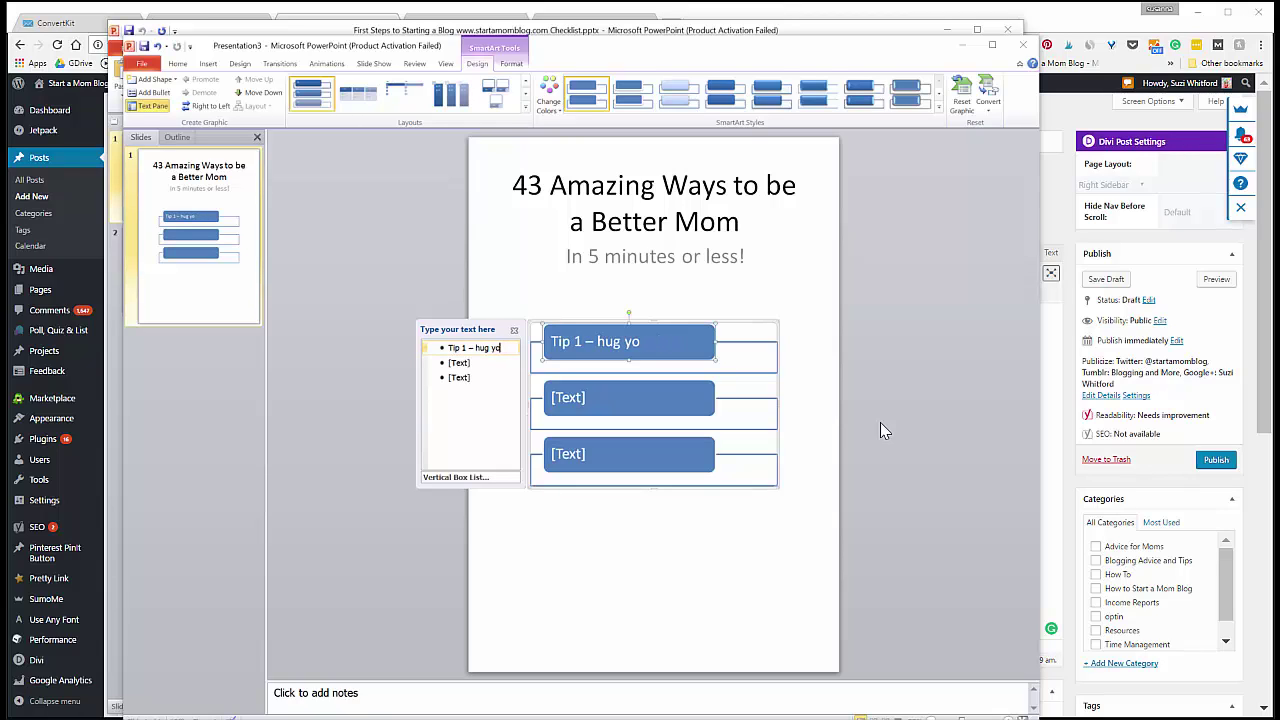
pyautogui.write('ur kids')
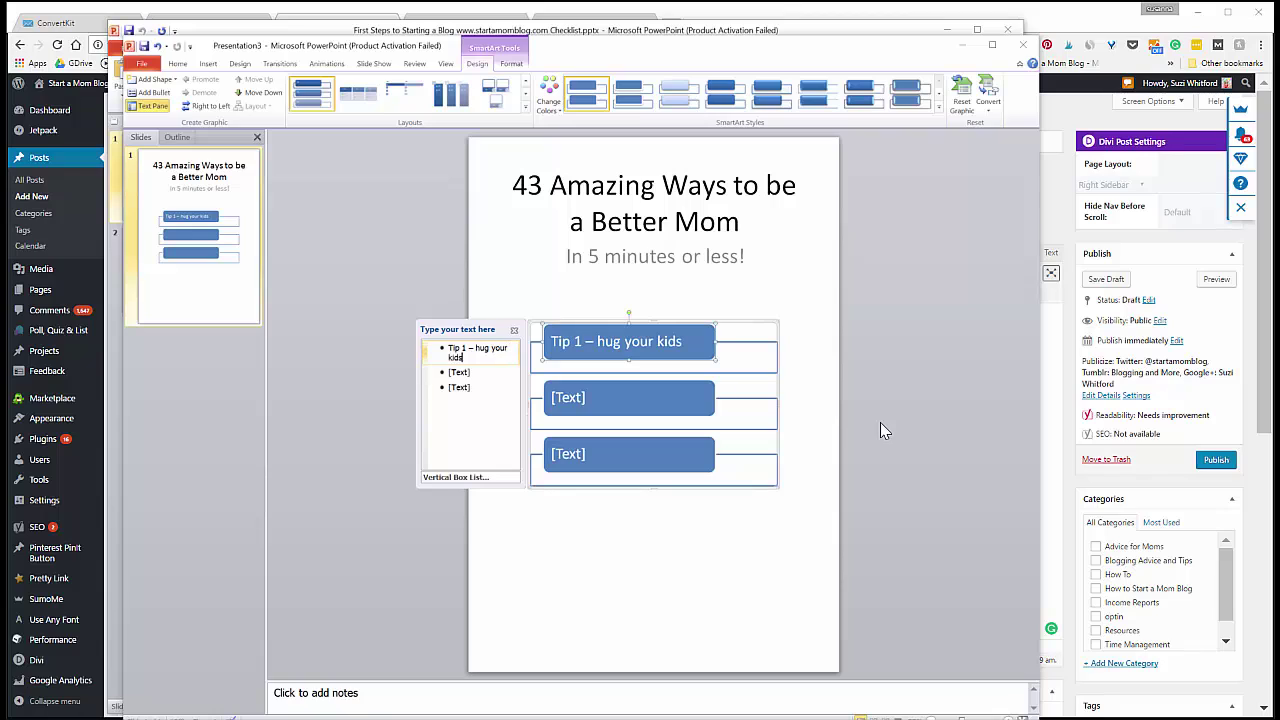
# - Add Tips 2-5: cook a healthy meal, don't be so serious, laundry, play on the floor with your toddler
pyautogui.click(467, 372)
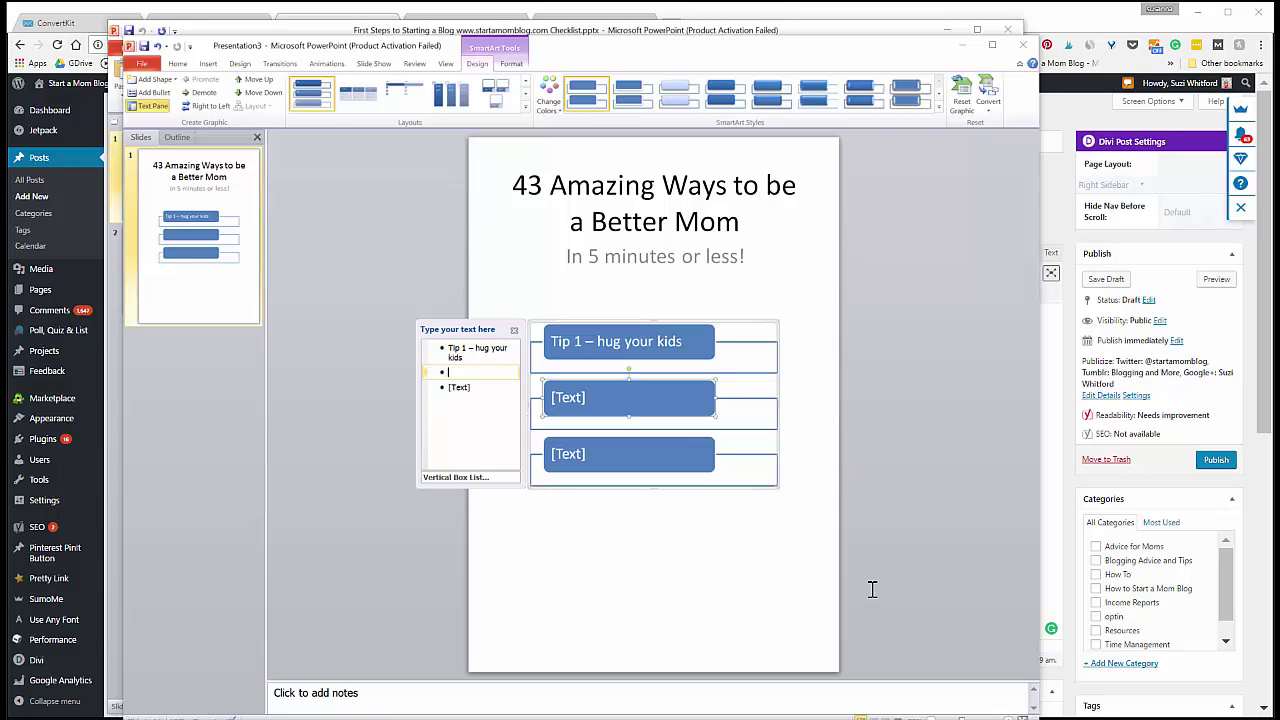
pyautogui.write('Tip 2 - ')
pyautogui.write('cook a heal')
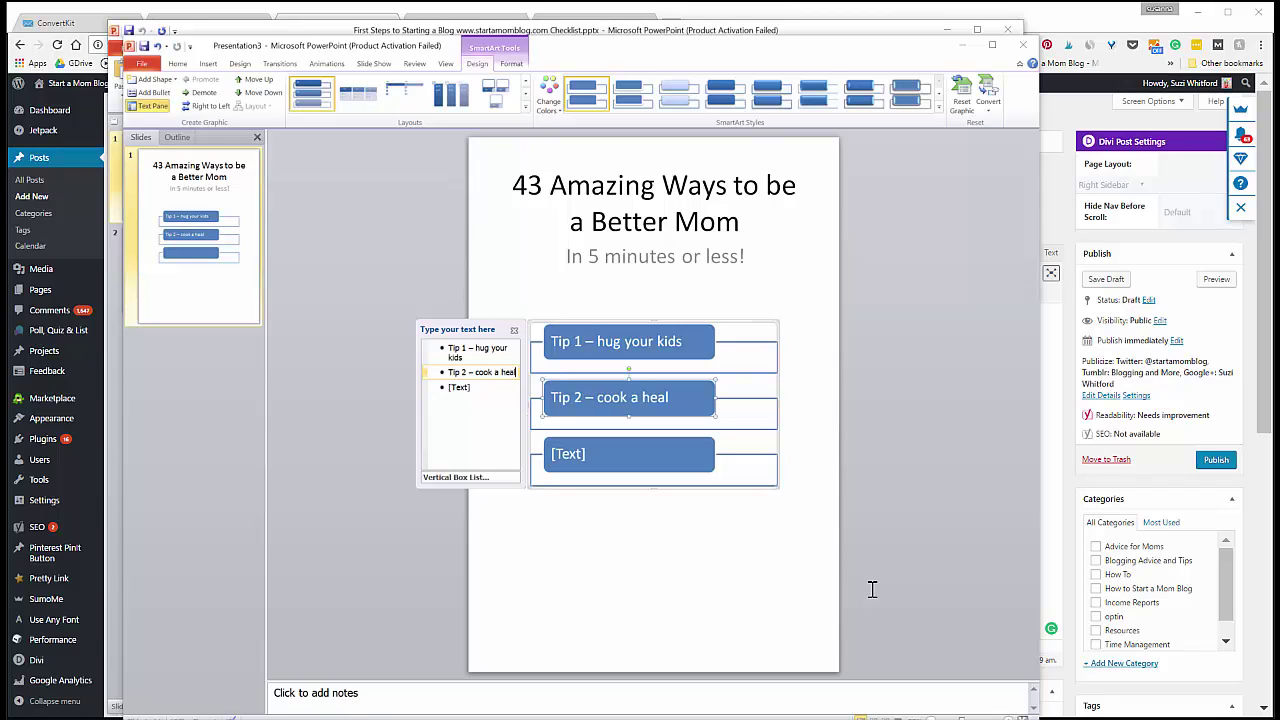
pyautogui.write('thy meal')
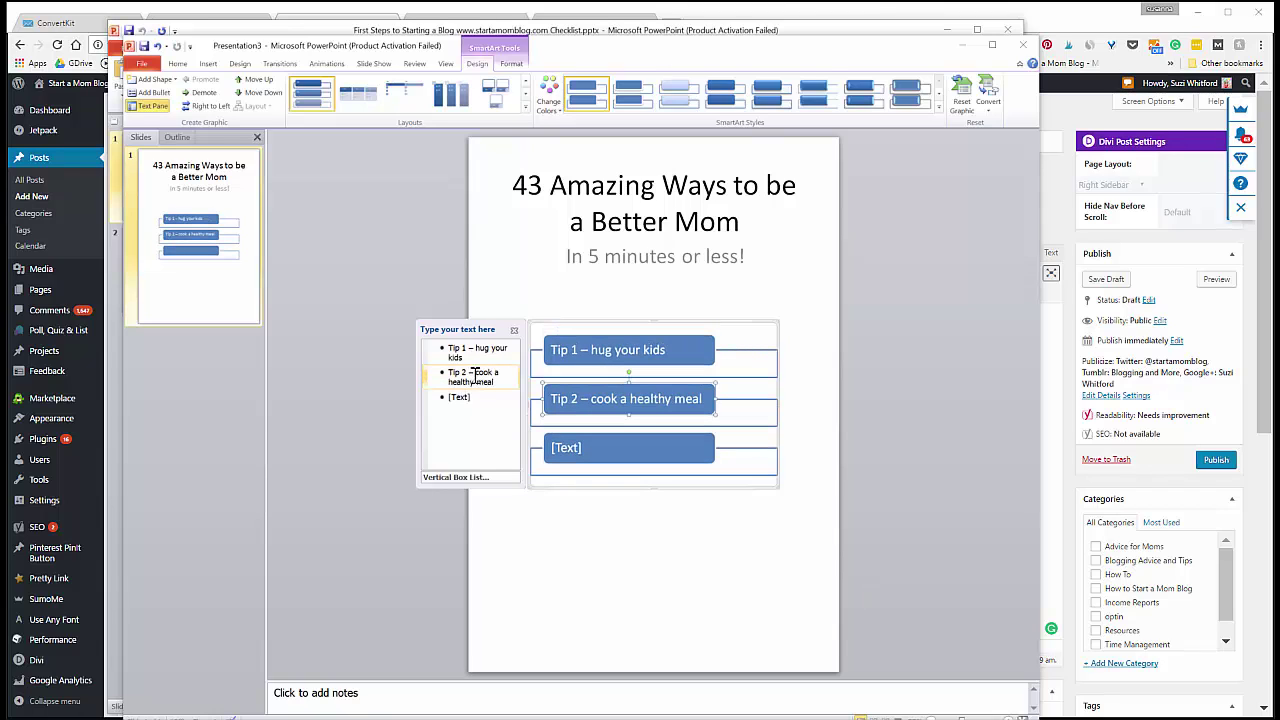
pyautogui.click(472, 397)
pyautogui.write('Tip')
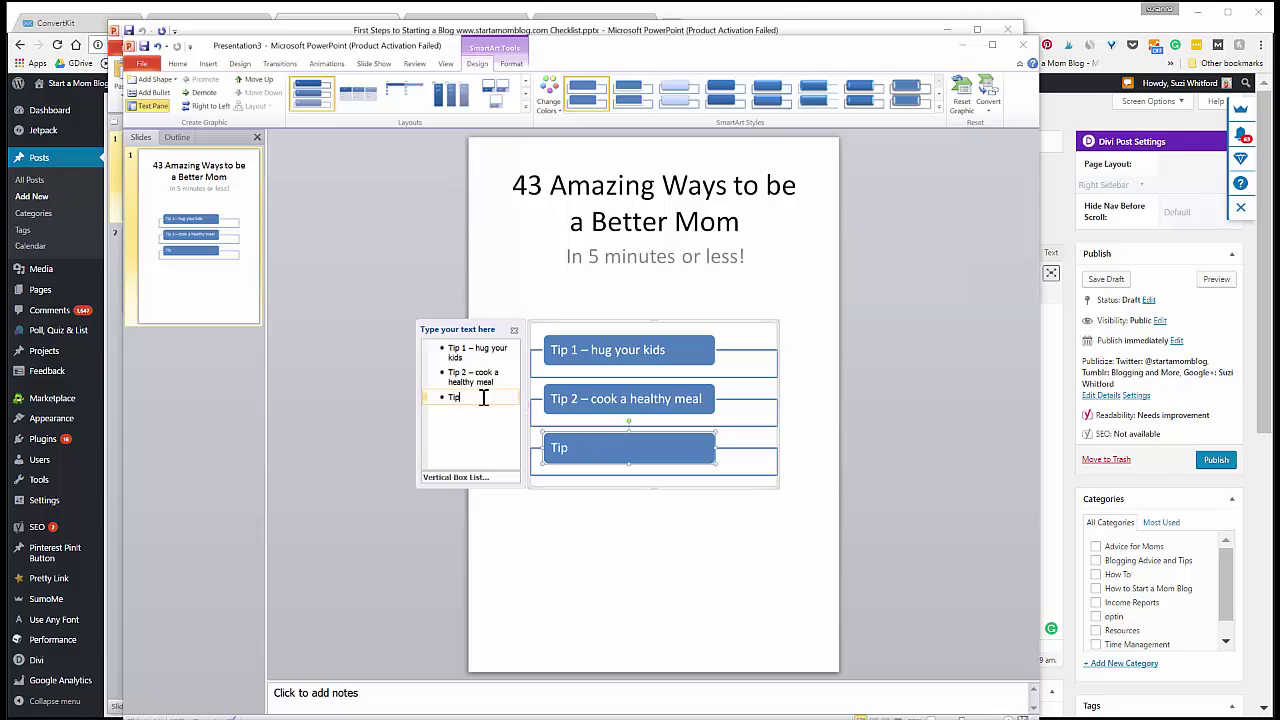
pyautogui.write(" 3 - don't be so serious")
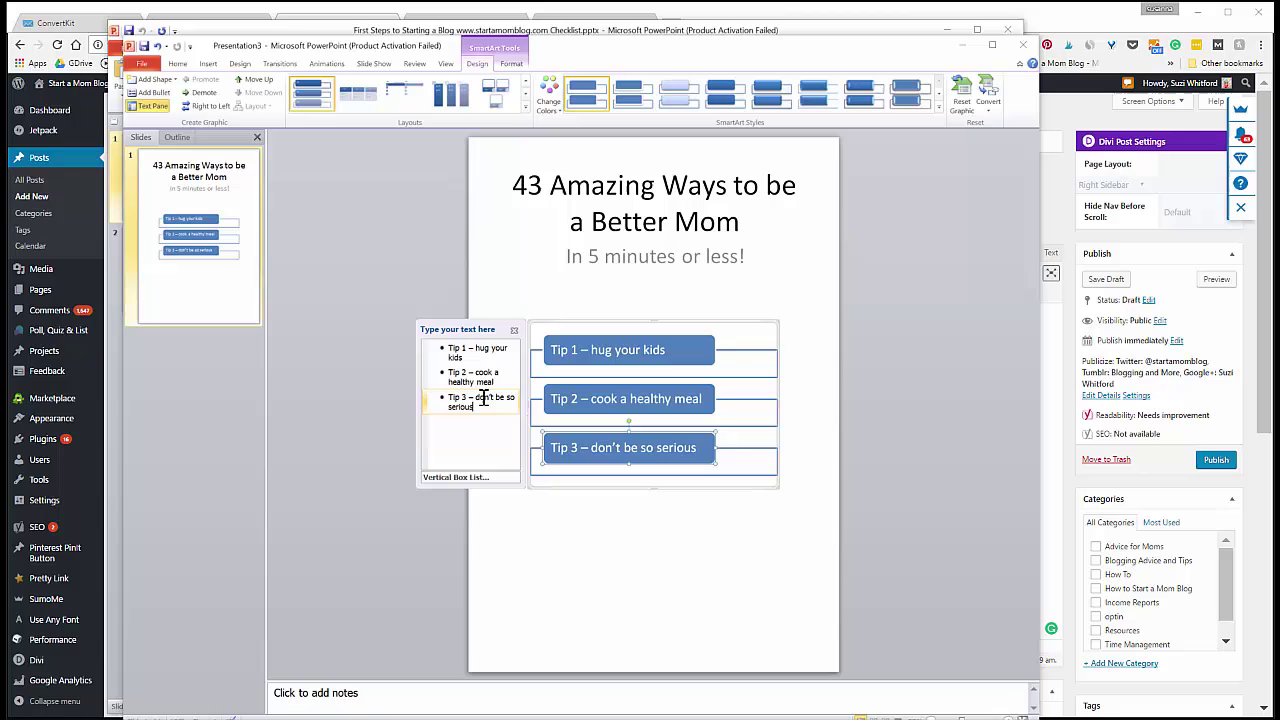
pyautogui.press('Return')
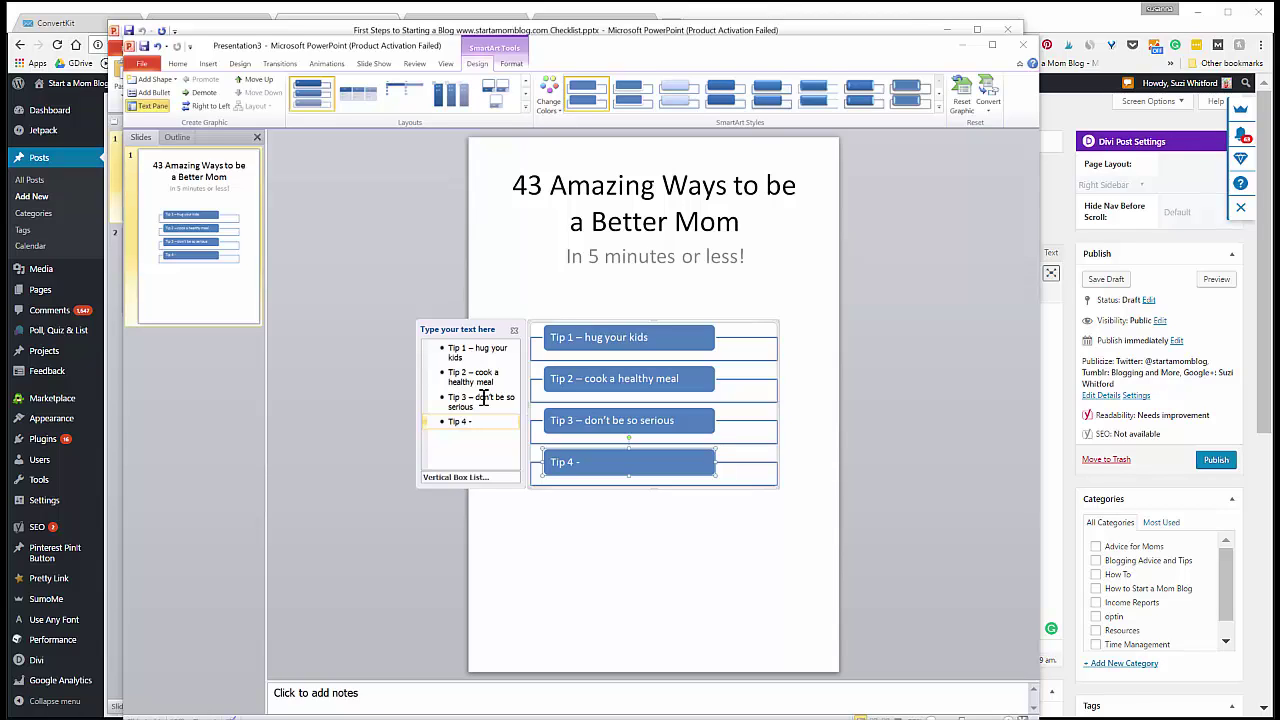
pyautogui.write("Tip 4 - don't let the laundry ")
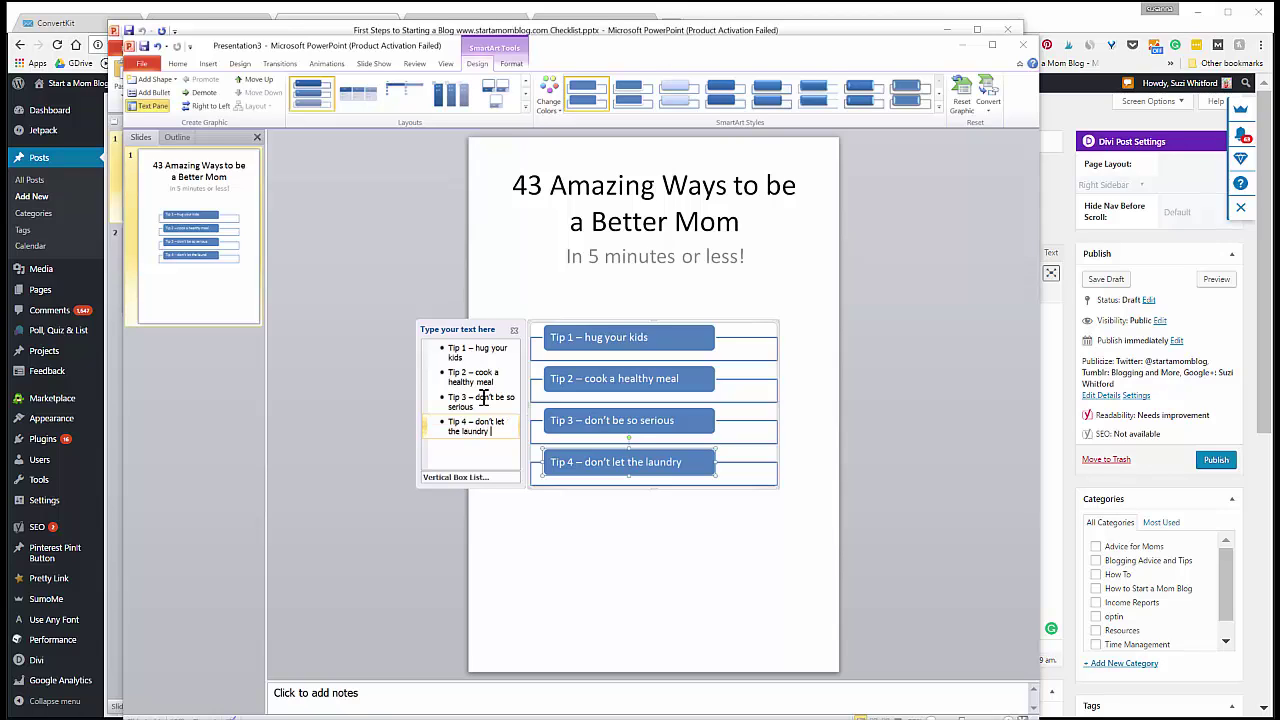
pyautogui.write('get you down')
pyautogui.press('Return')
pyautogui.write('T')
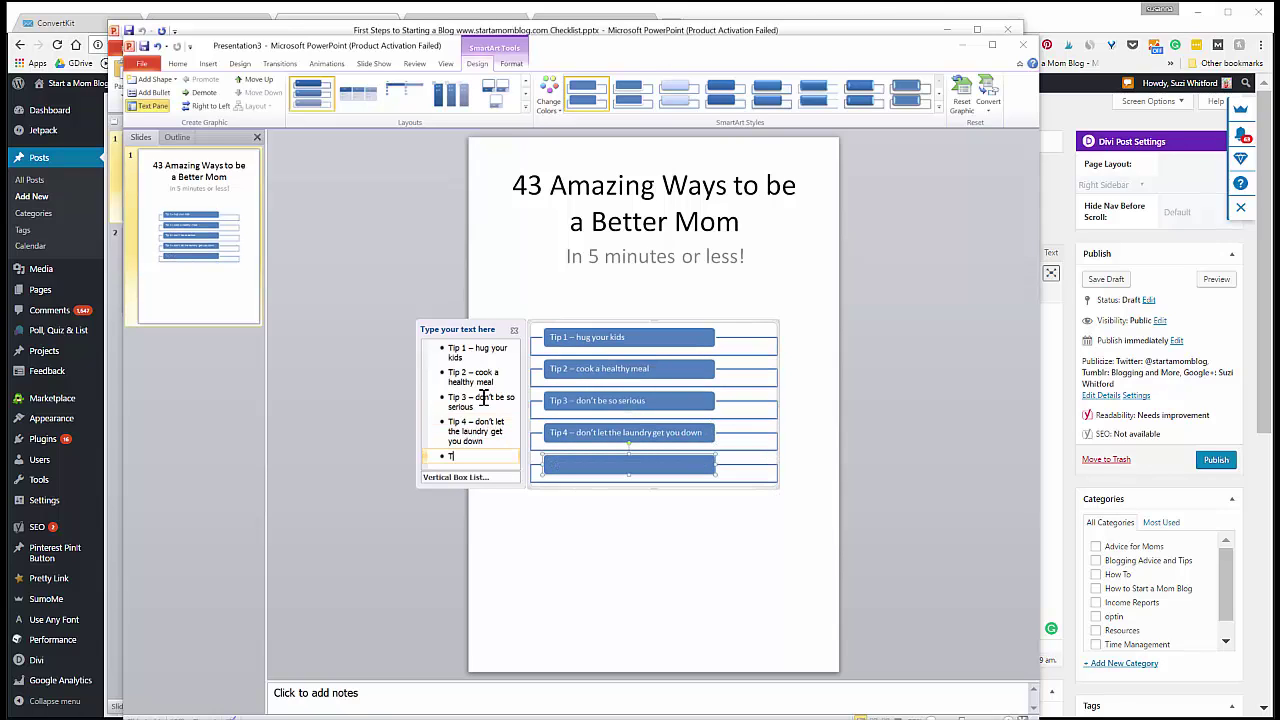
pyautogui.write('ip 5 -')
pyautogui.write(' play on the floor with yo')
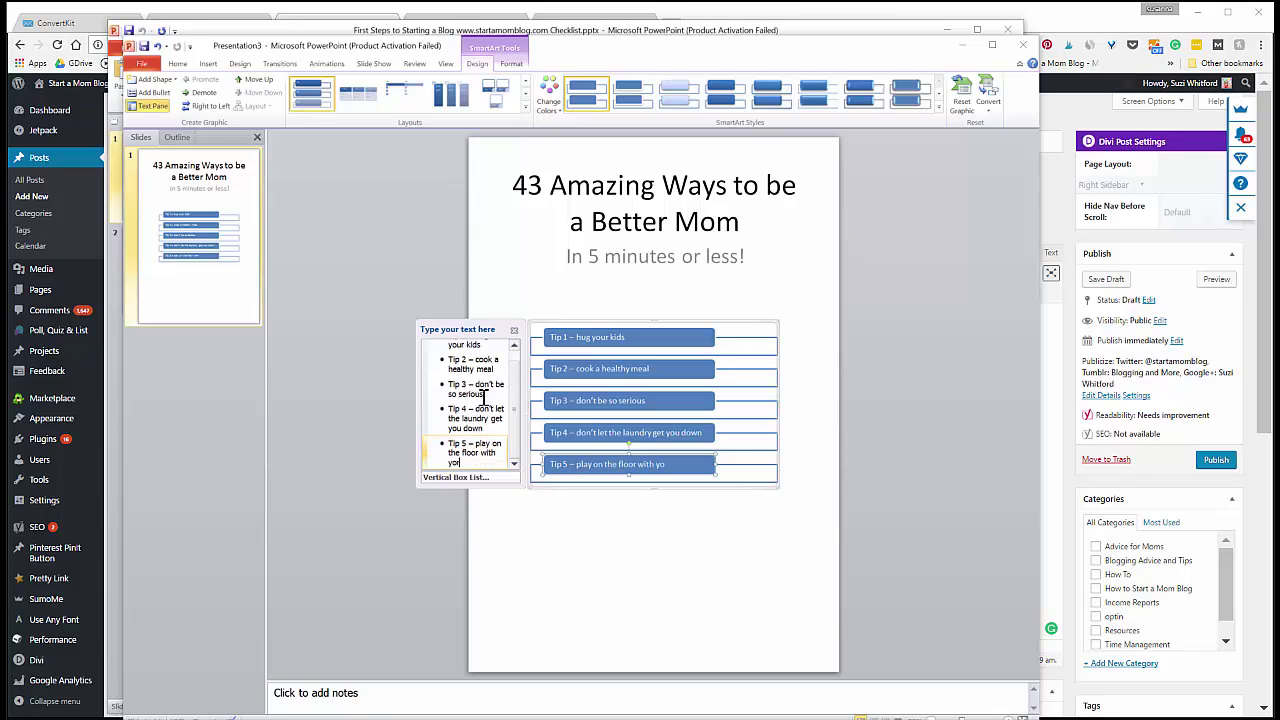
pyautogui.write('ru tod')
pyautogui.press('BackSpace')
pyautogui.press('BackSpace')
pyautogui.press('BackSpace')
pyautogui.press('BackSpace')
pyautogui.press('BackSpace')
pyautogui.press('BackSpace')
pyautogui.press('BackSpace')
pyautogui.press('BackSpace')
pyautogui.write('ur toddler')
# - Stretch the tip list graphic's frame down the slide
pyautogui.click(675, 566)
pyautogui.click(749, 452)
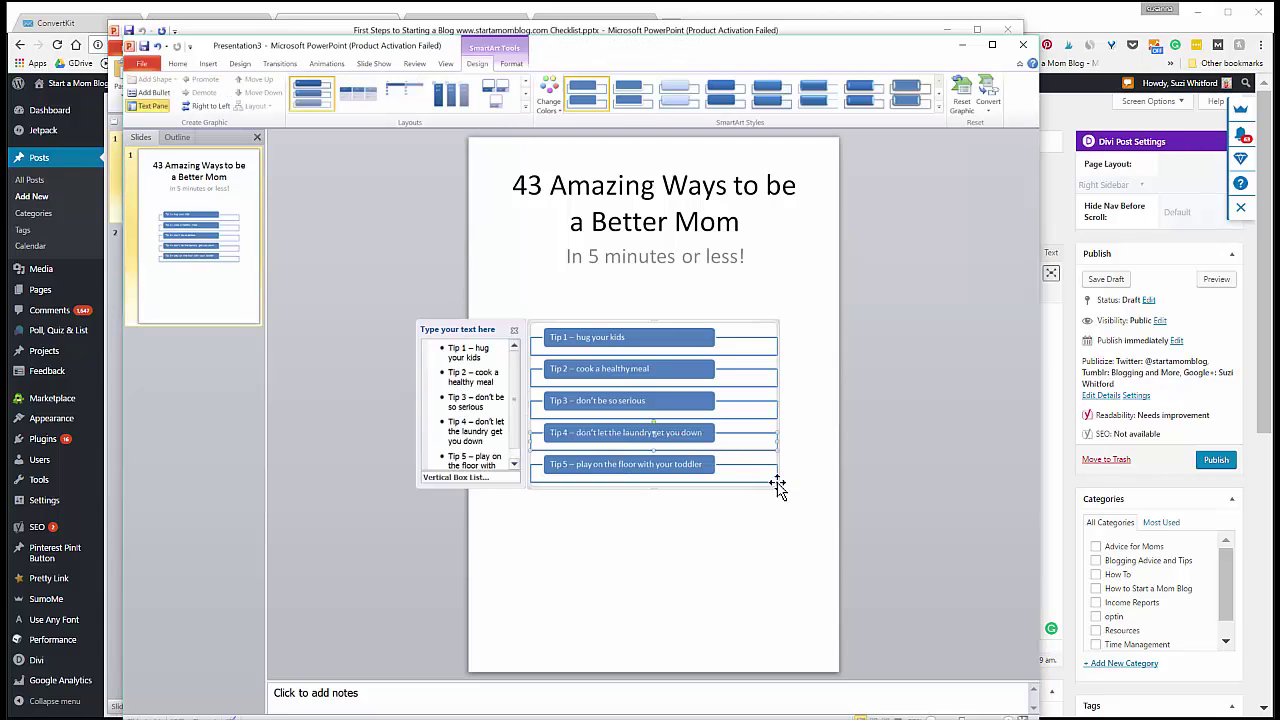
pyautogui.moveTo(776, 492); pyautogui.dragTo(789, 632)
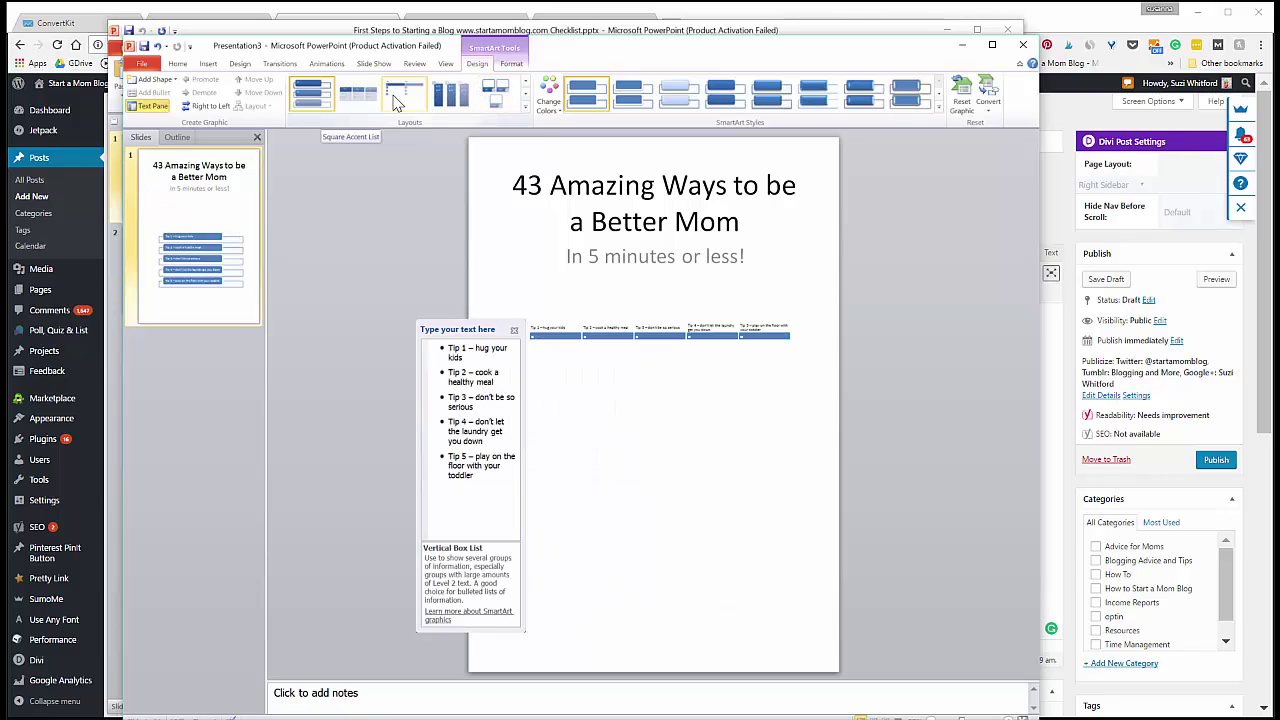
# - Try the Linear Venn layout on the tips, then switch the graphic to Basic Pie
pyautogui.click(525, 107)
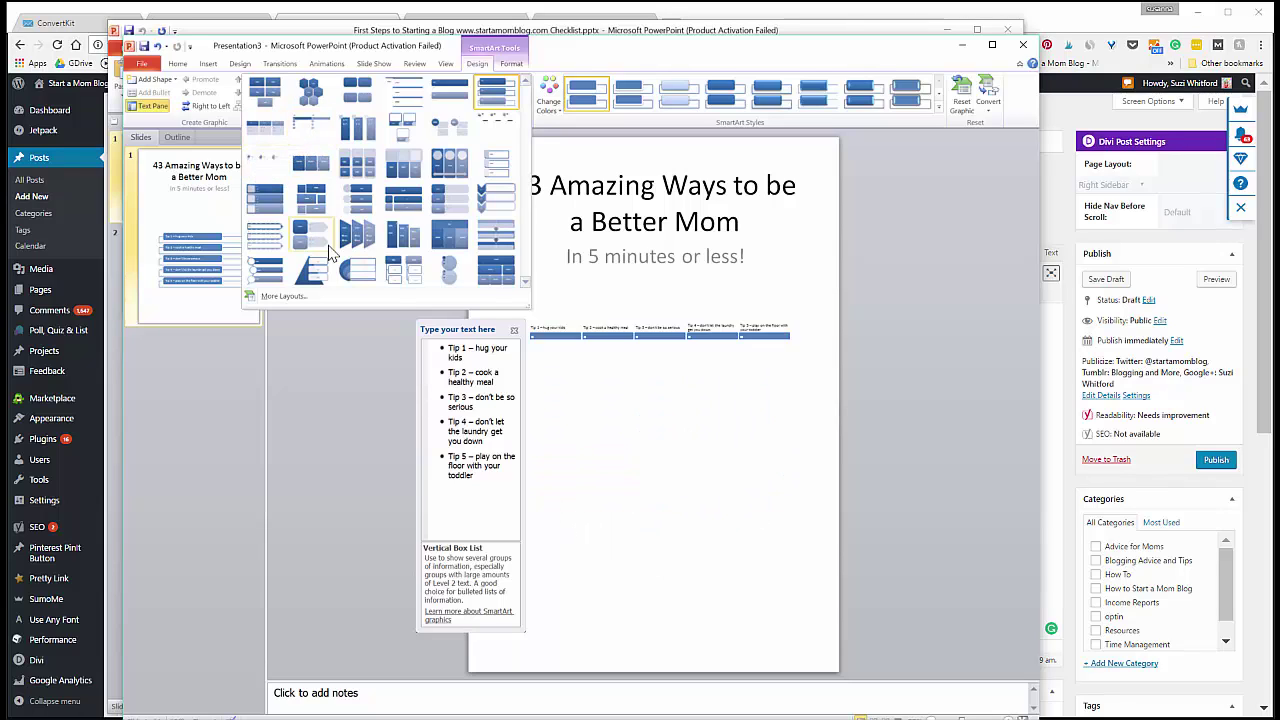
pyautogui.click(287, 295)
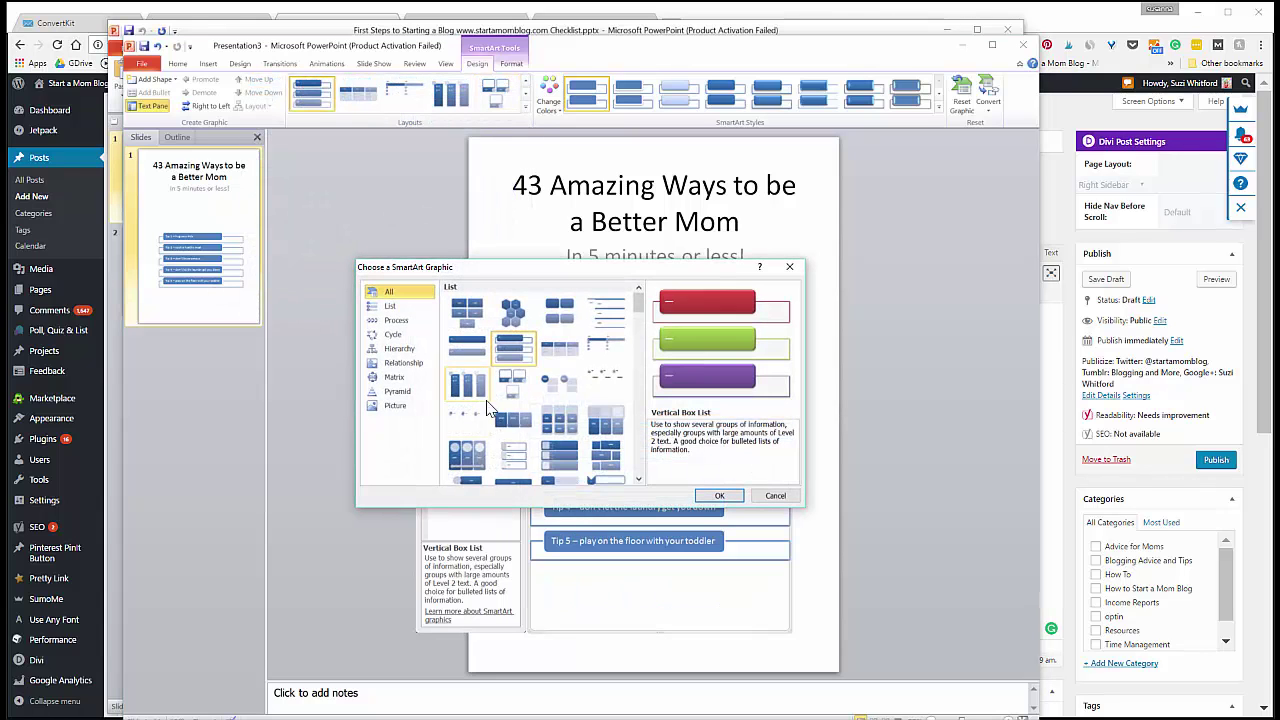
pyautogui.click(390, 392)
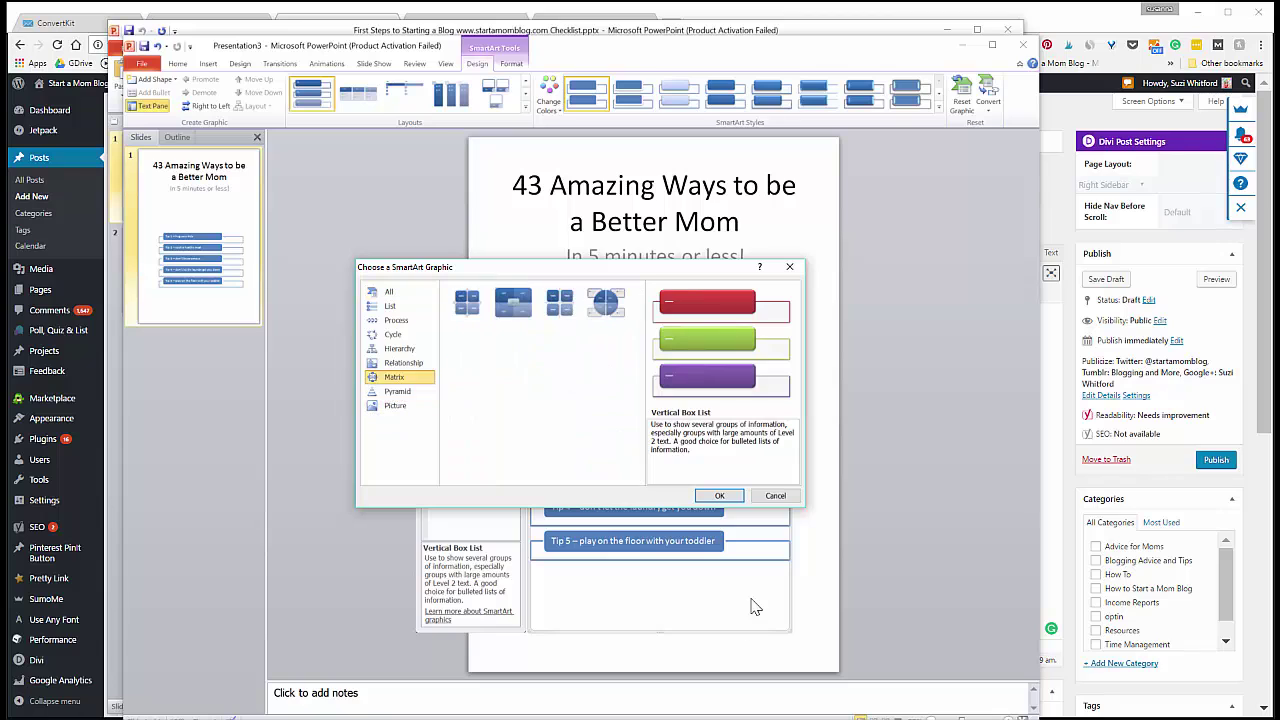
pyautogui.click(402, 364)
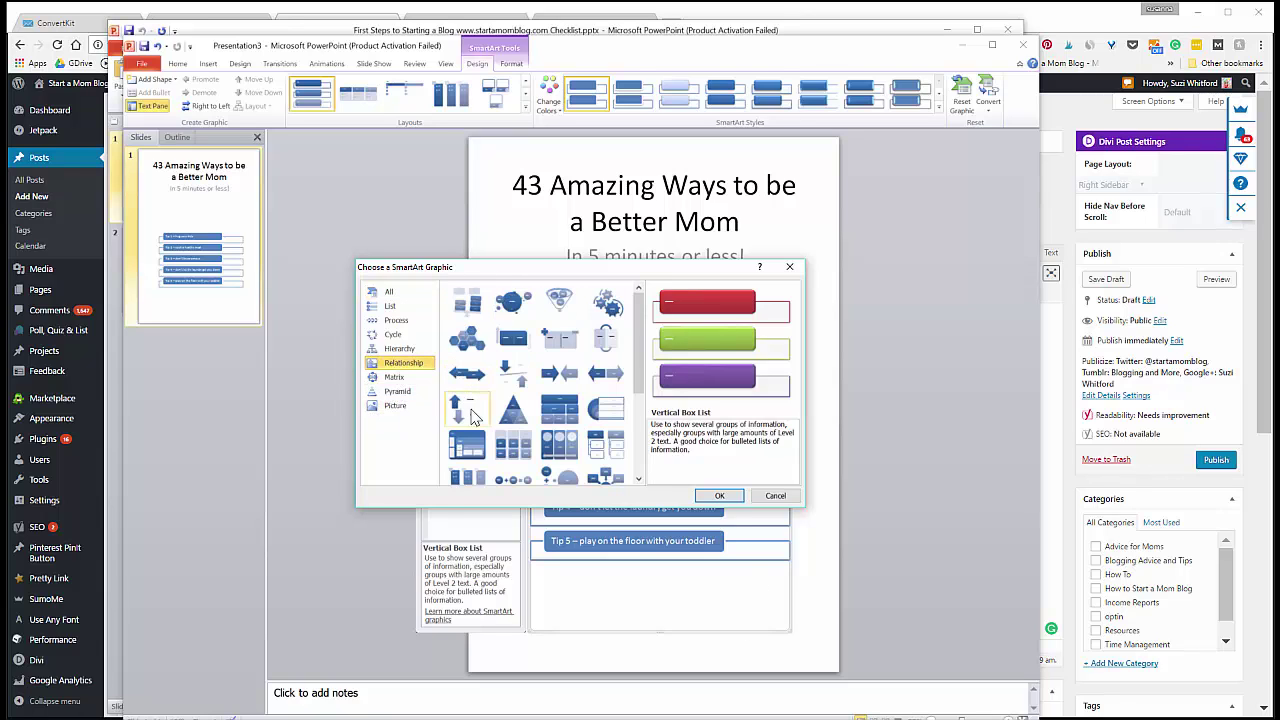
pyautogui.scroll(-5, 515, 440)
pyautogui.click(557, 430)
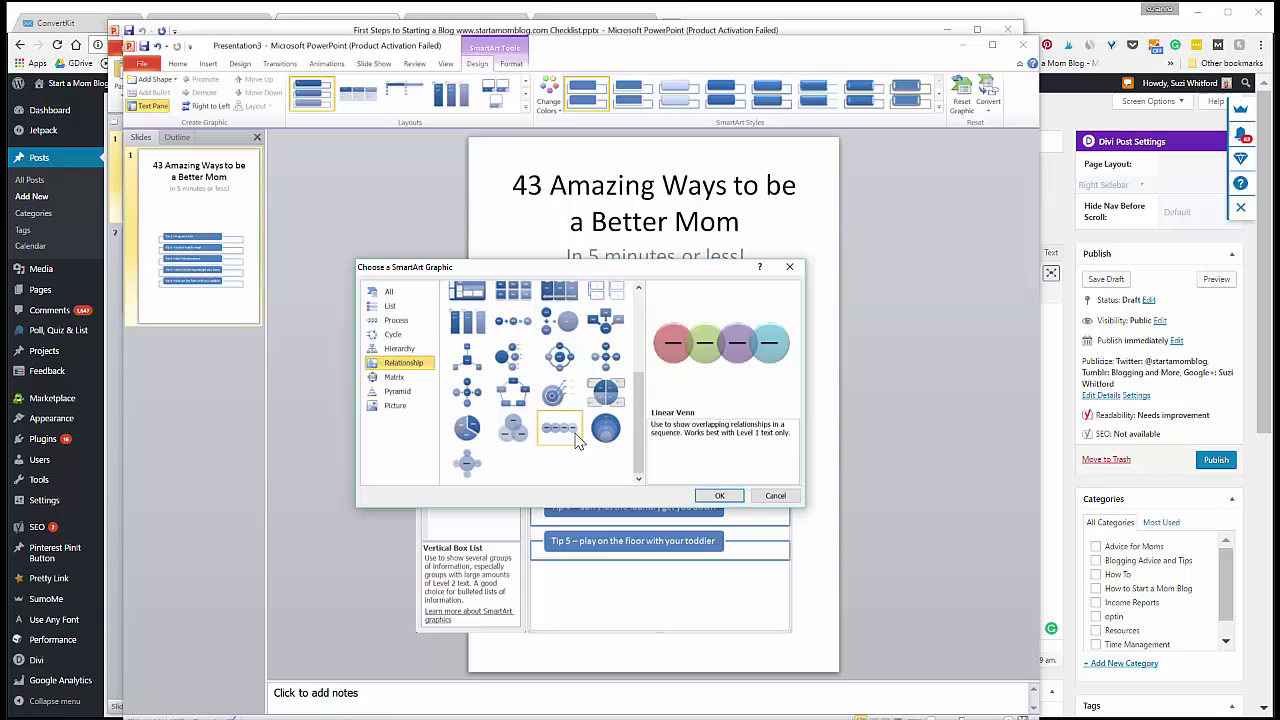
pyautogui.click(725, 495)
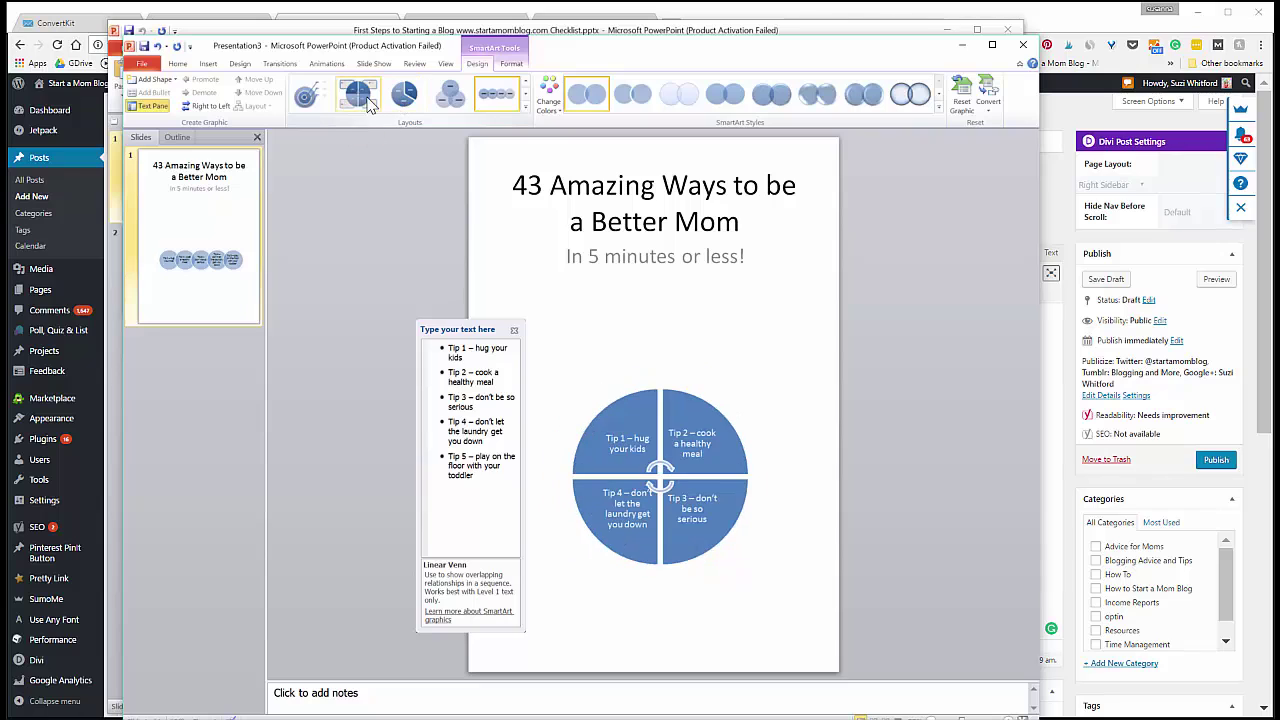
pyautogui.click(525, 106)
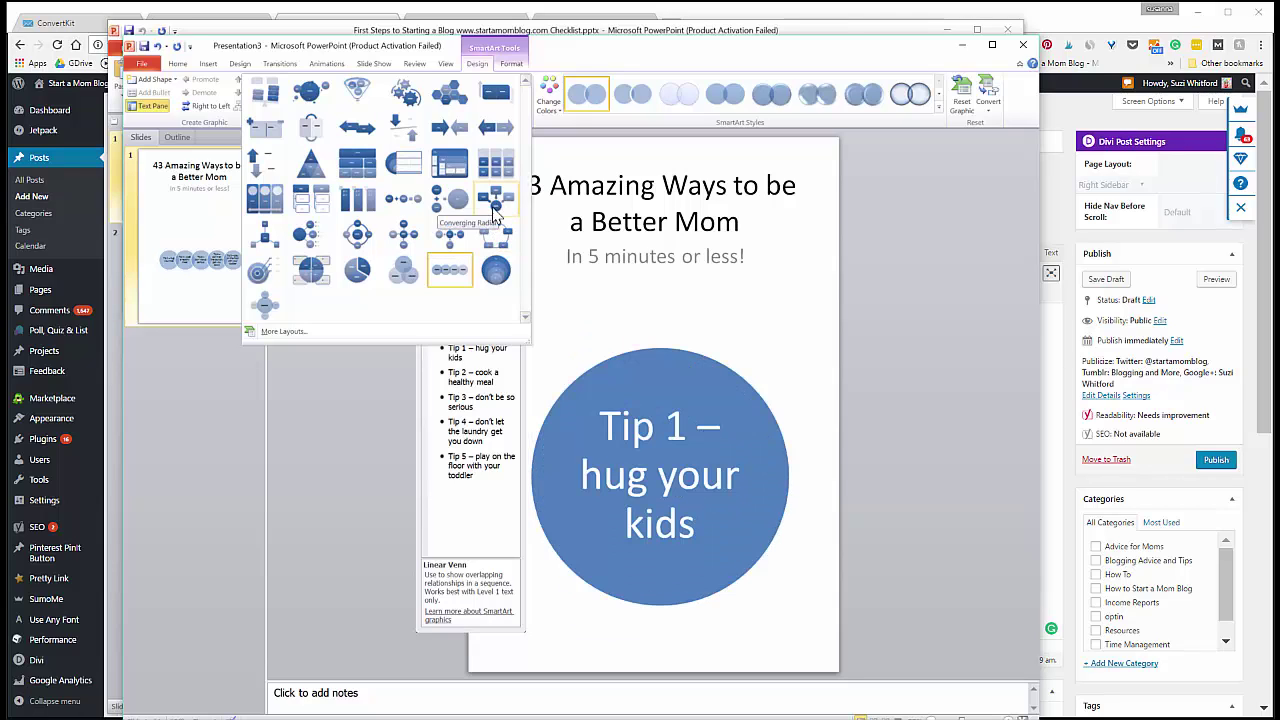
pyautogui.click(357, 269)
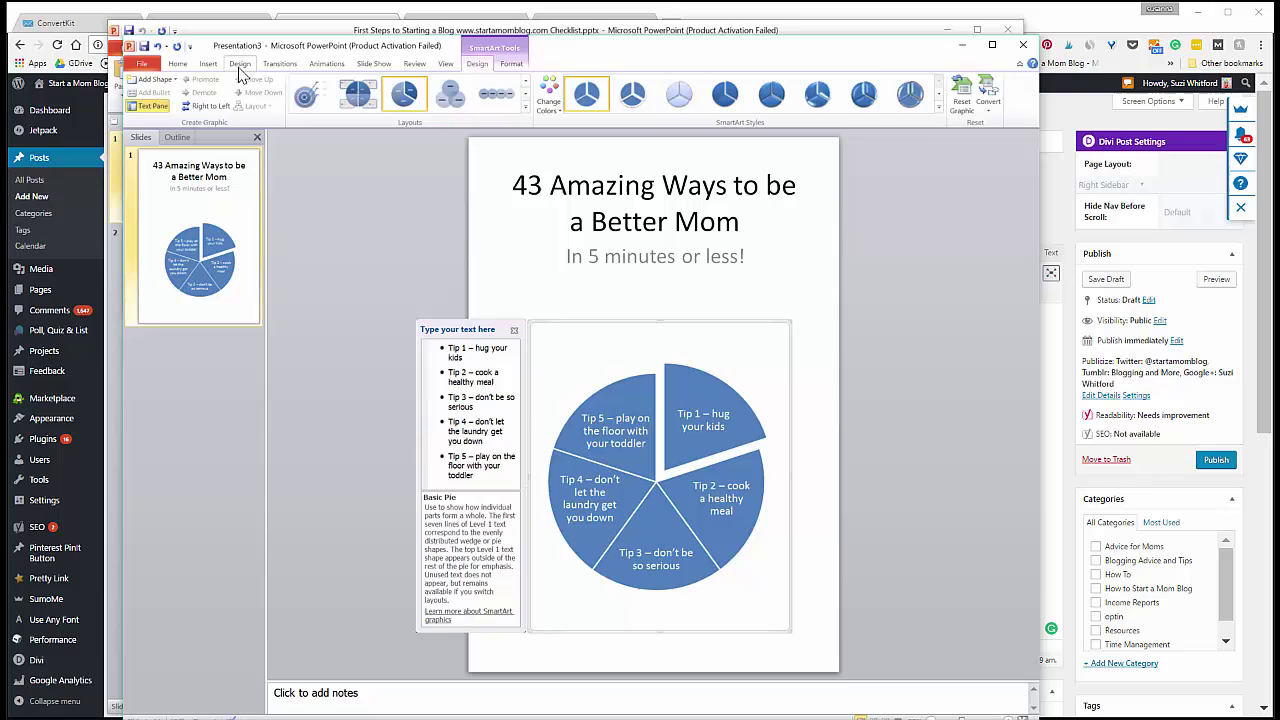
# - Apply the blog's custom theme colour set from Design > Colors
pyautogui.click(240, 64)
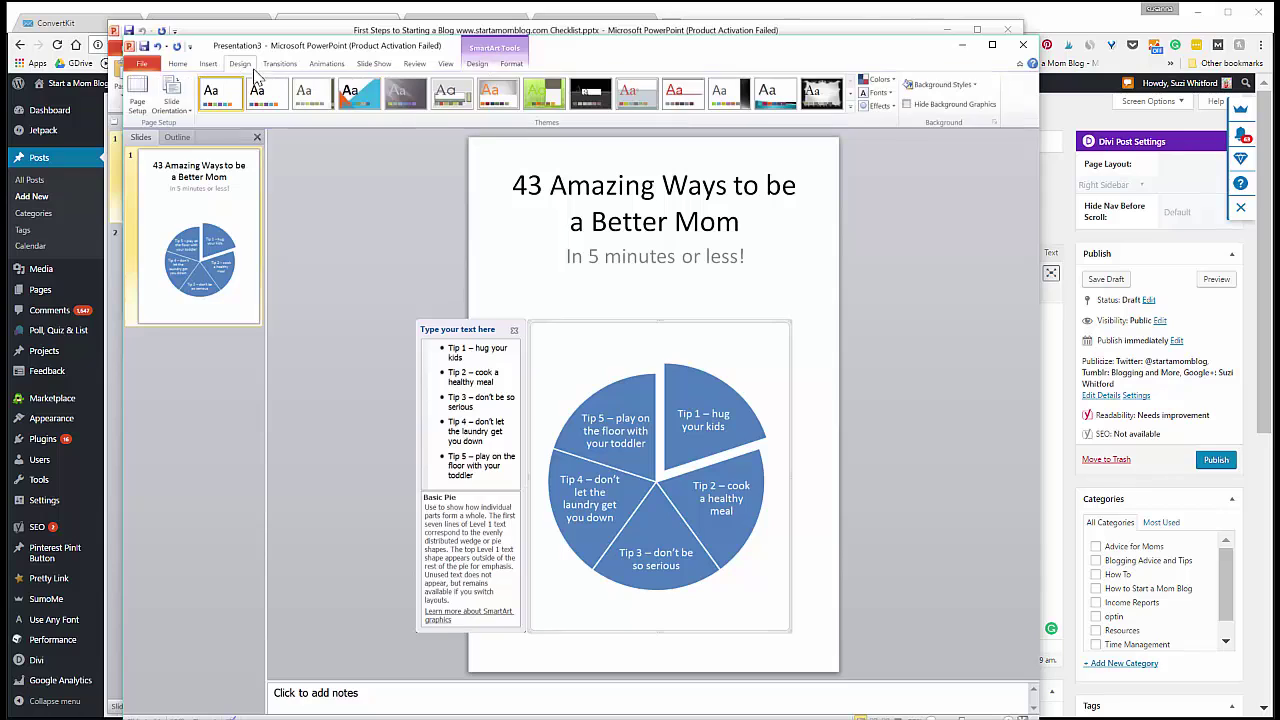
pyautogui.click(880, 79)
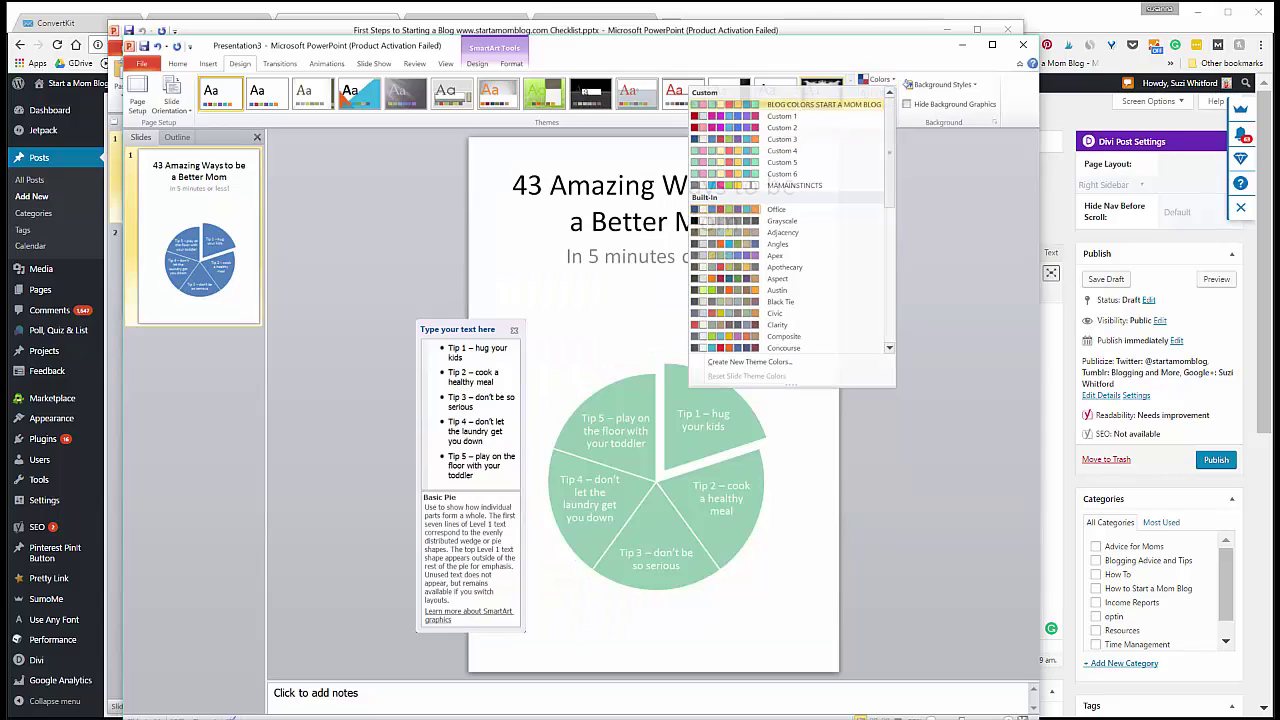
pyautogui.click(799, 108)
# - Switch the pie SmartArt to the Colorful scheme so each wedge differs
pyautogui.click(477, 64)
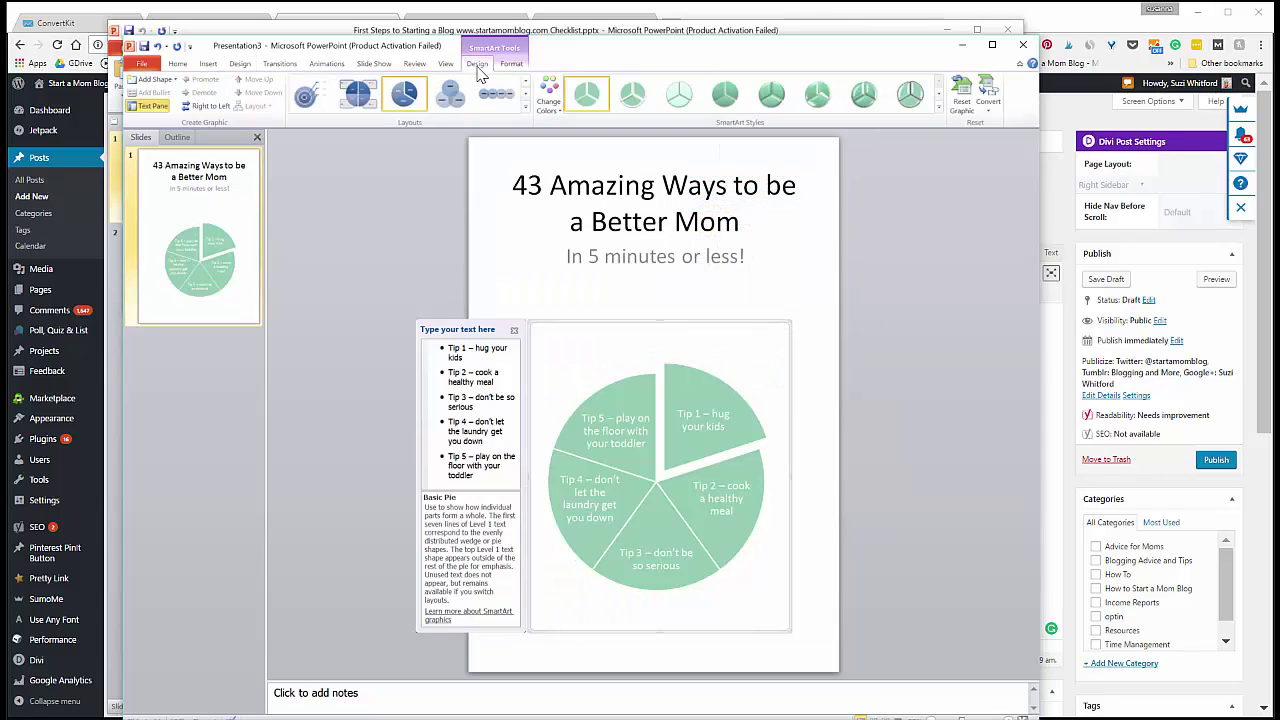
pyautogui.click(548, 97)
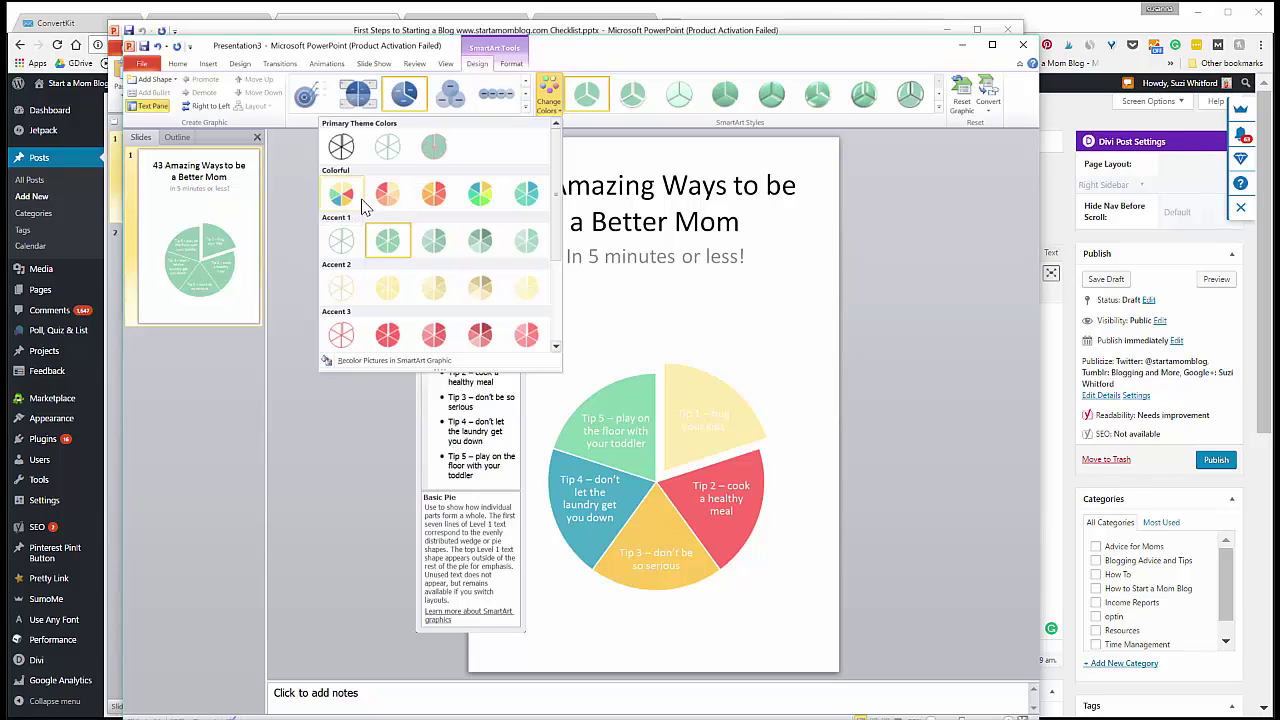
pyautogui.click(365, 206)
pyautogui.click(669, 372)
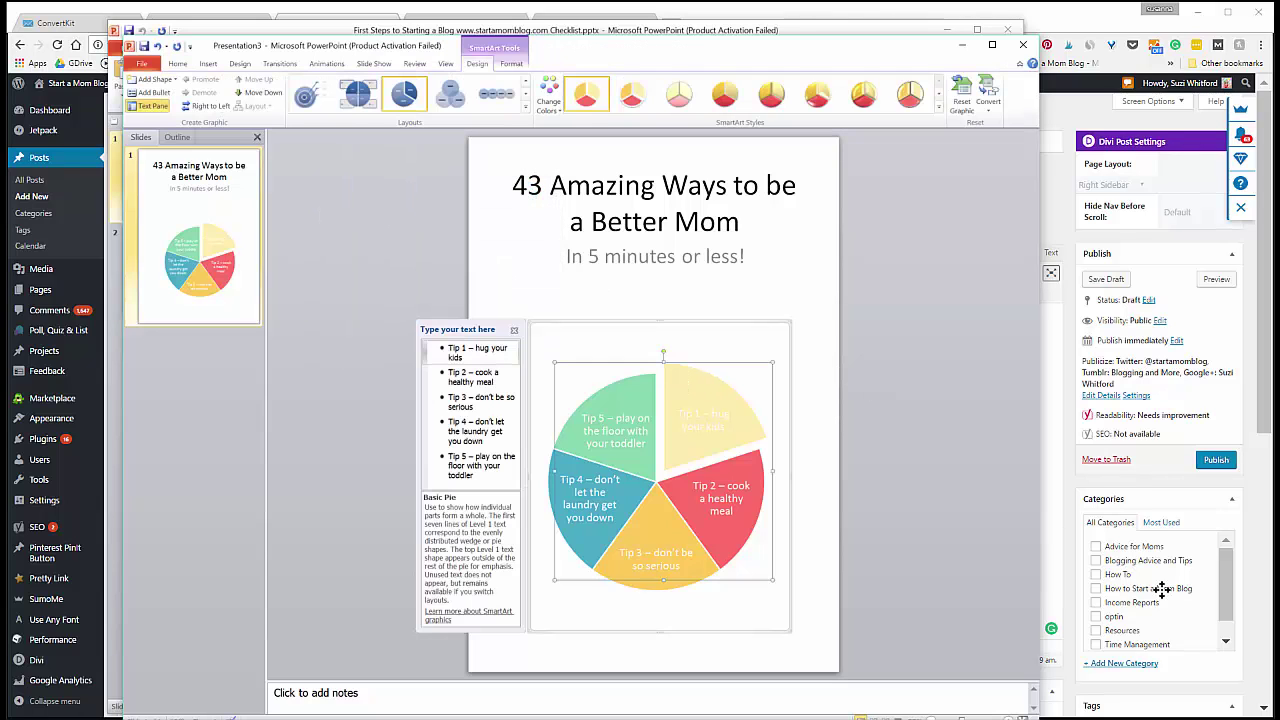
pyautogui.click(709, 368)
# - Drag the pie's corners outward and reposition it to fill the lower half of the slide
pyautogui.click(749, 434)
pyautogui.moveTo(527, 320); pyautogui.dragTo(480, 268)
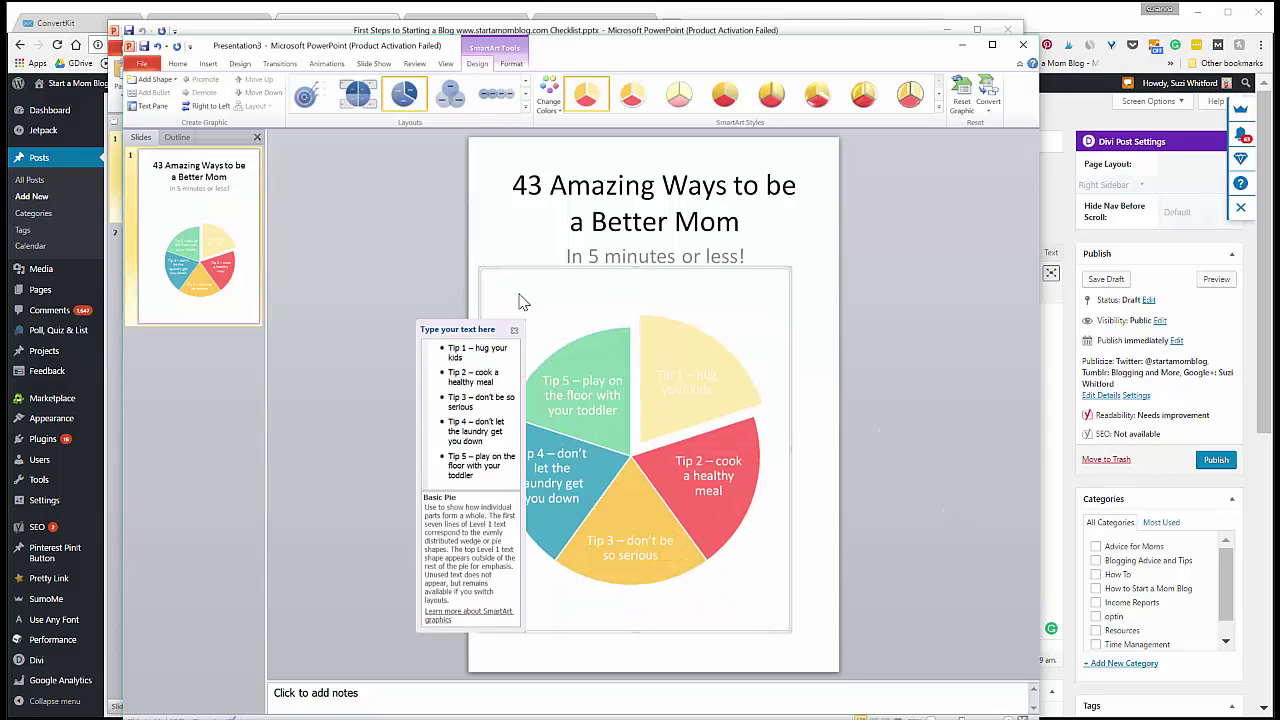
pyautogui.moveTo(784, 631); pyautogui.dragTo(803, 659)
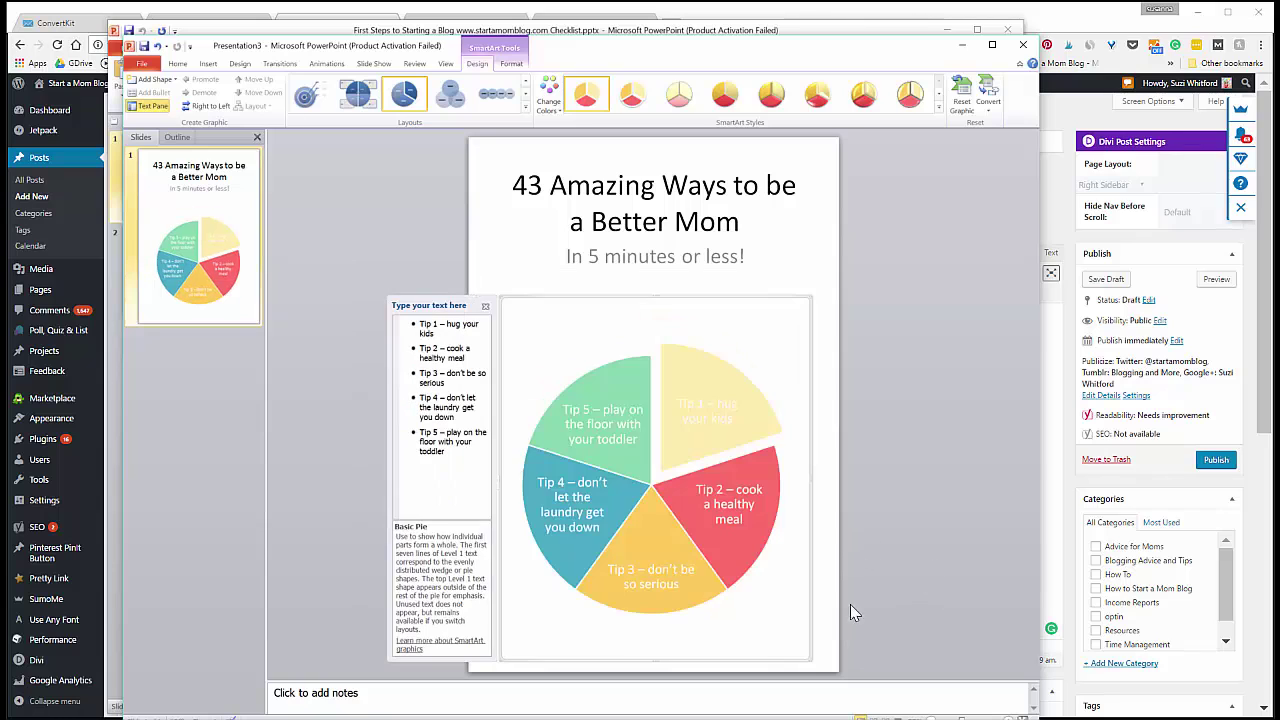
pyautogui.moveTo(811, 660); pyautogui.dragTo(828, 664)
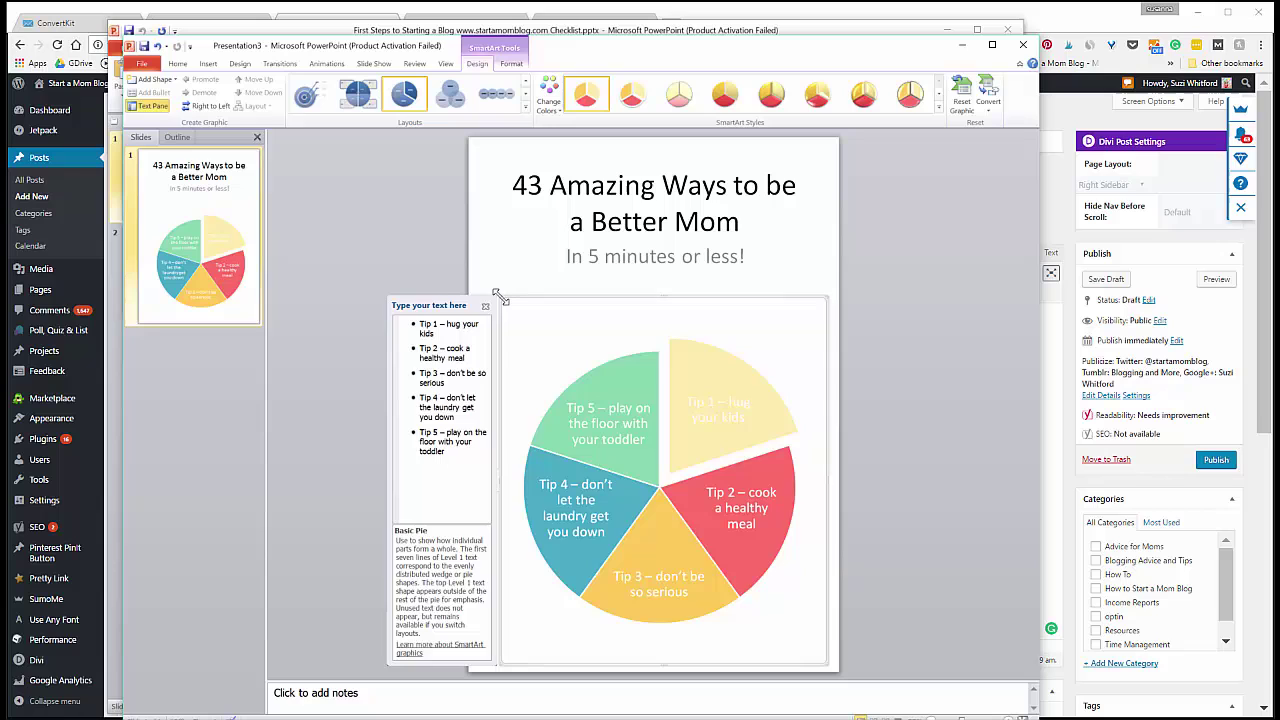
pyautogui.moveTo(494, 289); pyautogui.dragTo(488, 281)
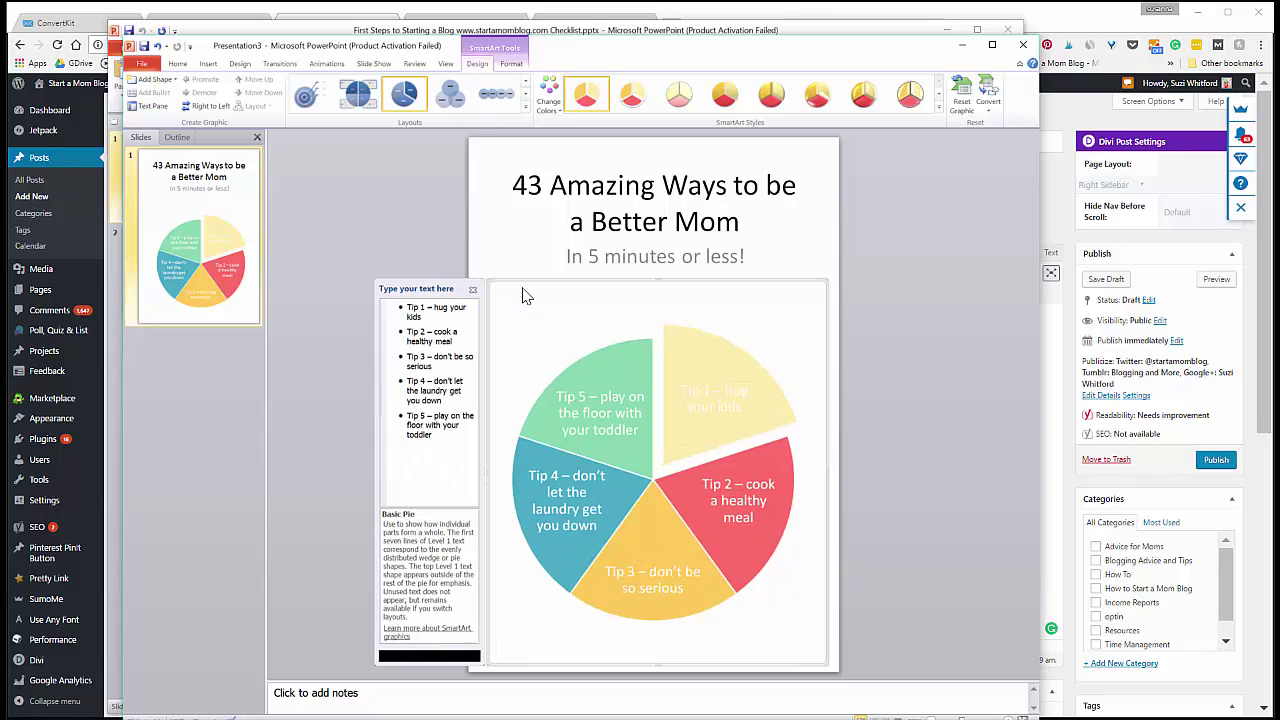
pyautogui.click(997, 351)
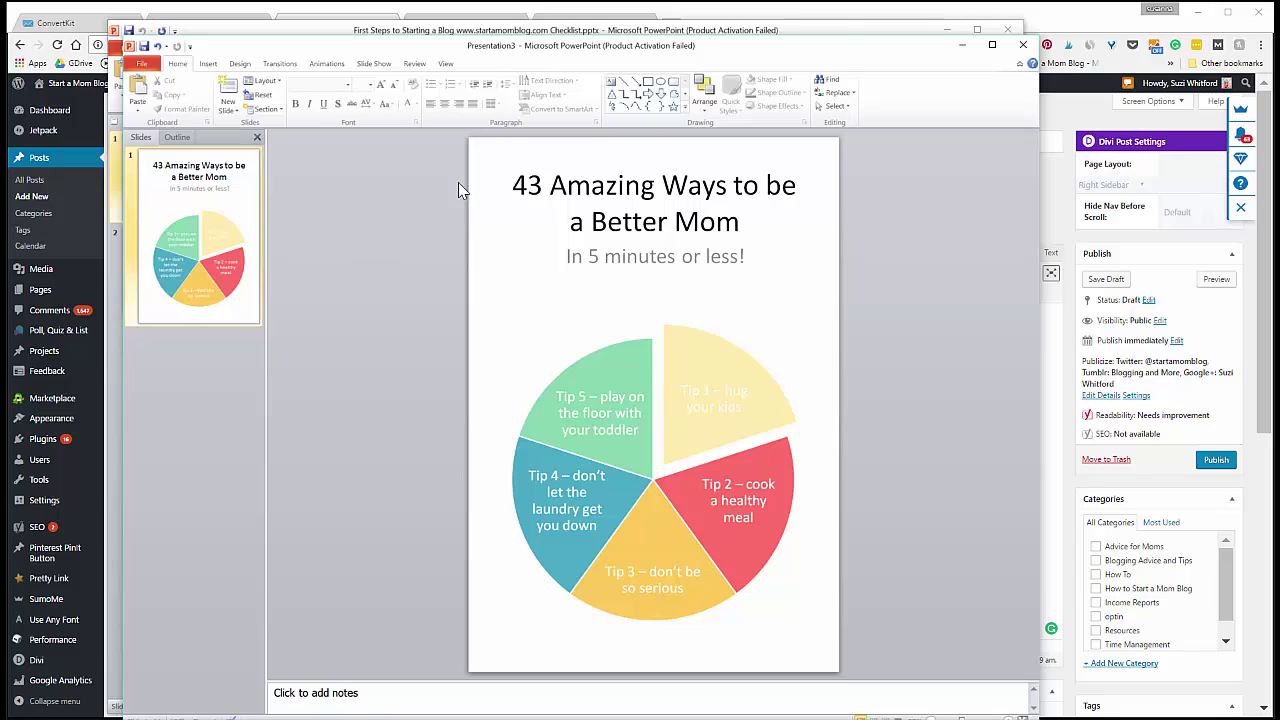
# - Change the slide title to UPPERCASE with Change Case
pyautogui.click(511, 185)
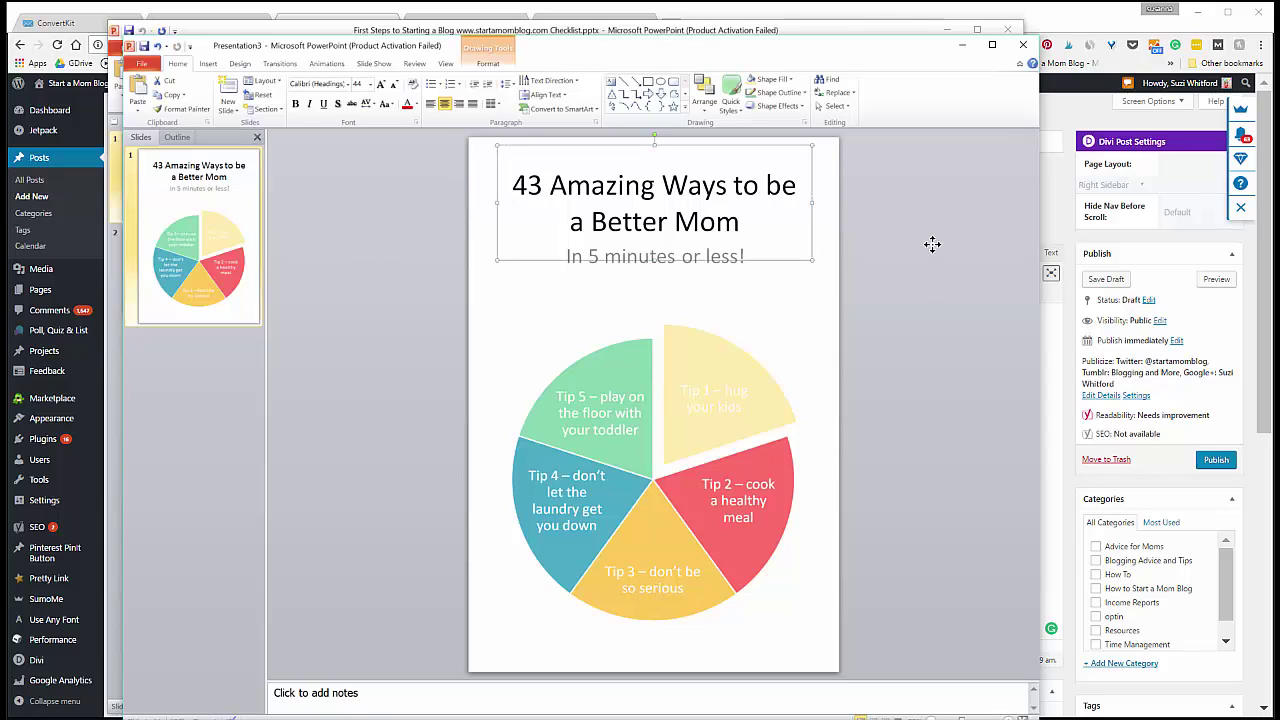
pyautogui.click(389, 107)
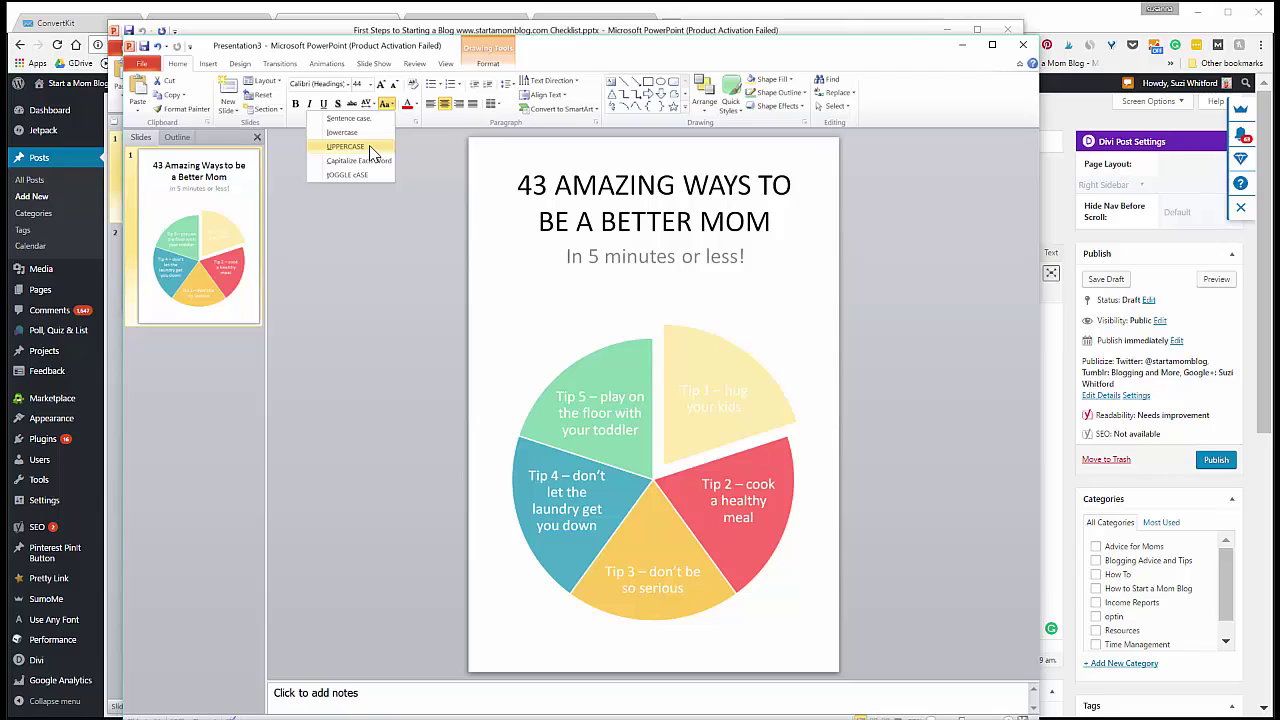
pyautogui.click(369, 150)
pyautogui.click(1015, 443)
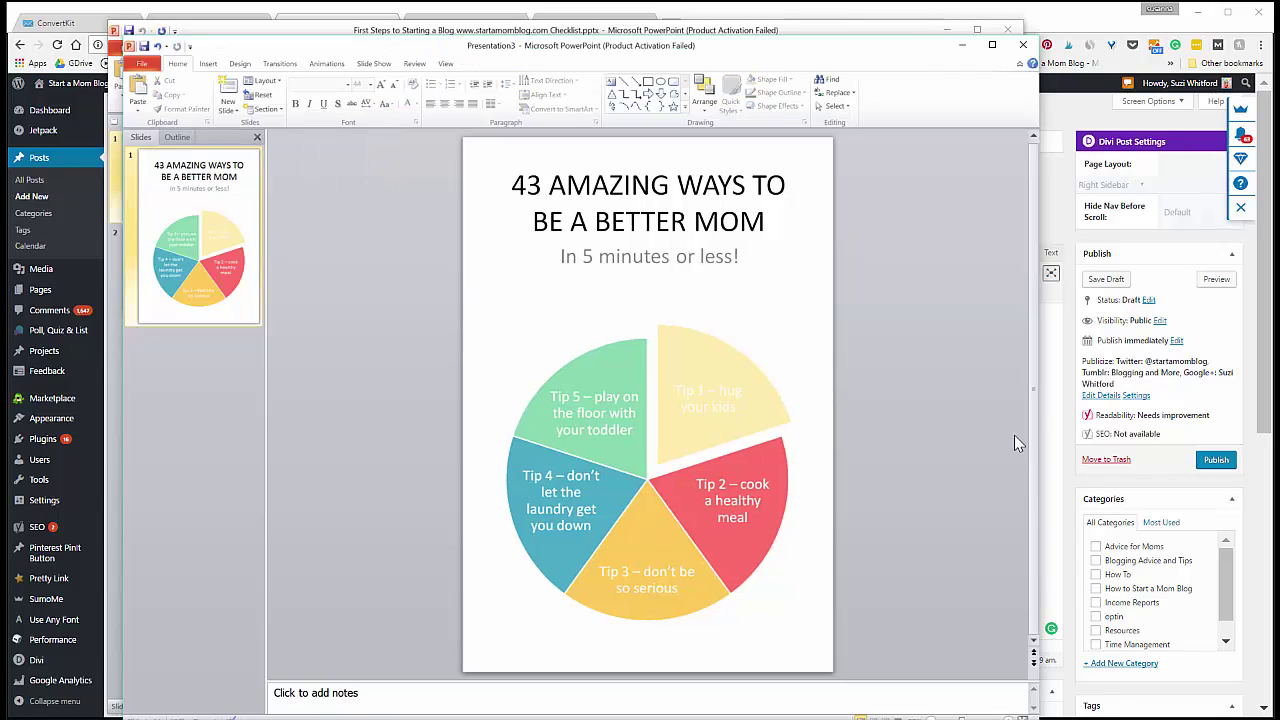
# - Change the subtitle to UPPERCASE, giving 'IN 5 MINUTES OR LESS!'
pyautogui.click(567, 262)
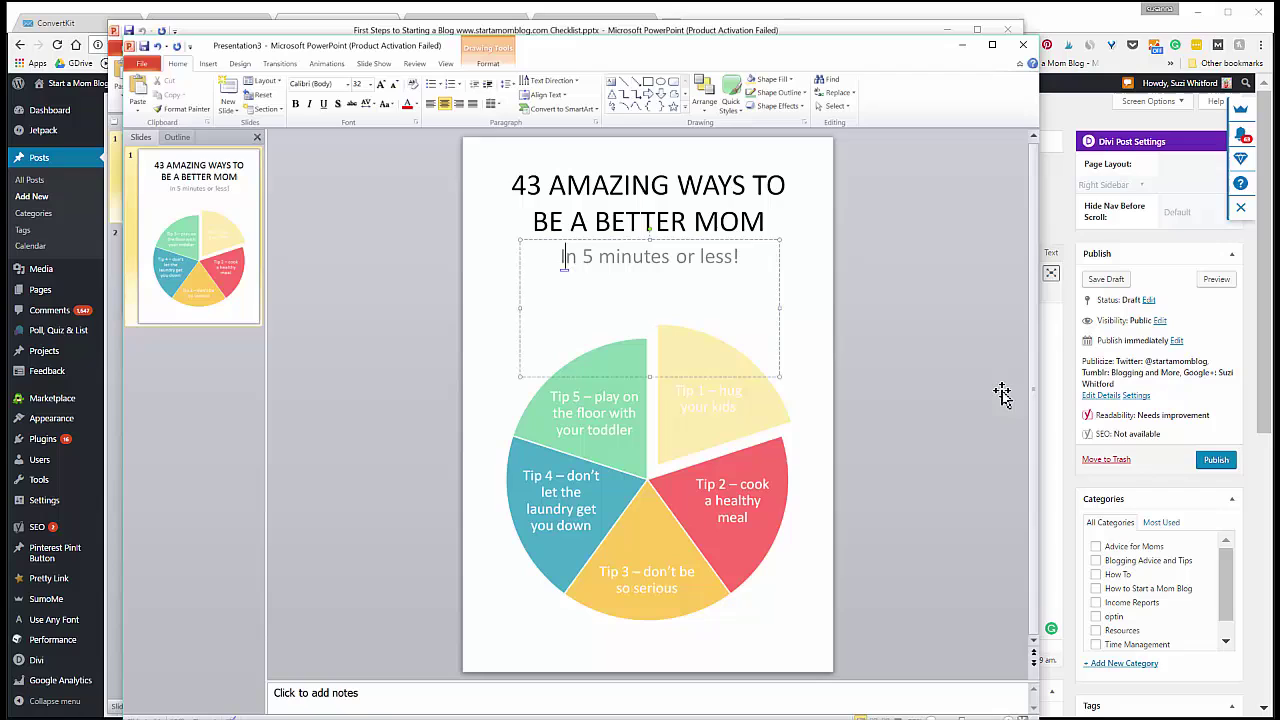
pyautogui.click(386, 104)
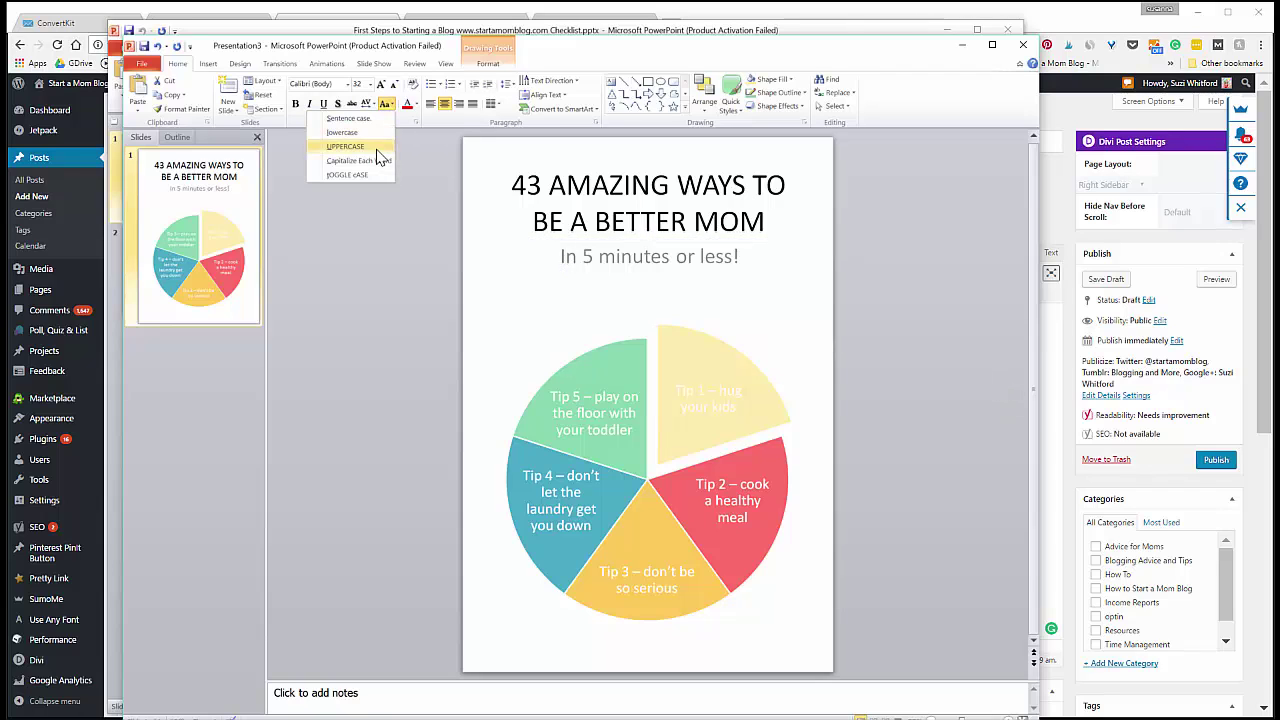
pyautogui.click(345, 146)
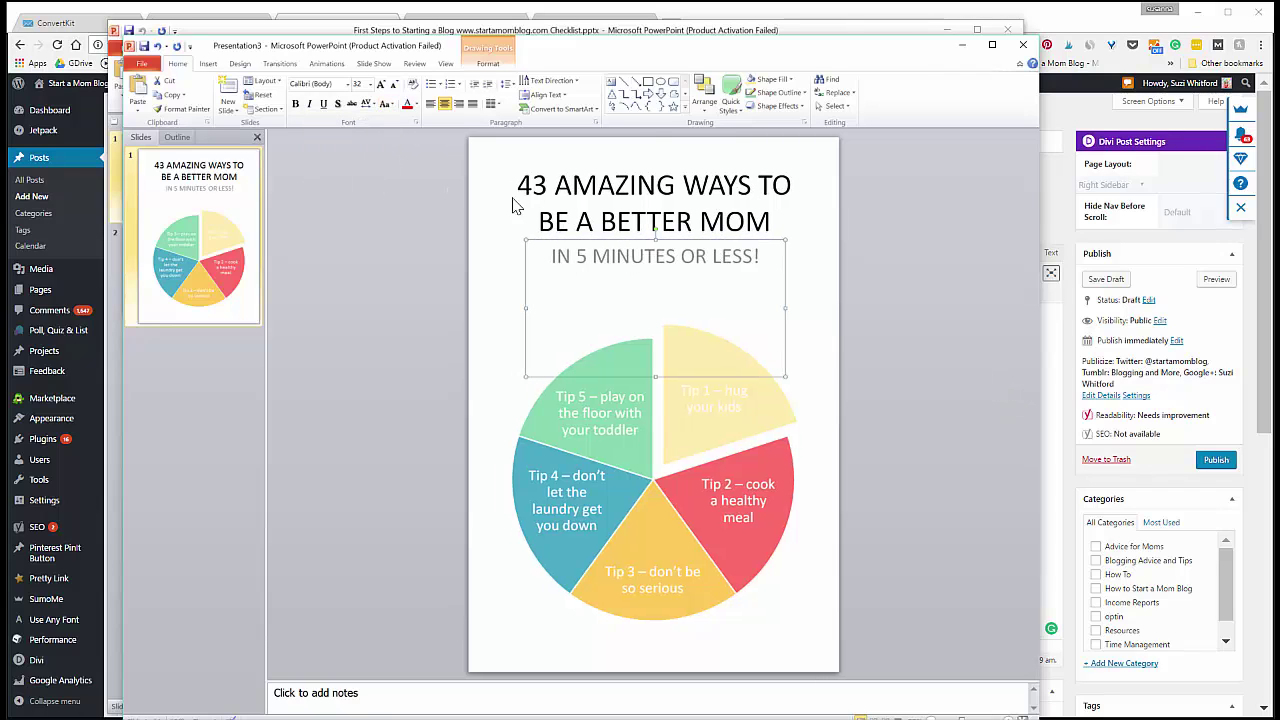
pyautogui.click(552, 200)
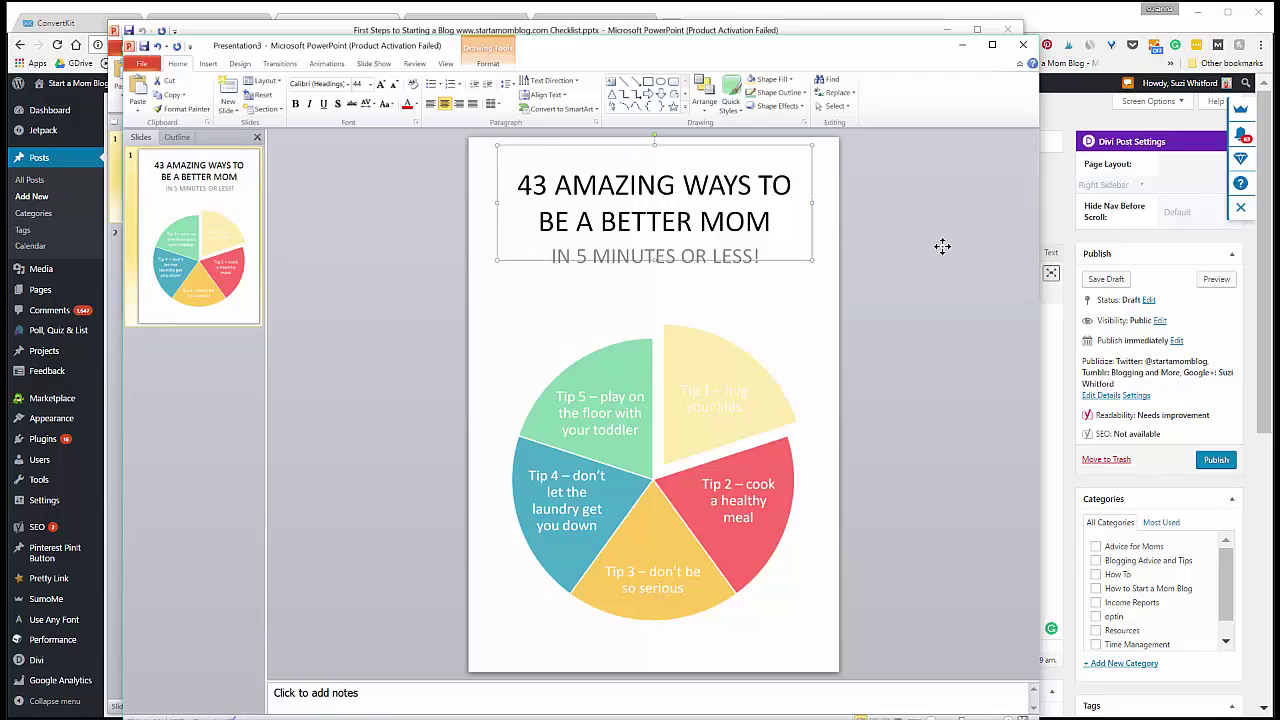
pyautogui.click(744, 335)
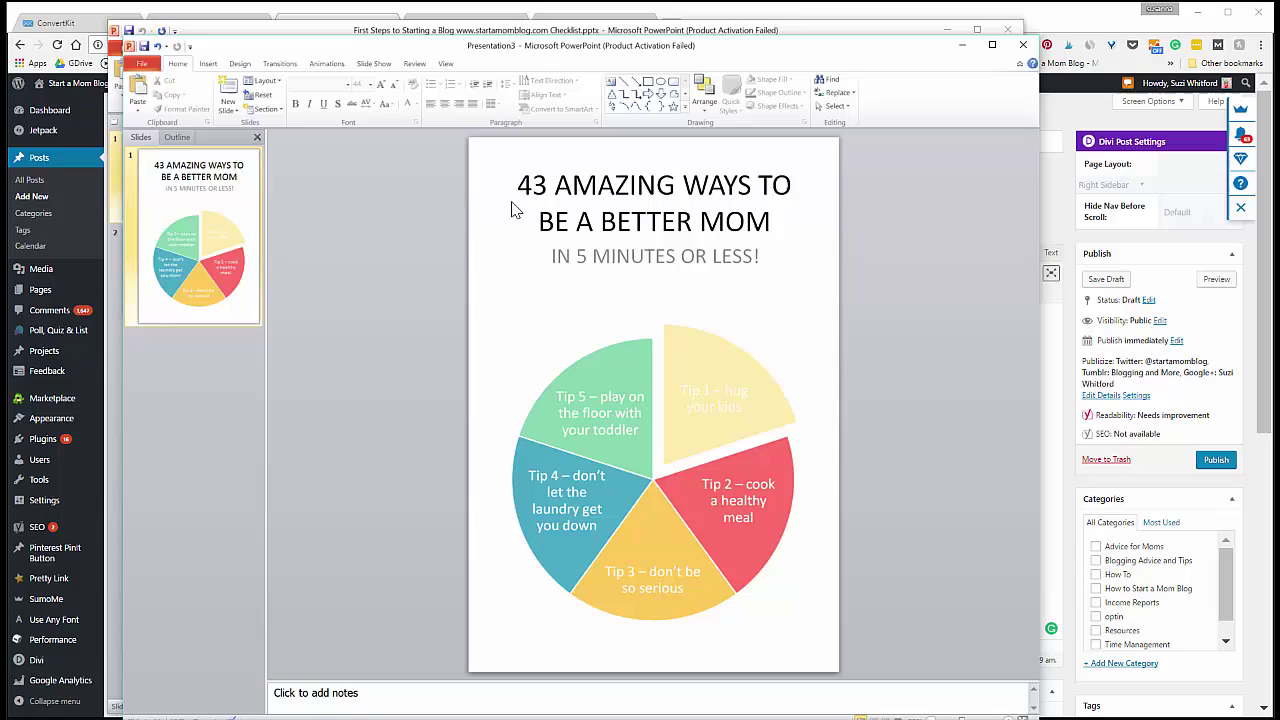
# - Paste a copy of the subtitle beneath the pie and replace its text with 'startamomblog.com'
pyautogui.click(631, 257)
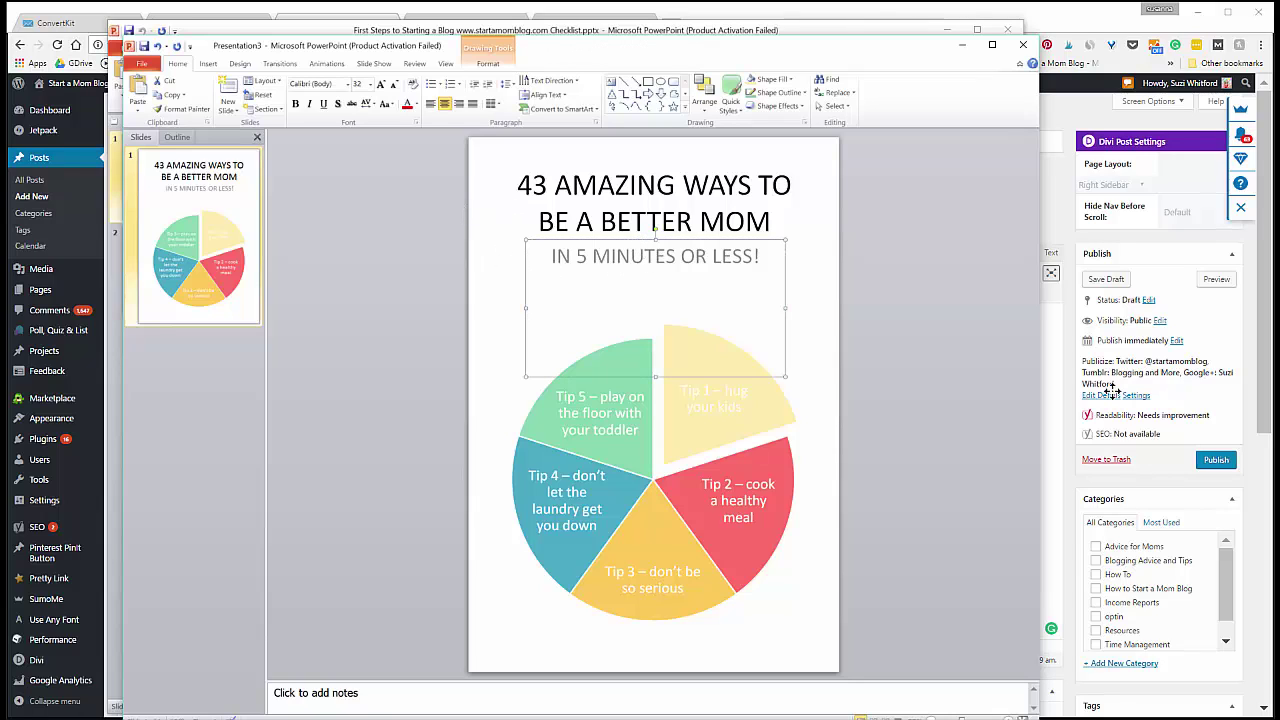
pyautogui.hotkey('ctrl', 'v')
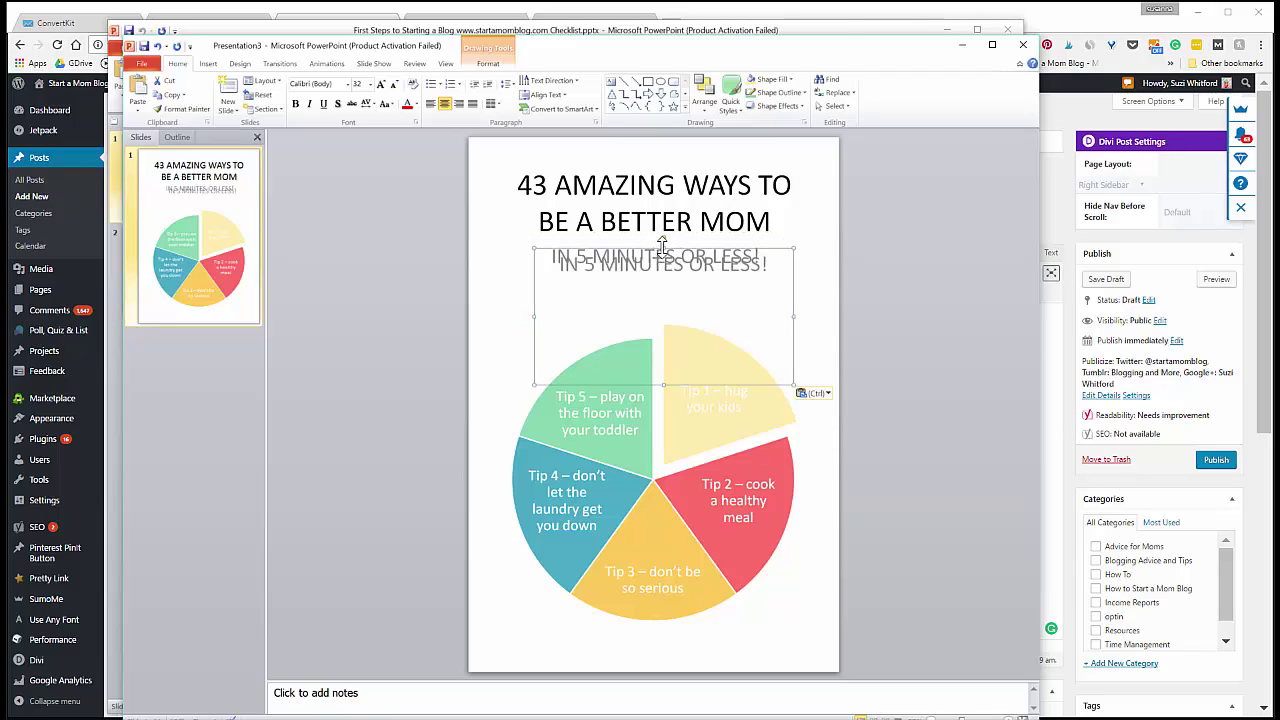
pyautogui.moveTo(662, 245); pyautogui.dragTo(688, 613)
pyautogui.doubleClick(686, 630)
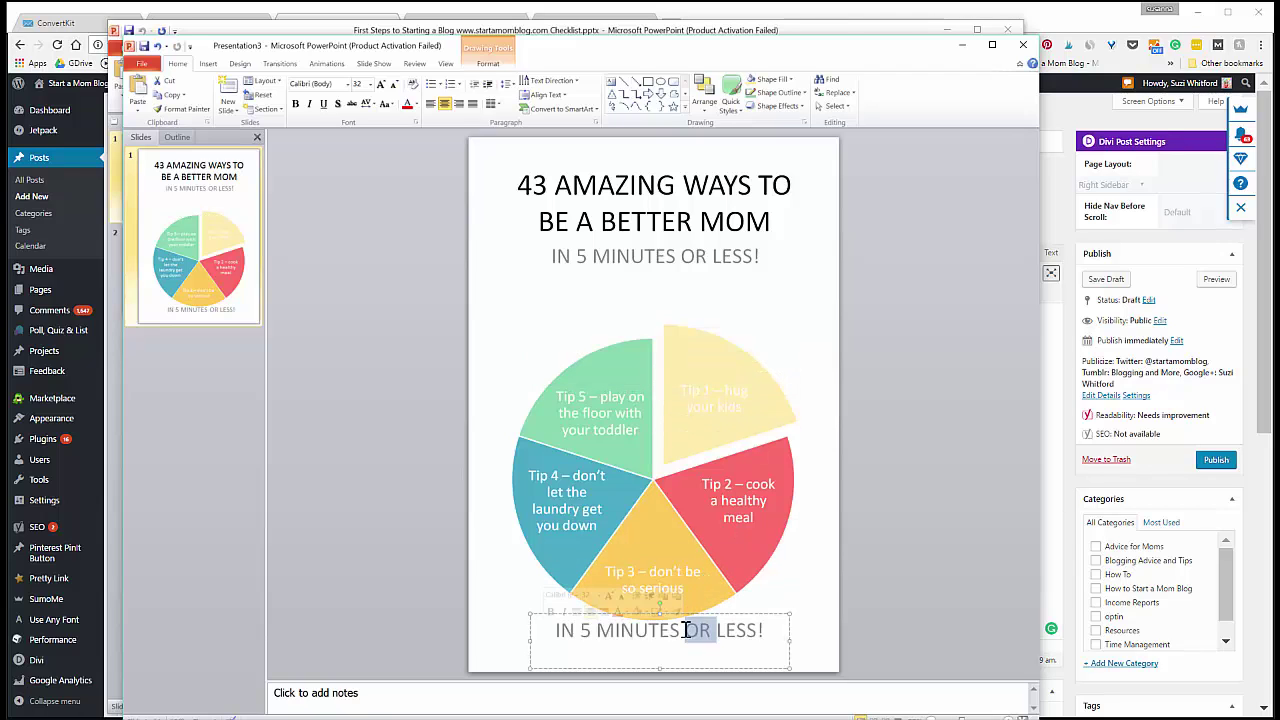
pyautogui.hotkey('ctrl', 'a')
pyautogui.write('startam')
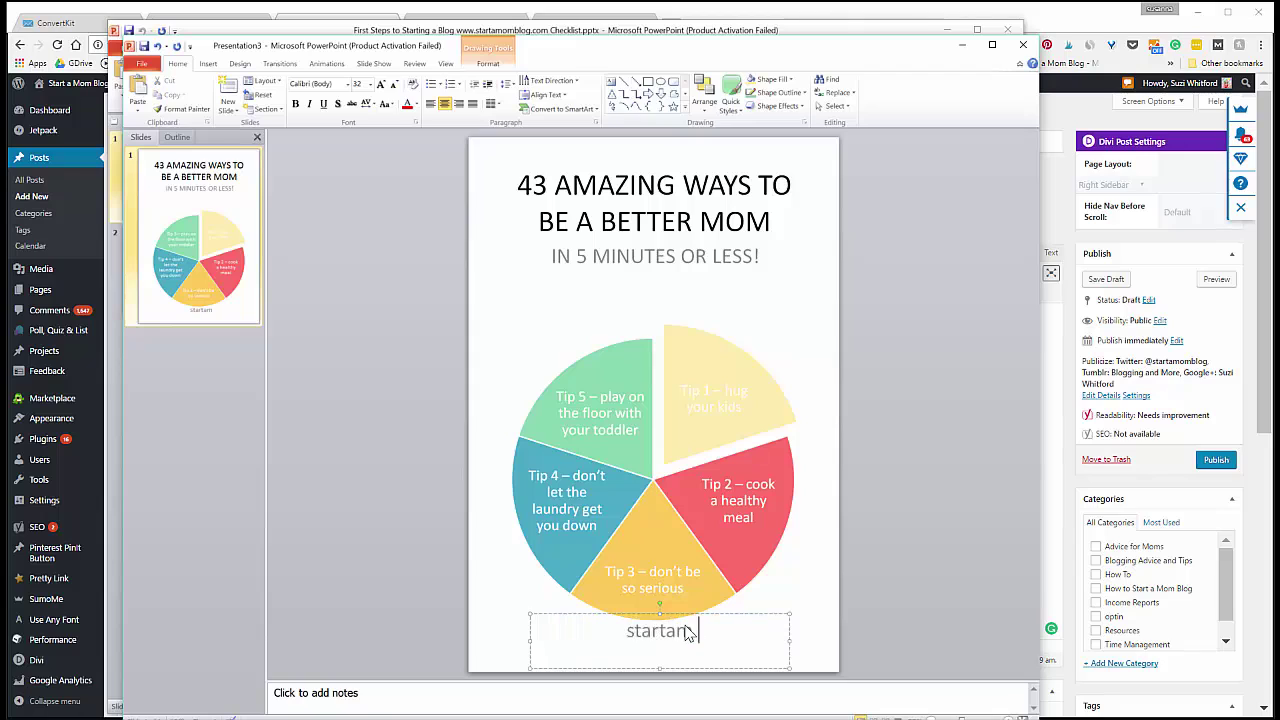
pyautogui.write('omblog.com')
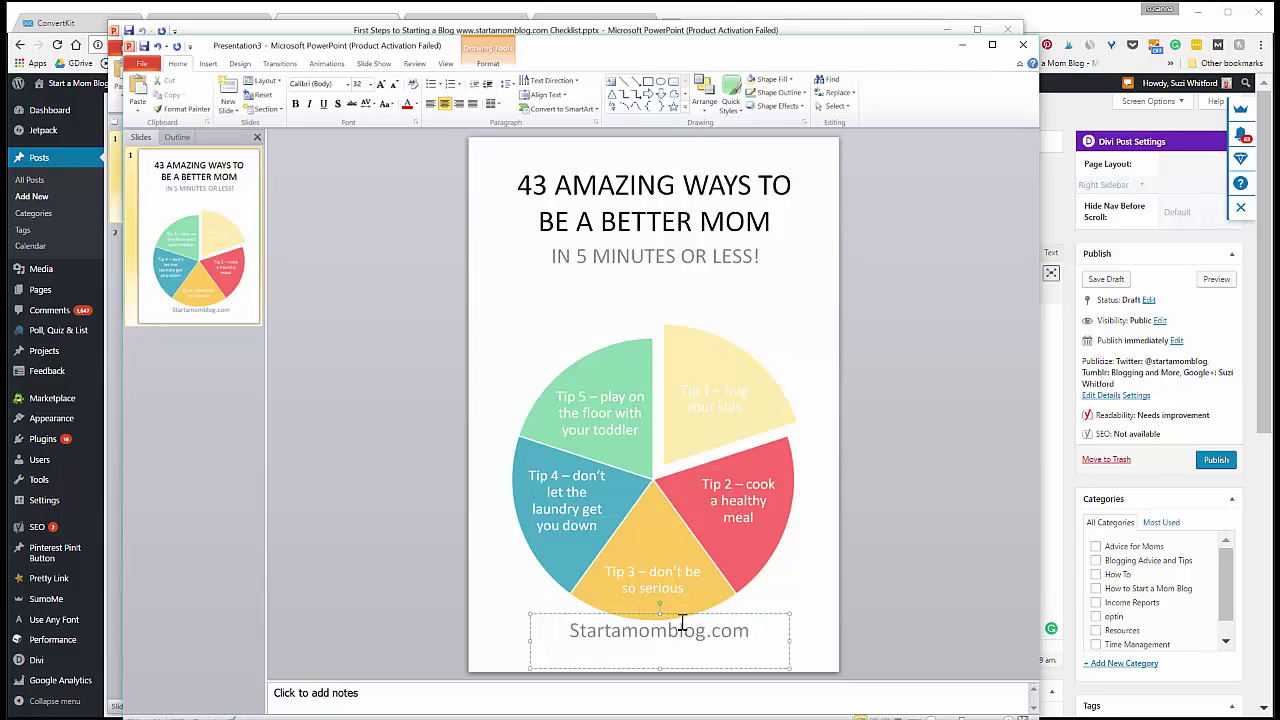
pyautogui.moveTo(660, 612); pyautogui.dragTo(660, 636)
pyautogui.click(415, 570)
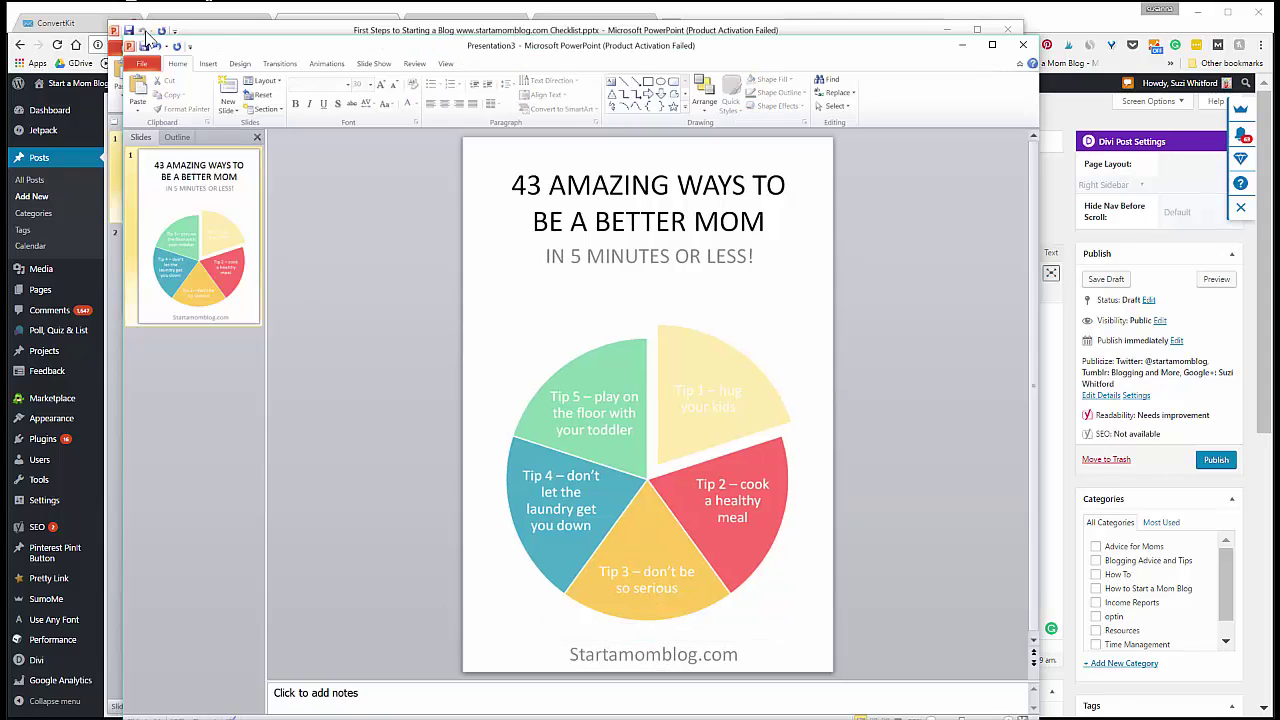
# - Save the presentation as '43 AMAZING WAYS TO BE A BETTER MOM.pptx' in the Blogging folder
pyautogui.click(145, 64)
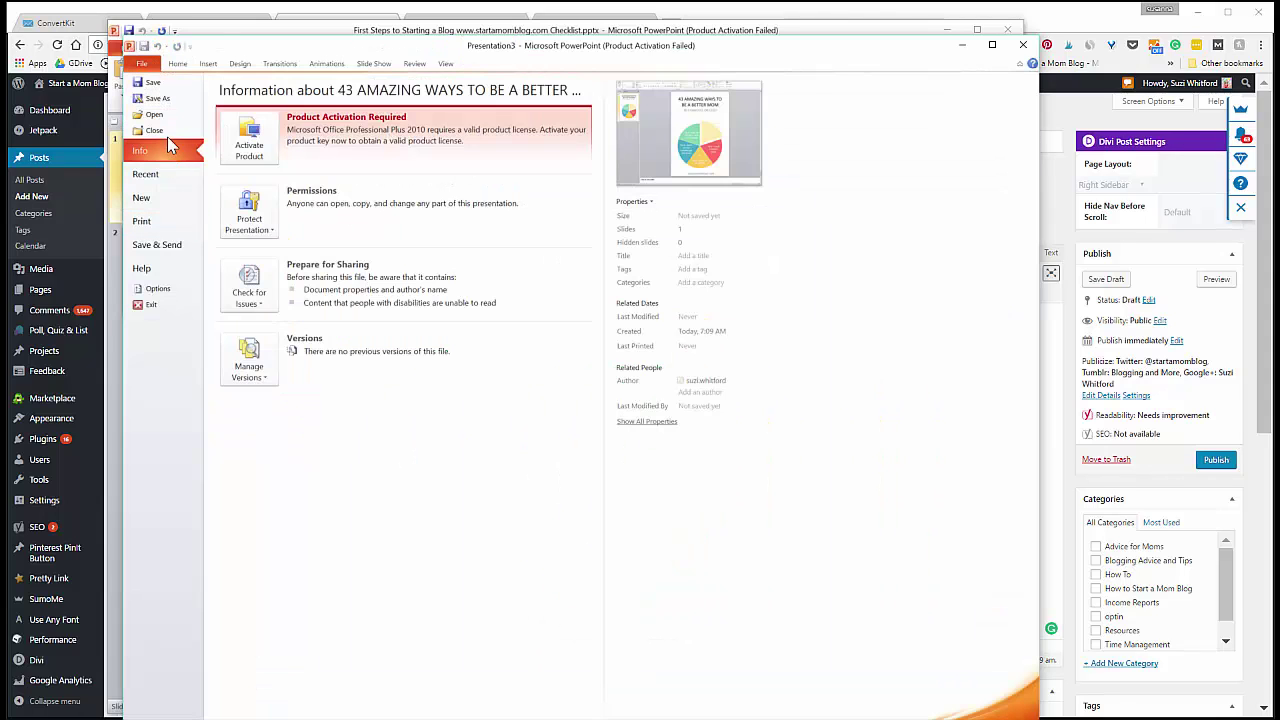
pyautogui.click(157, 98)
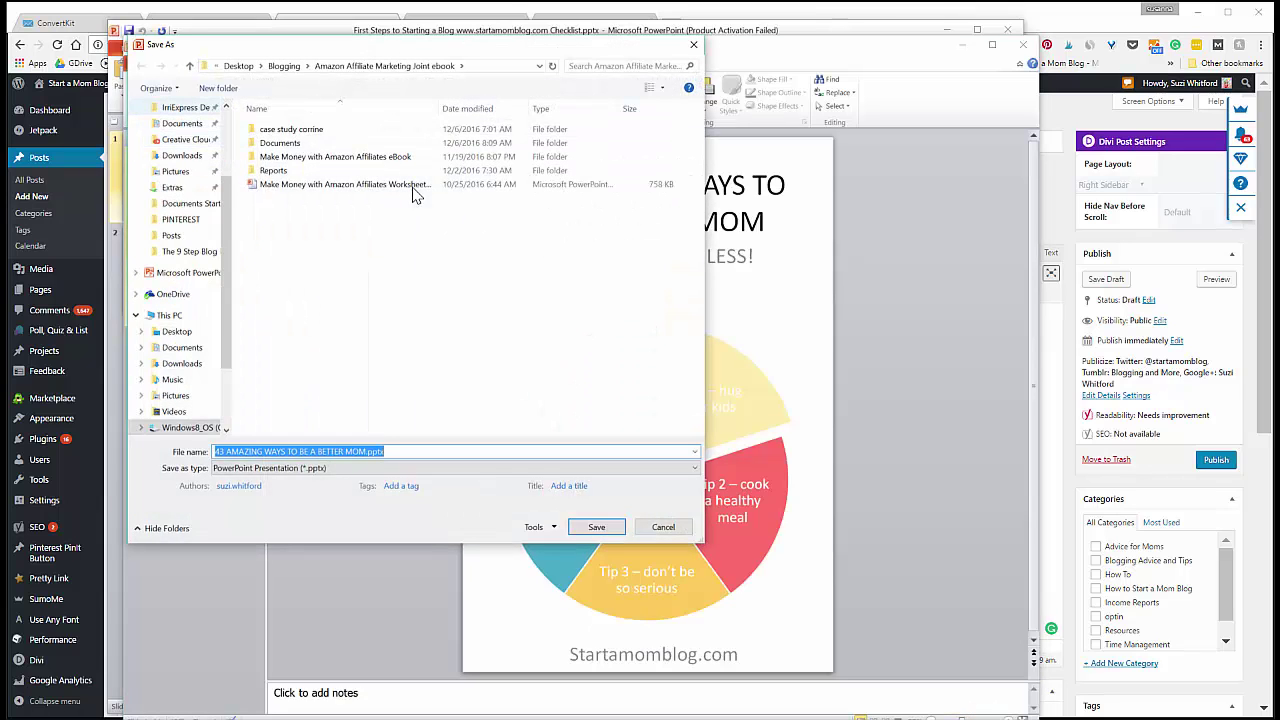
pyautogui.scroll(3, 205, 145)
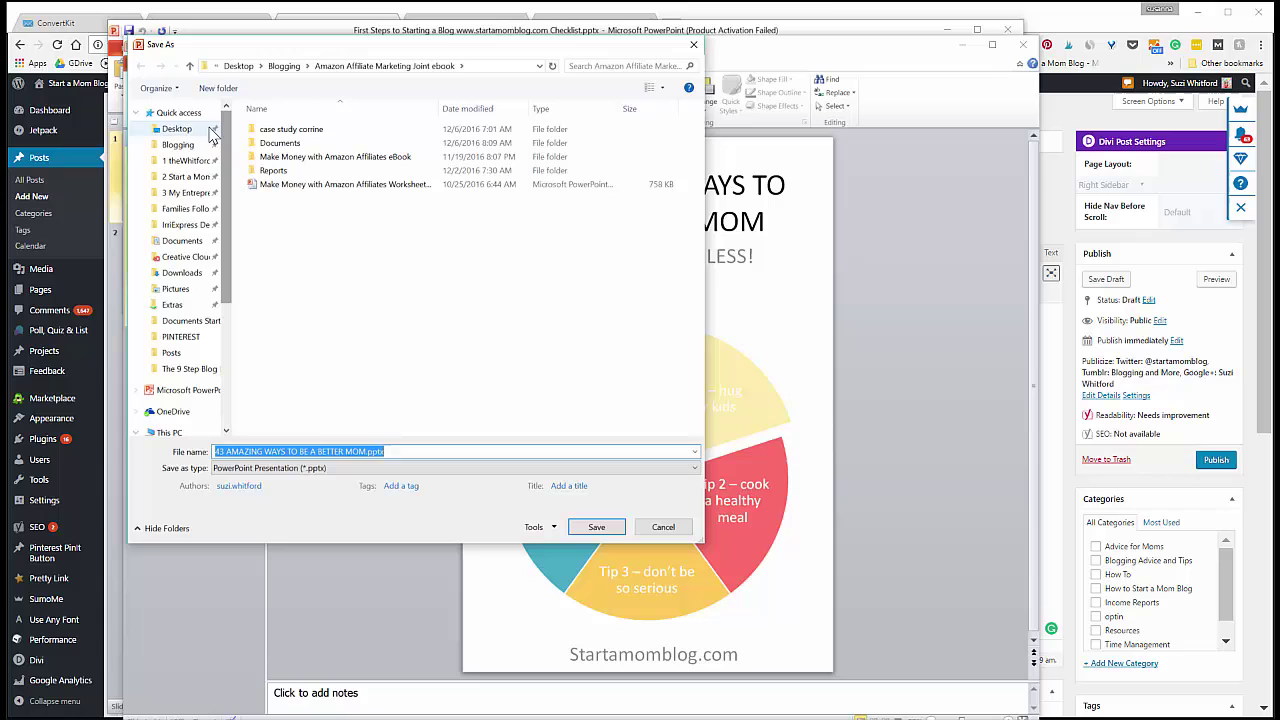
pyautogui.click(179, 144)
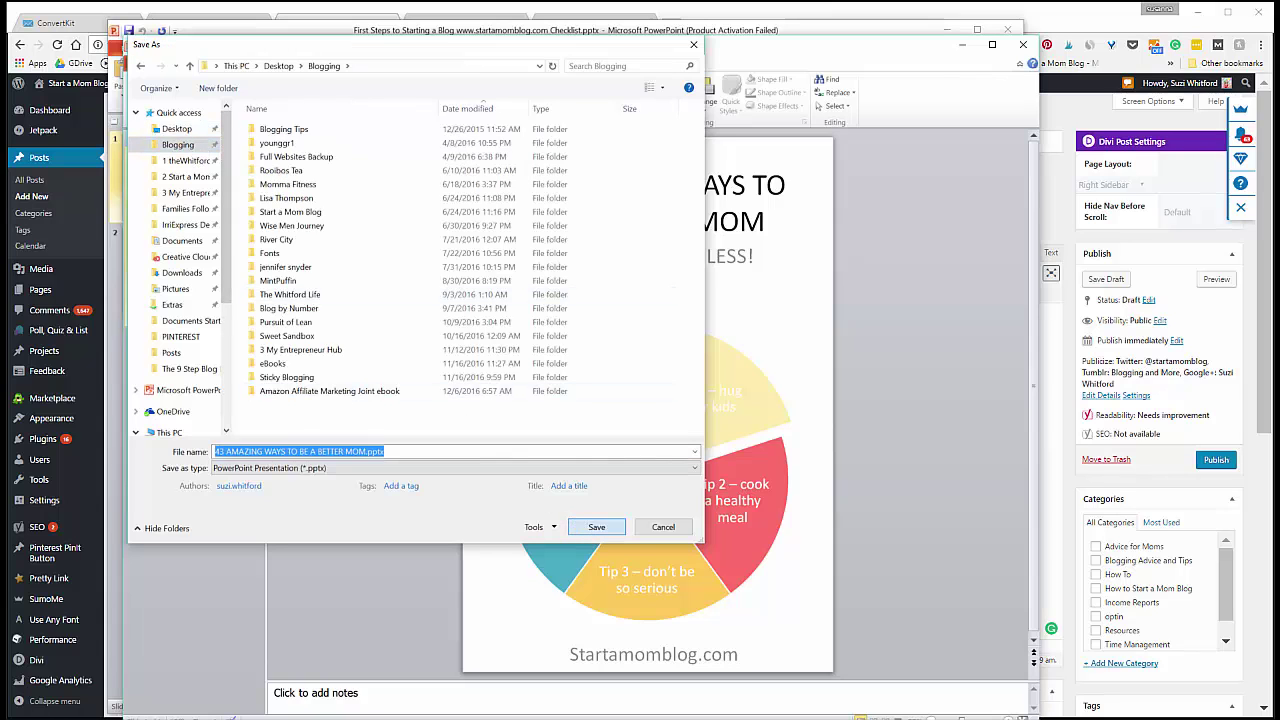
pyautogui.click(590, 525)
# - Save another copy of the opt-in as a PDF in the same folder
pyautogui.click(152, 70)
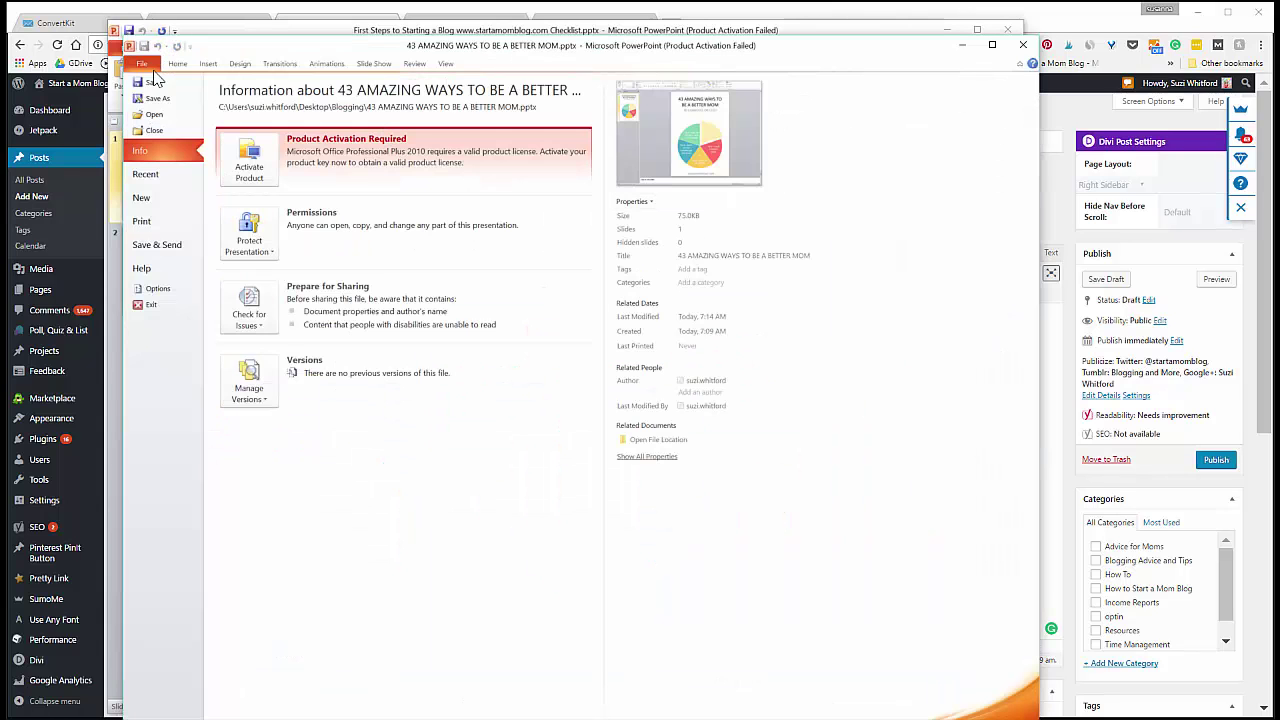
pyautogui.click(172, 100)
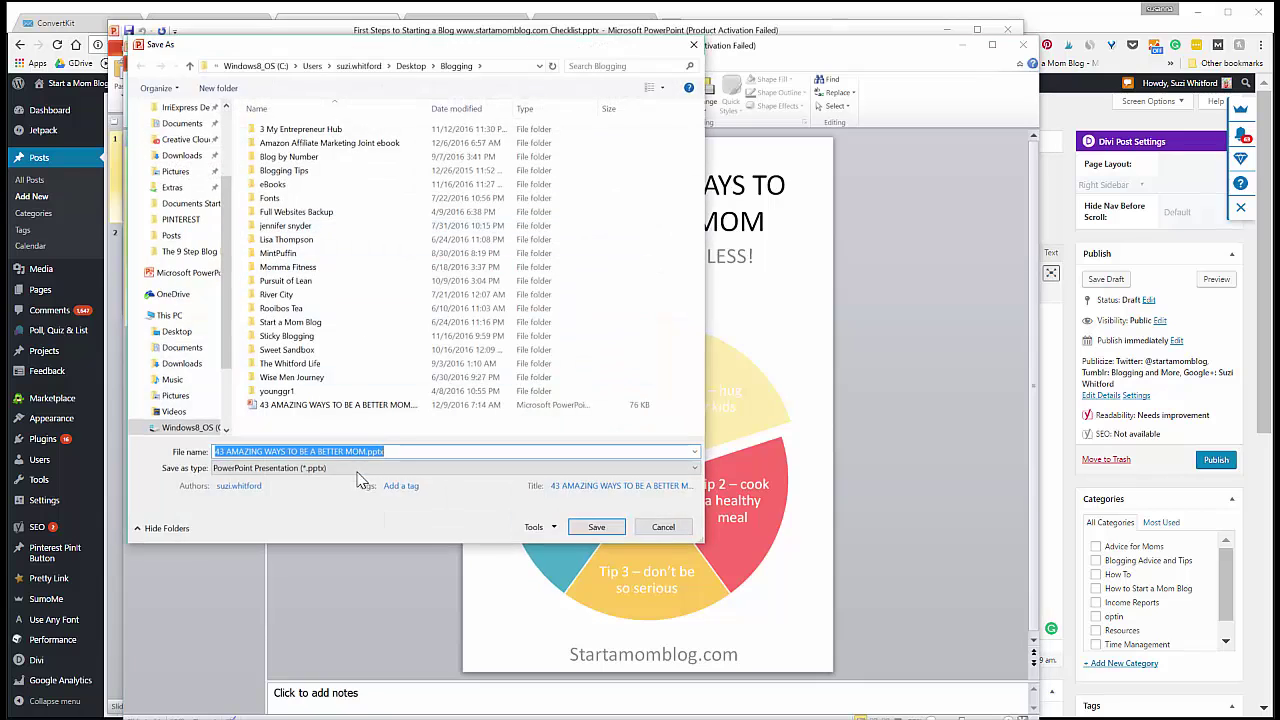
pyautogui.click(348, 470)
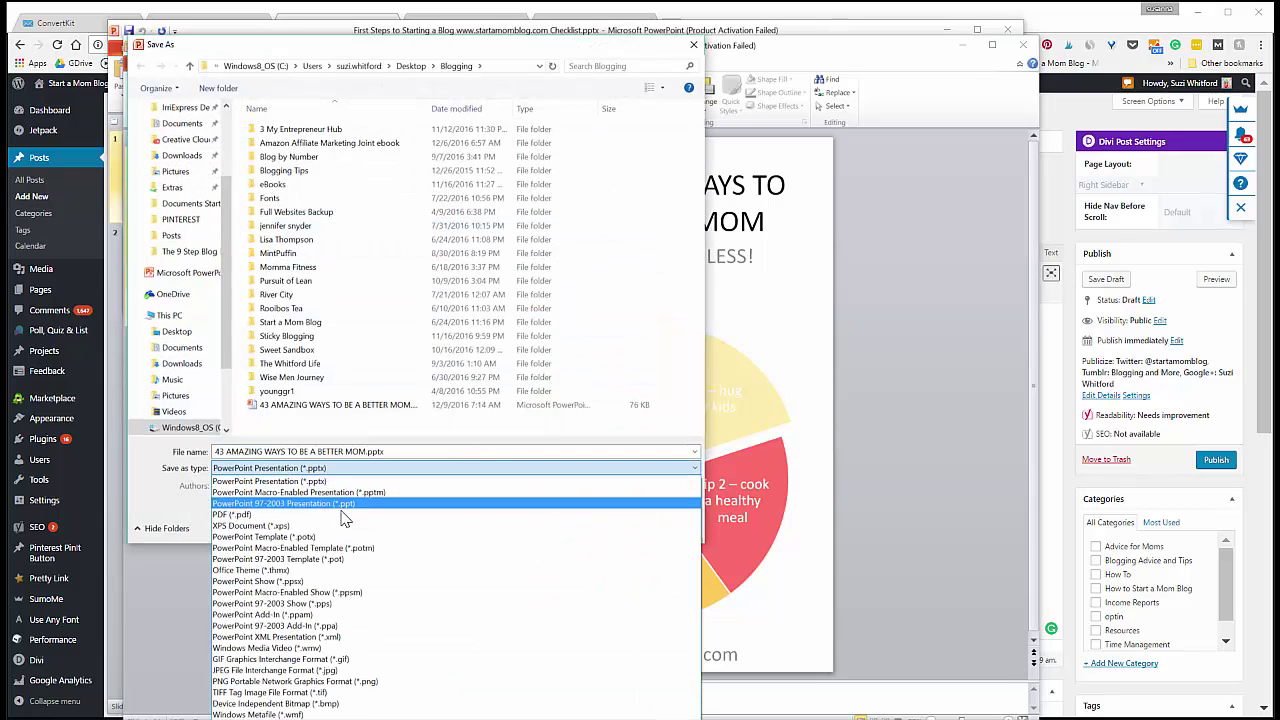
pyautogui.click(350, 514)
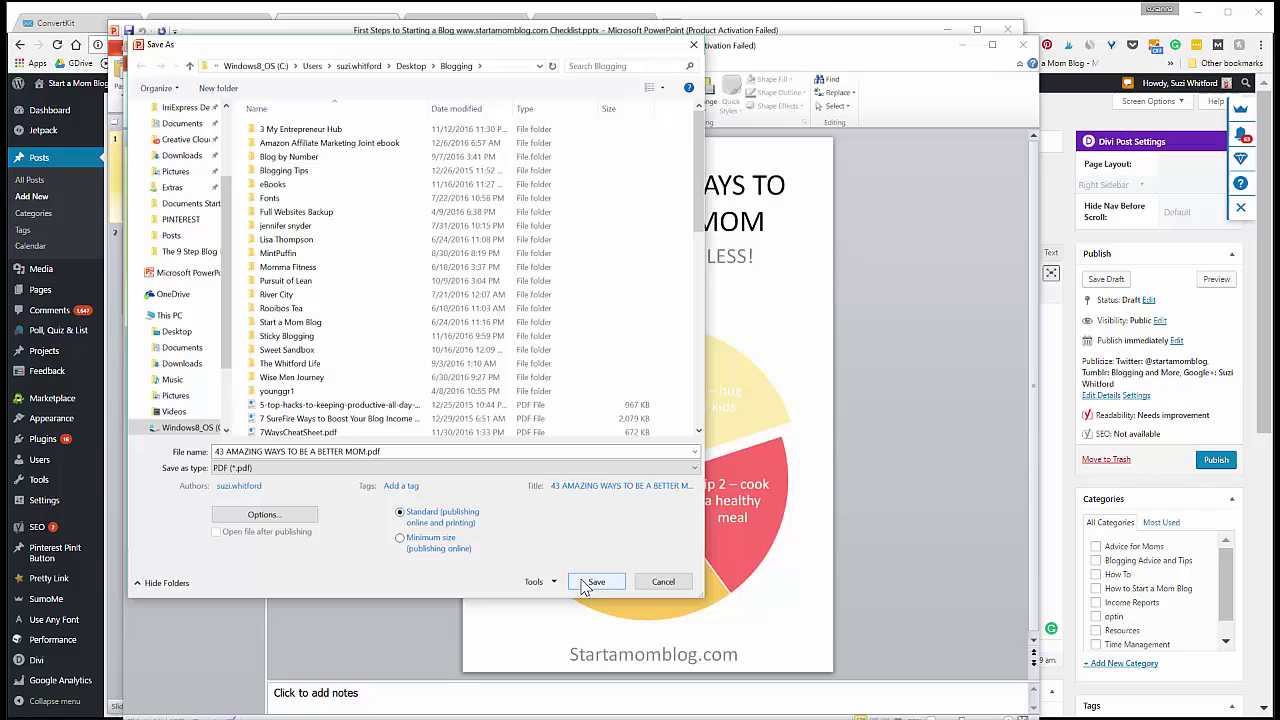
pyautogui.click(594, 582)
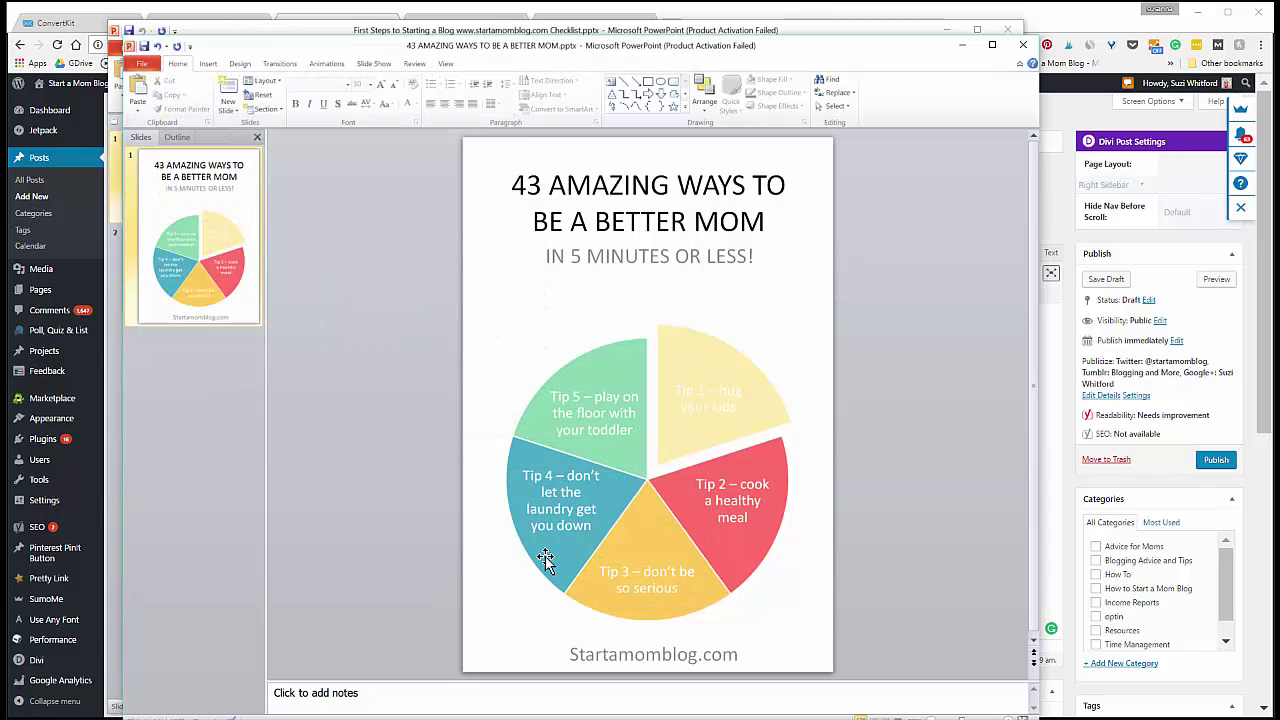
# - Add a new slide with the Blank layout after the opt-in slide
pyautogui.click(228, 106)
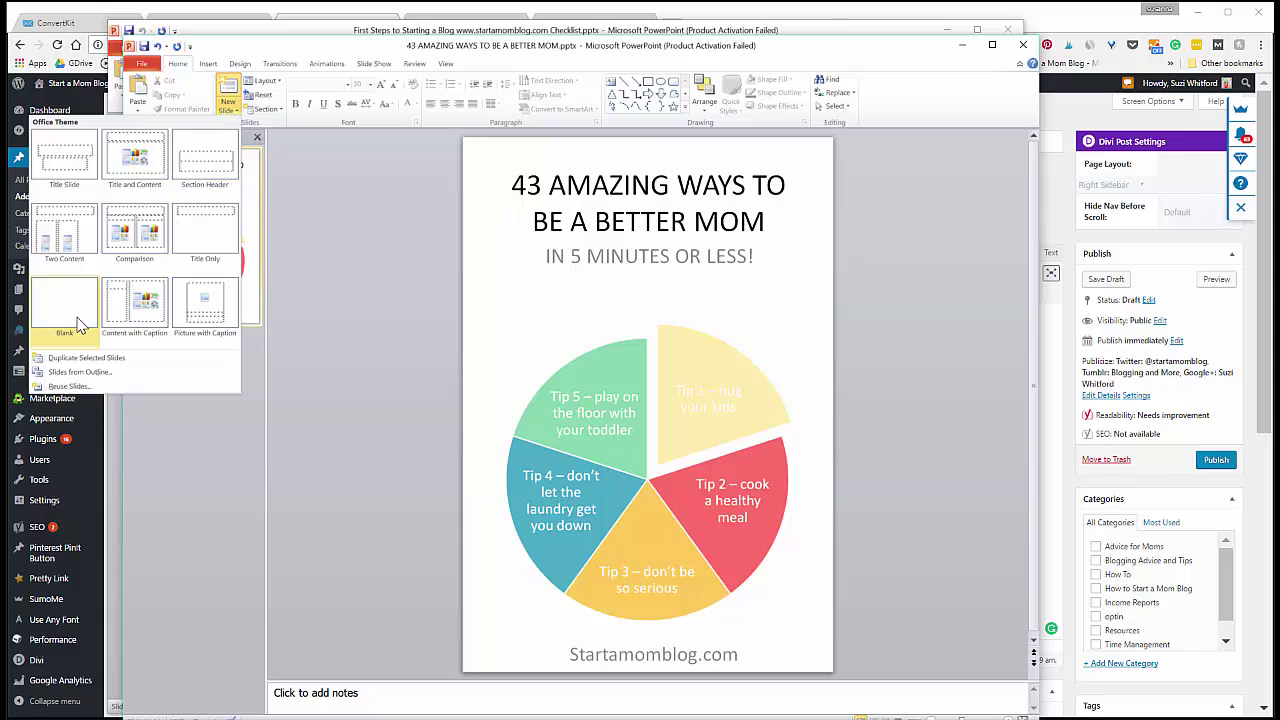
pyautogui.click(66, 305)
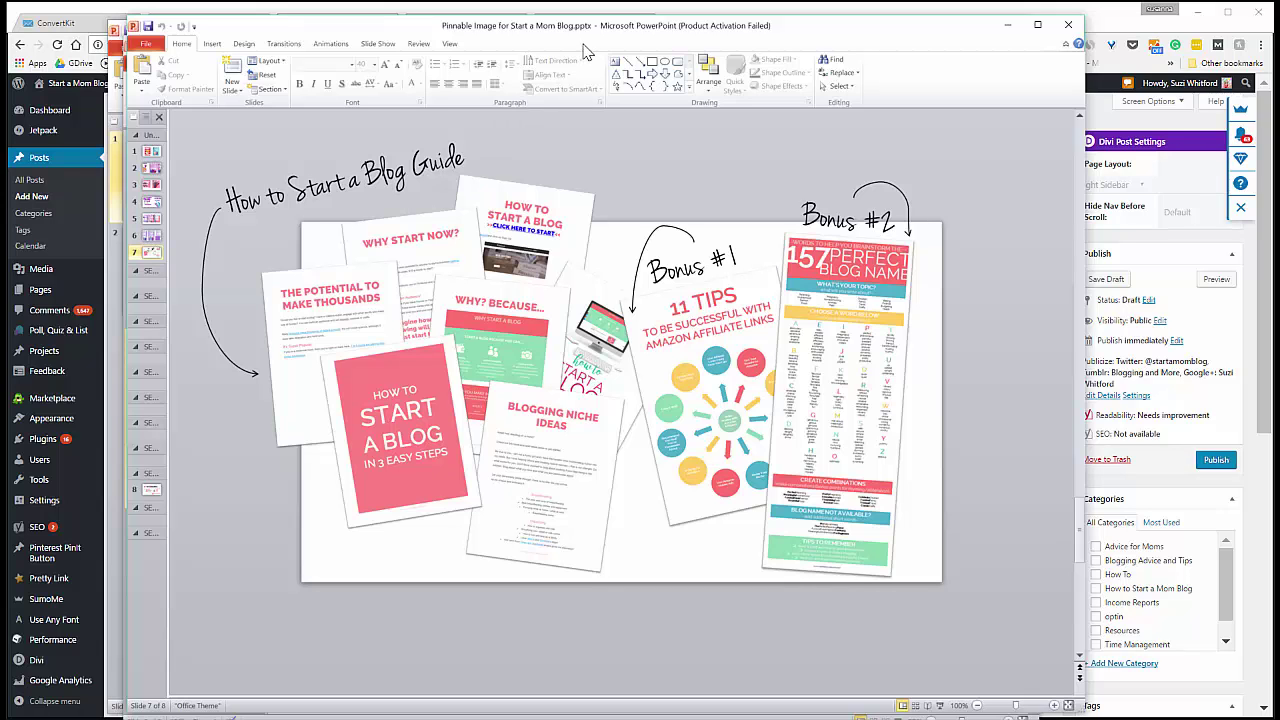
# - Copy all of slide 1's content onto the blank slide 2
pyautogui.moveTo(578, 45); pyautogui.dragTo(578, 719)
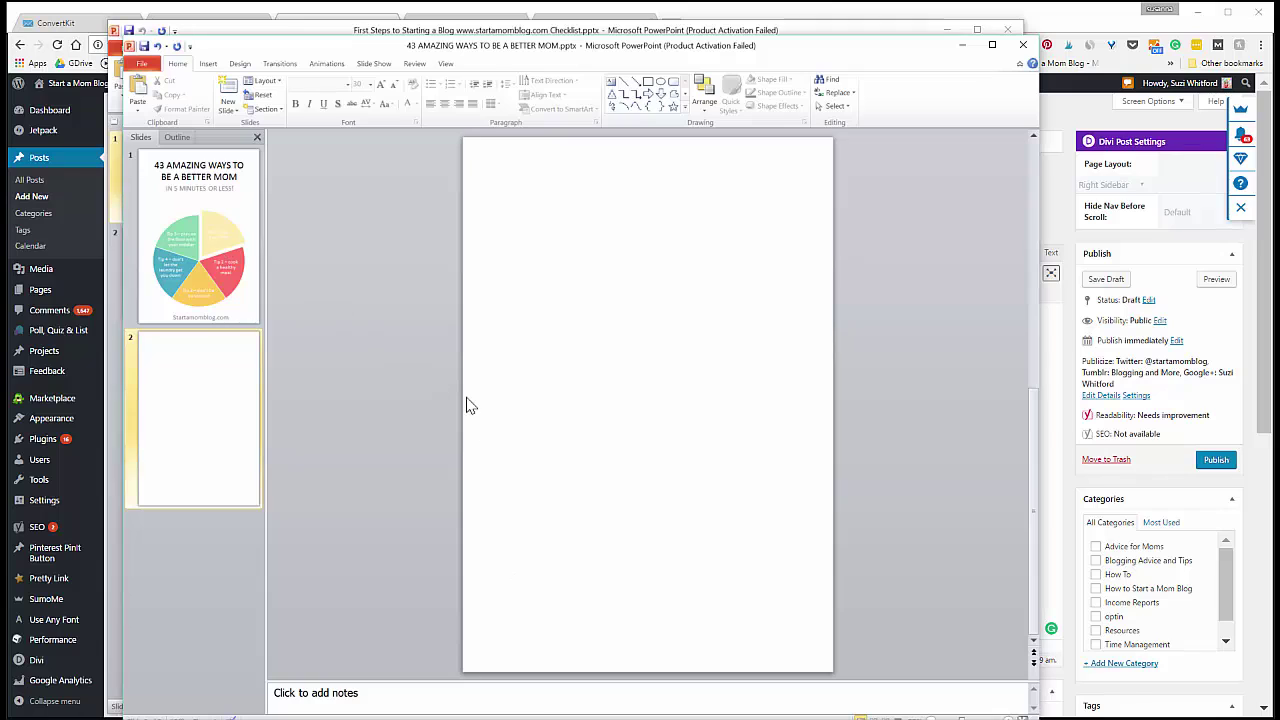
pyautogui.click(234, 224)
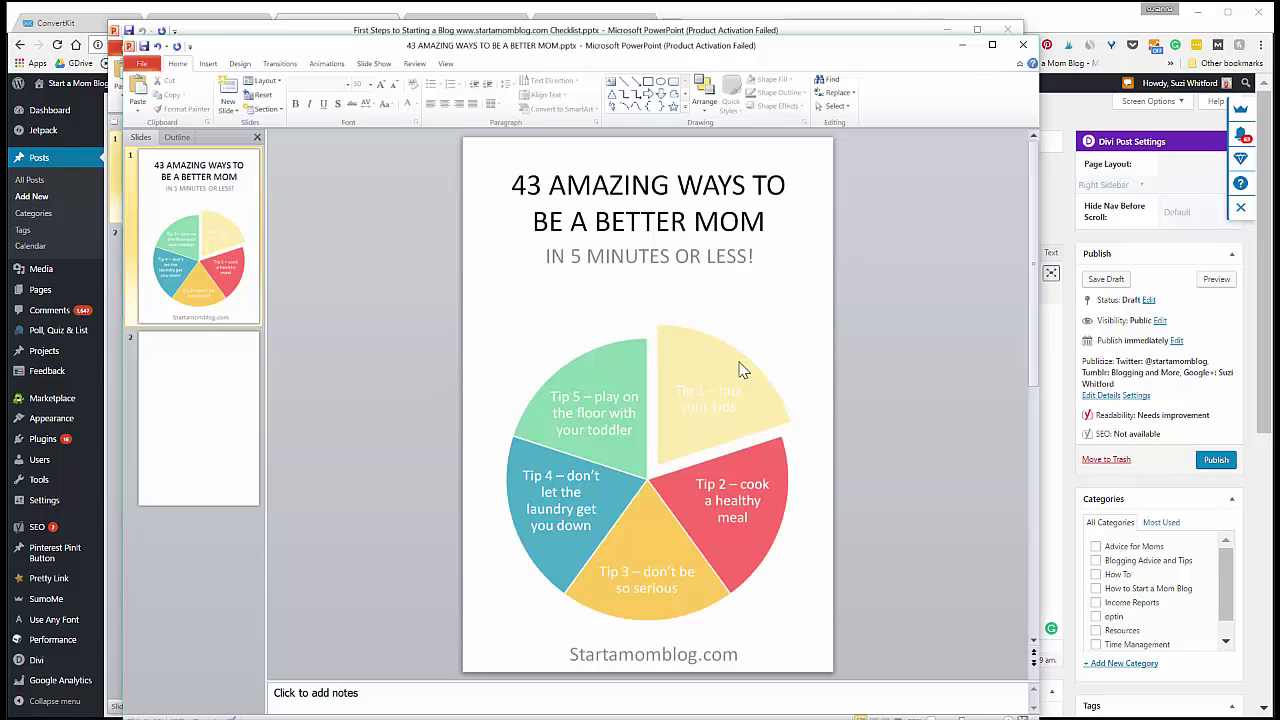
pyautogui.hotkey('ctrl', 'a')
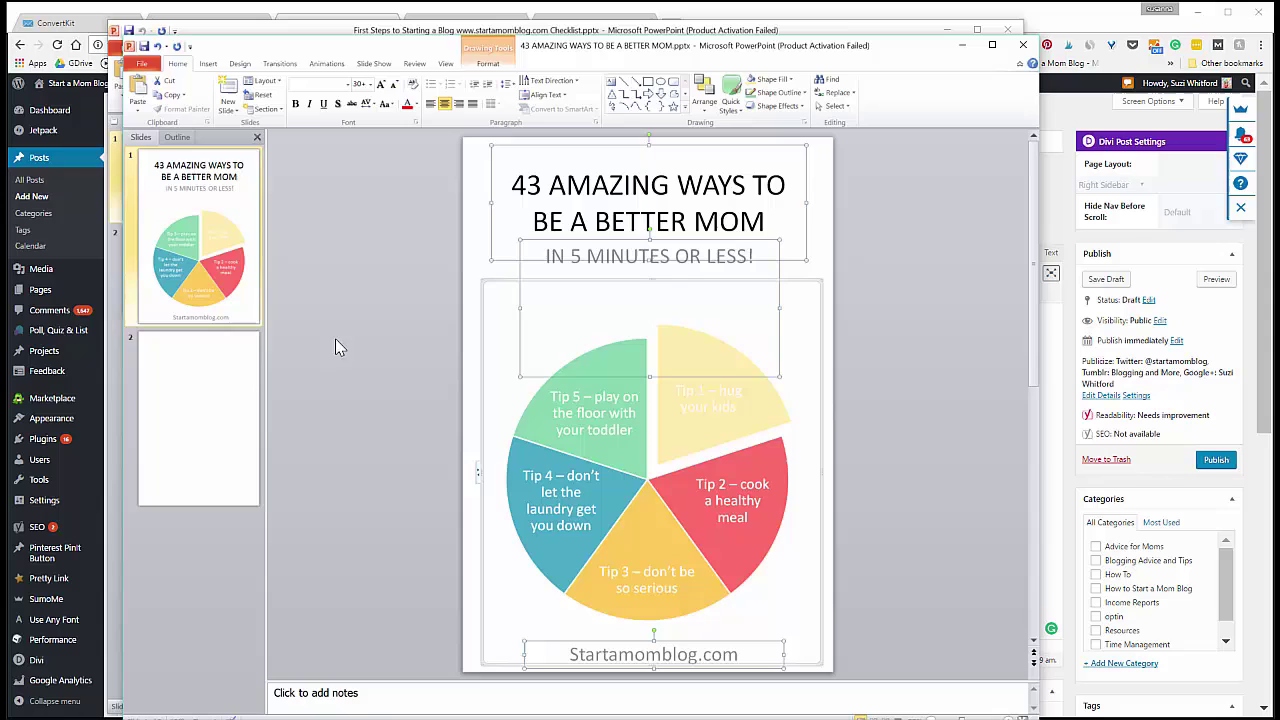
pyautogui.click(243, 395)
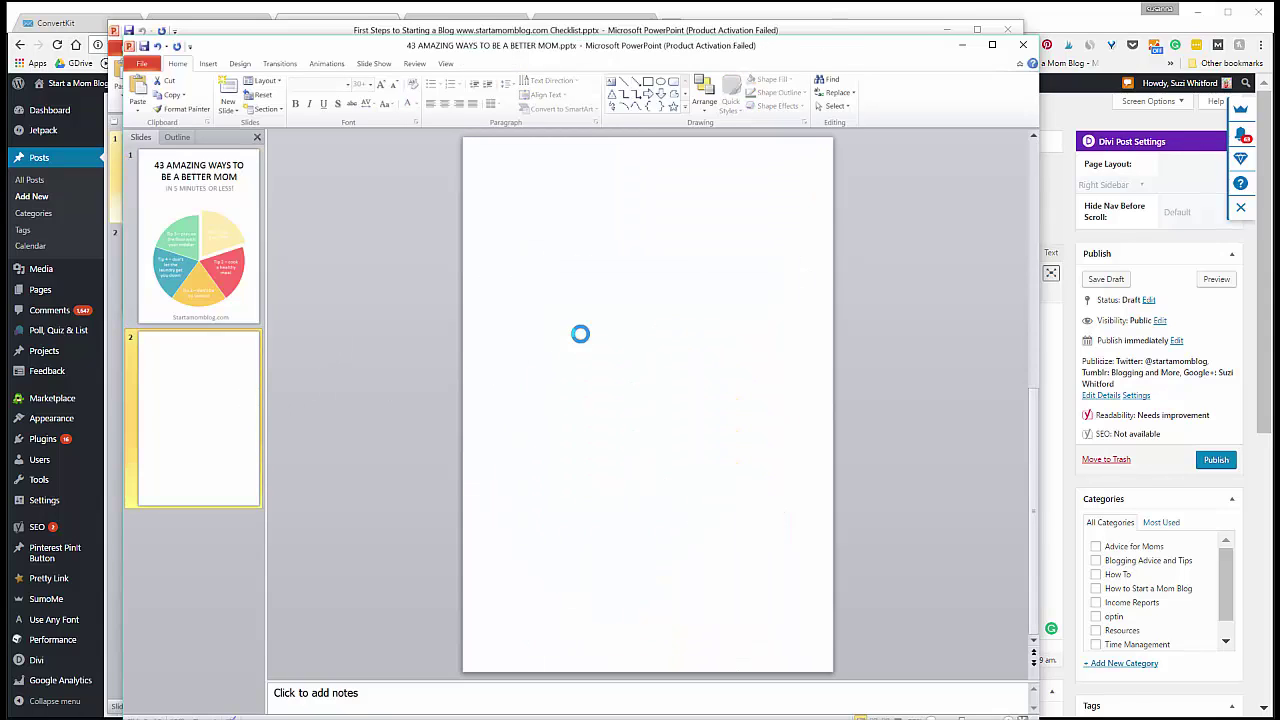
pyautogui.hotkey('ctrl', 'v')
# - Save the opt-in content as a picture named '43 ways' in the Blogging folder
pyautogui.rightClick(503, 376)
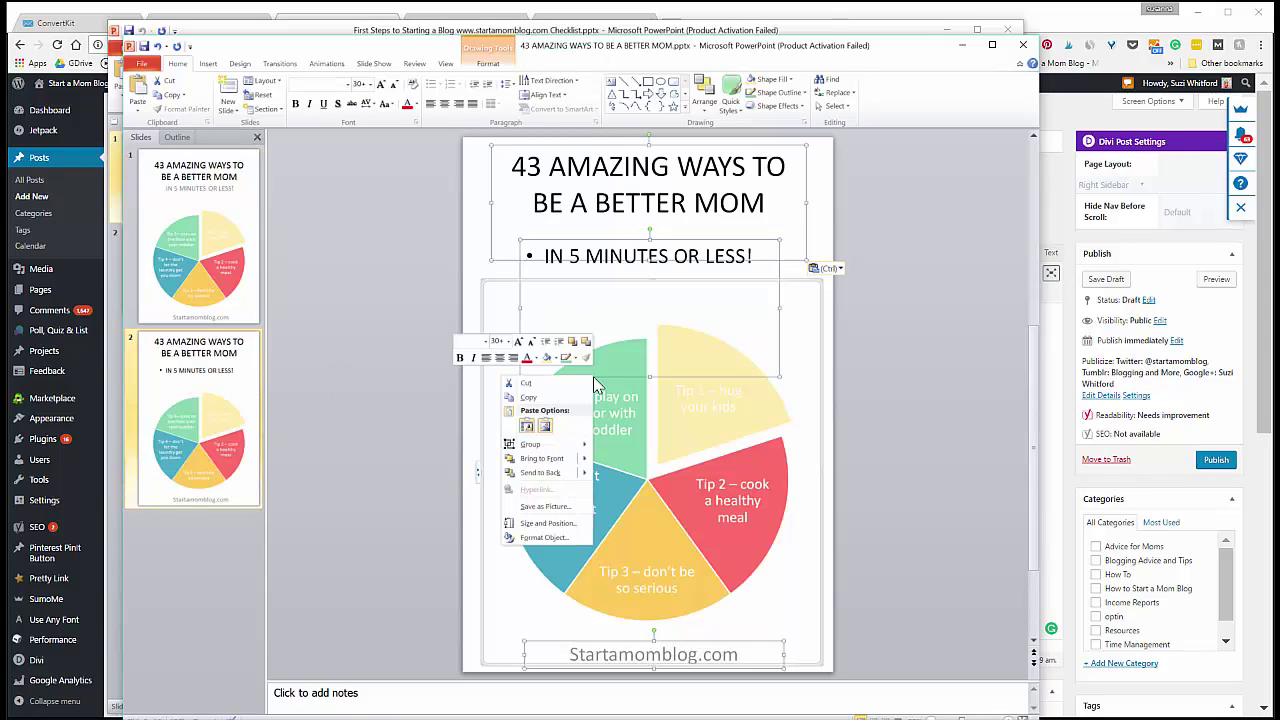
pyautogui.click(565, 508)
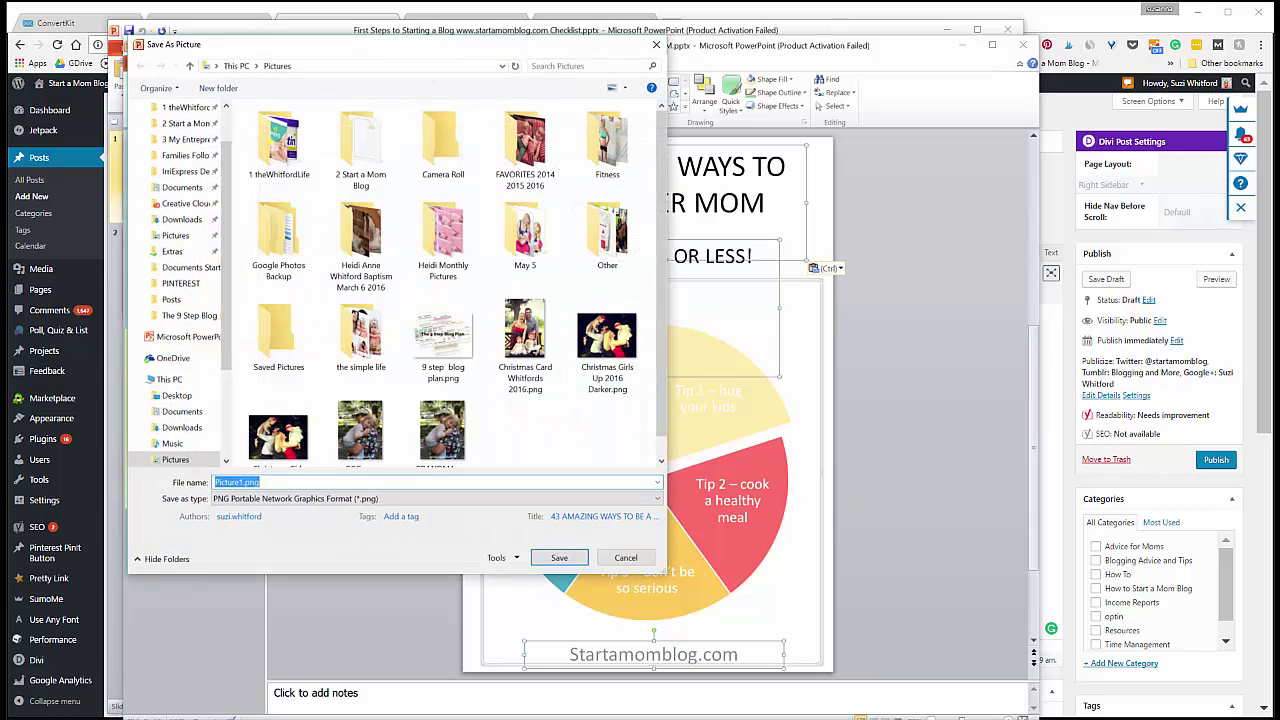
pyautogui.click(626, 557)
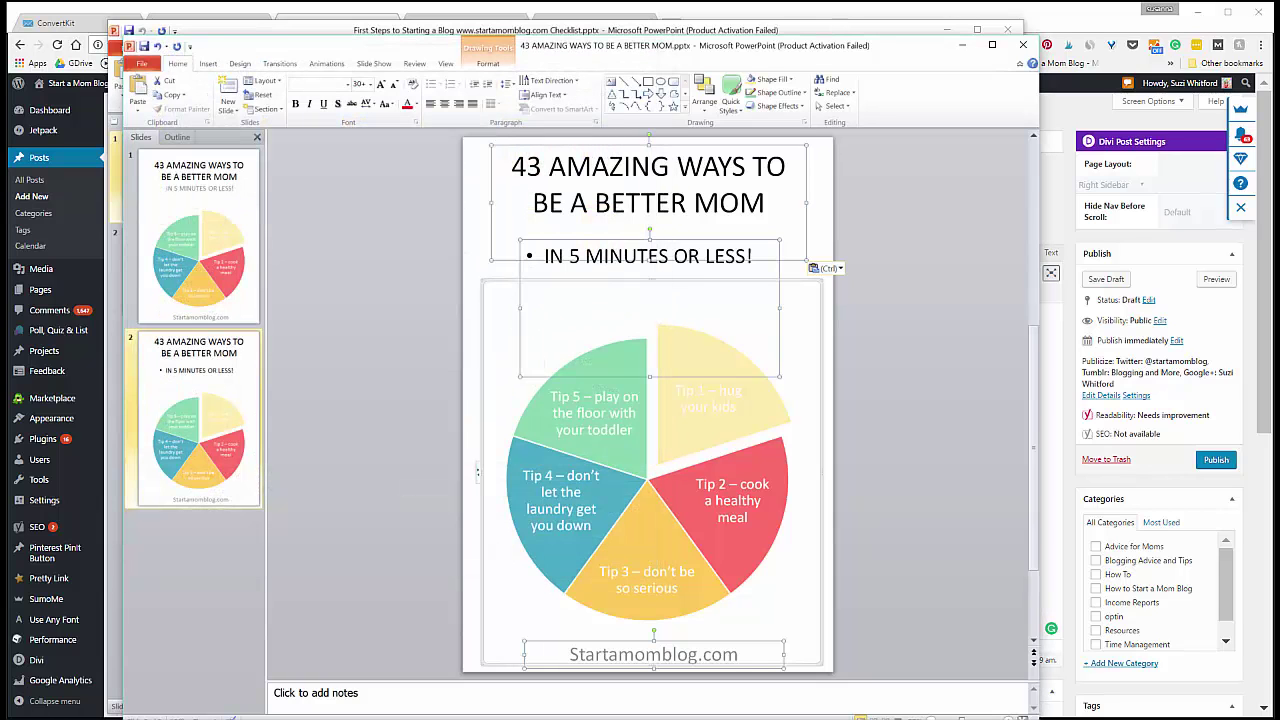
pyautogui.rightClick(498, 403)
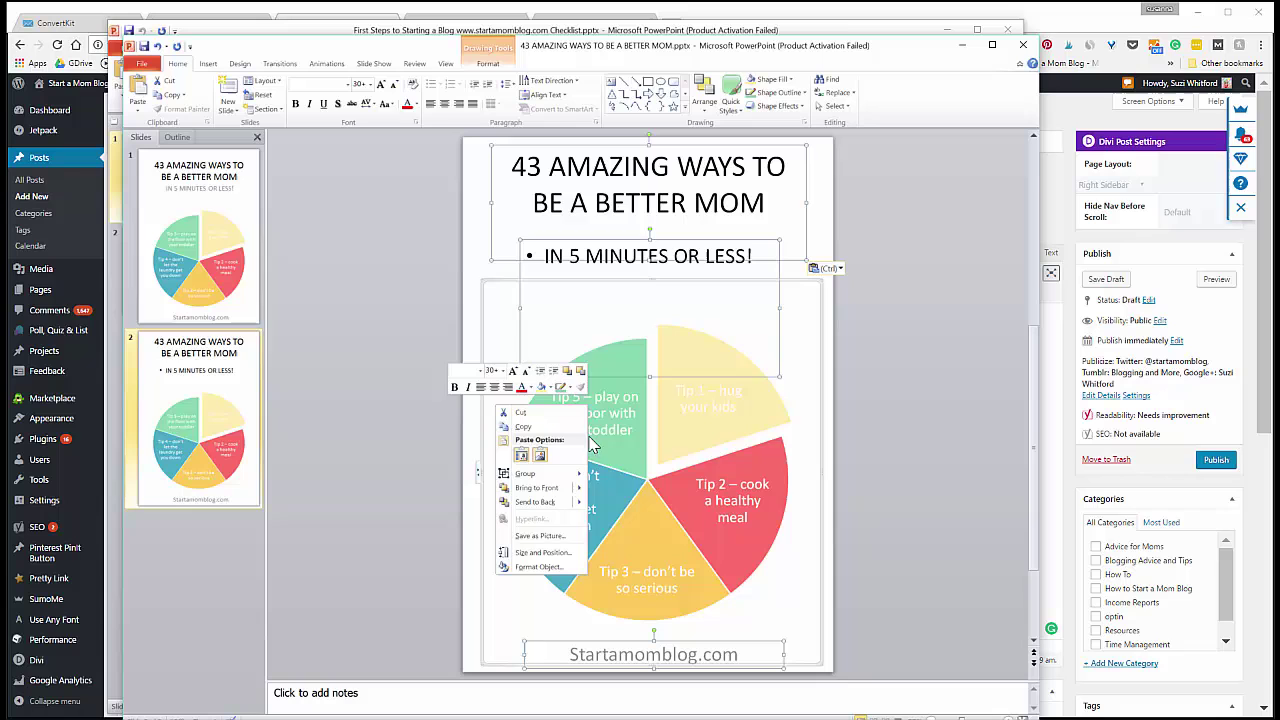
pyautogui.click(540, 535)
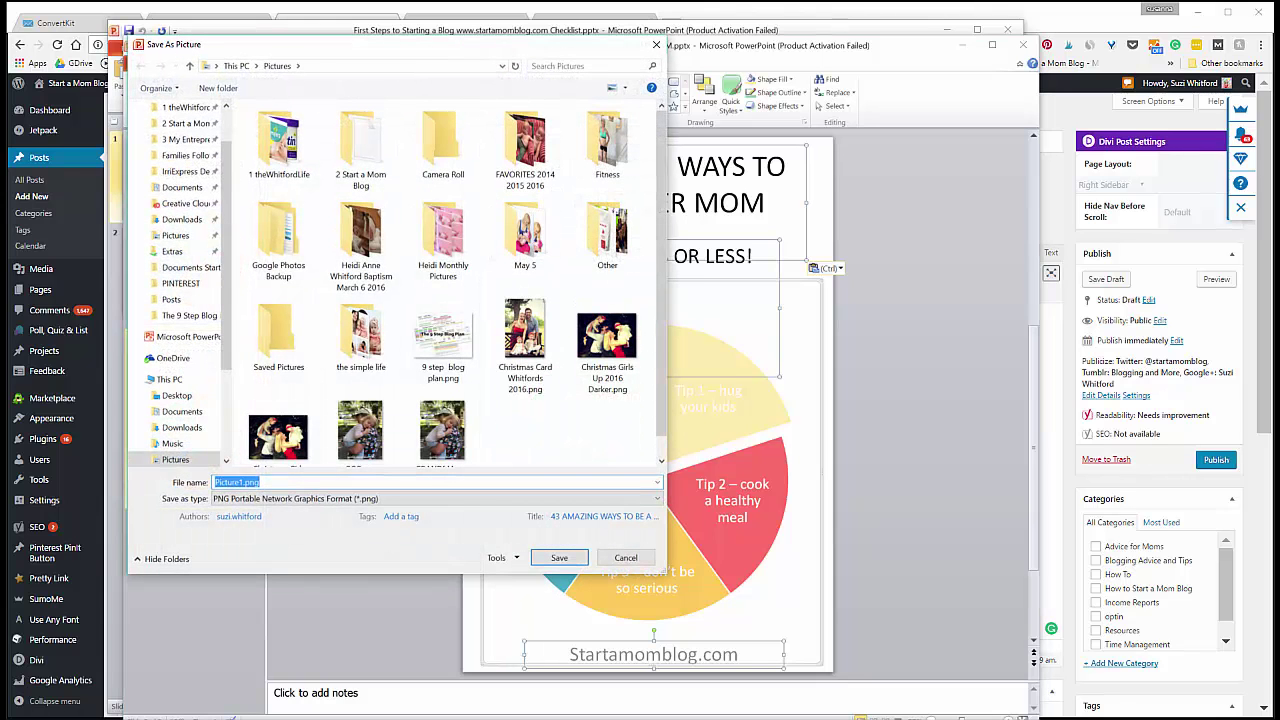
pyautogui.write('43 ways')
pyautogui.scroll(2, 190, 200)
pyautogui.click(178, 144)
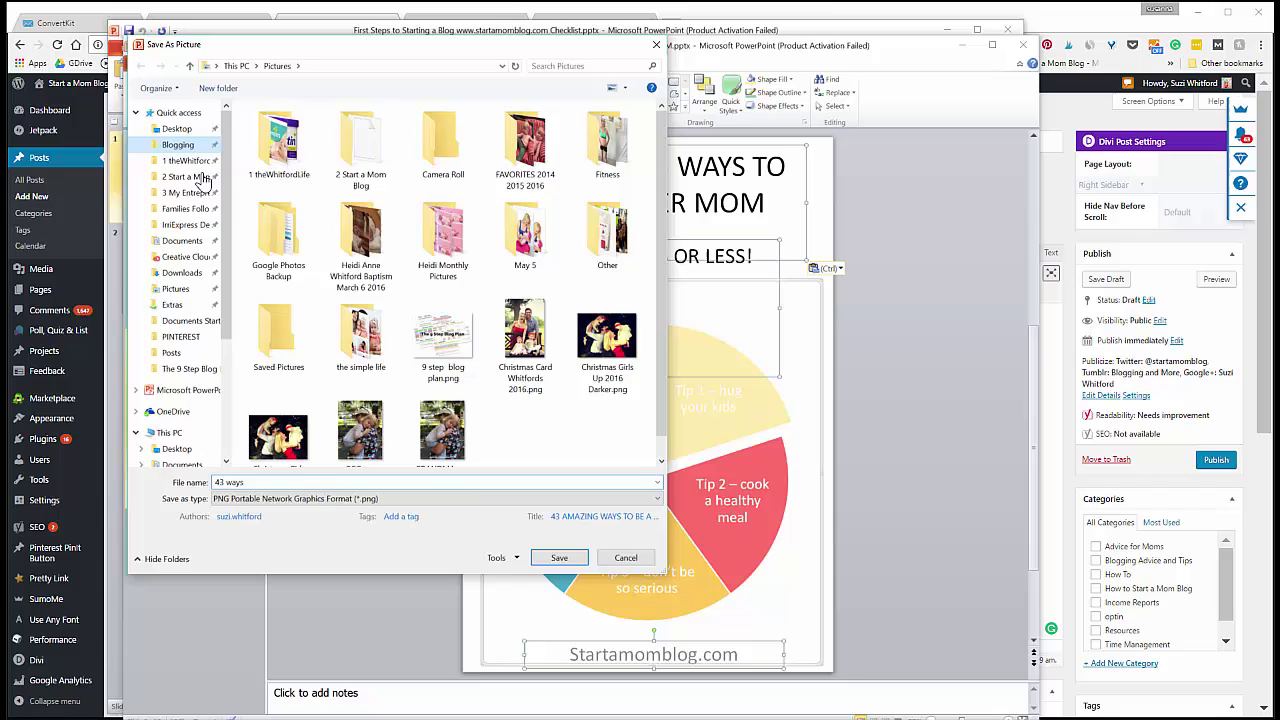
pyautogui.click(558, 558)
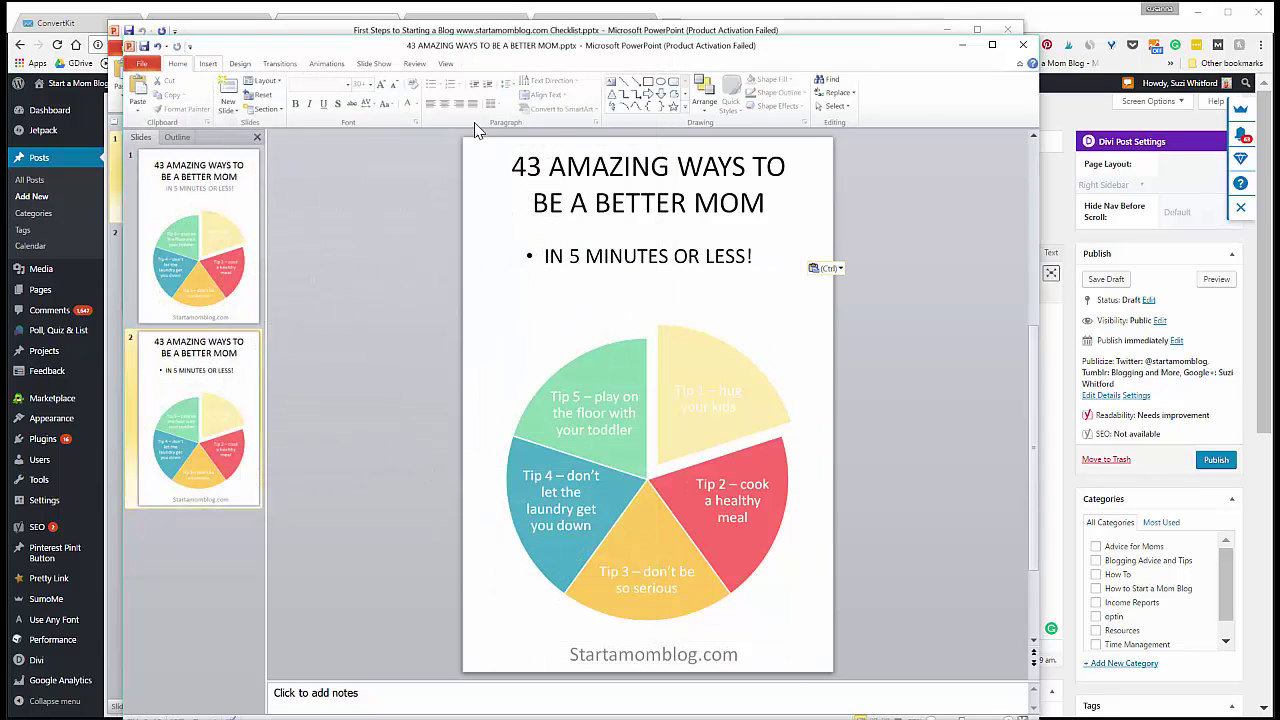
# - Insert the 43 ways.png picture from the Blogging folder onto slide 2
pyautogui.click(208, 63)
pyautogui.click(166, 92)
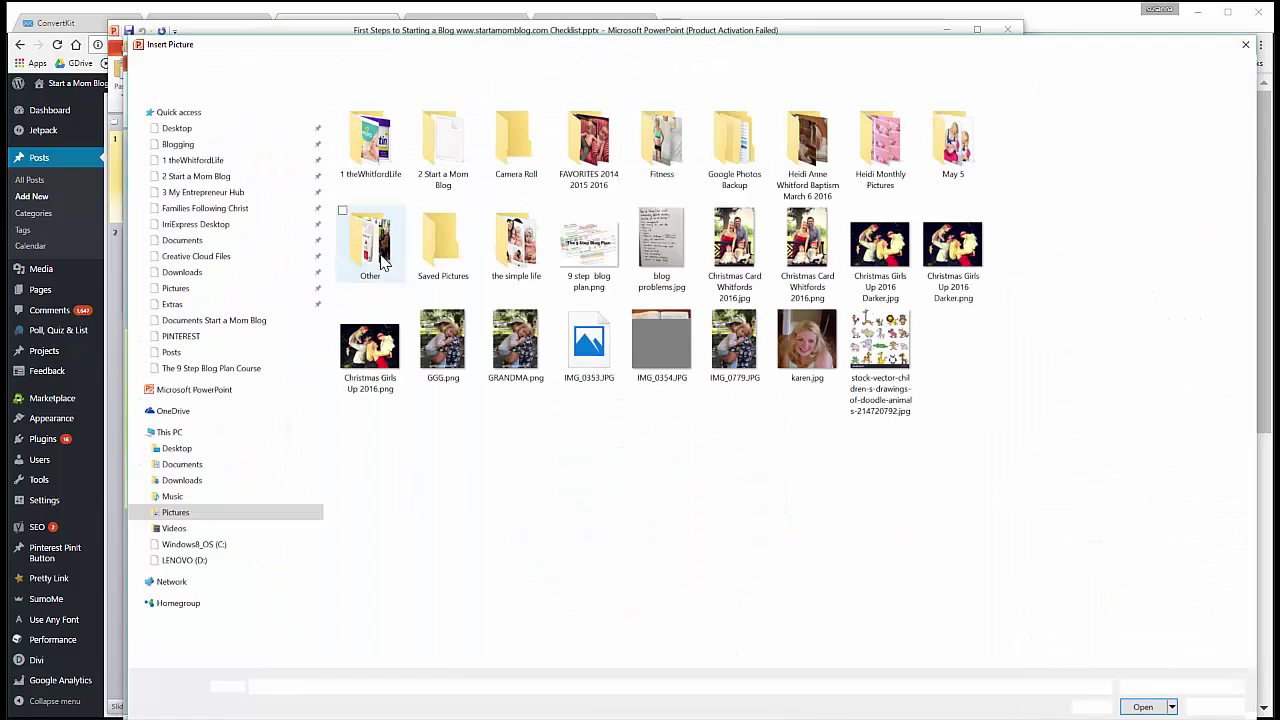
pyautogui.click(205, 150)
pyautogui.click(400, 416)
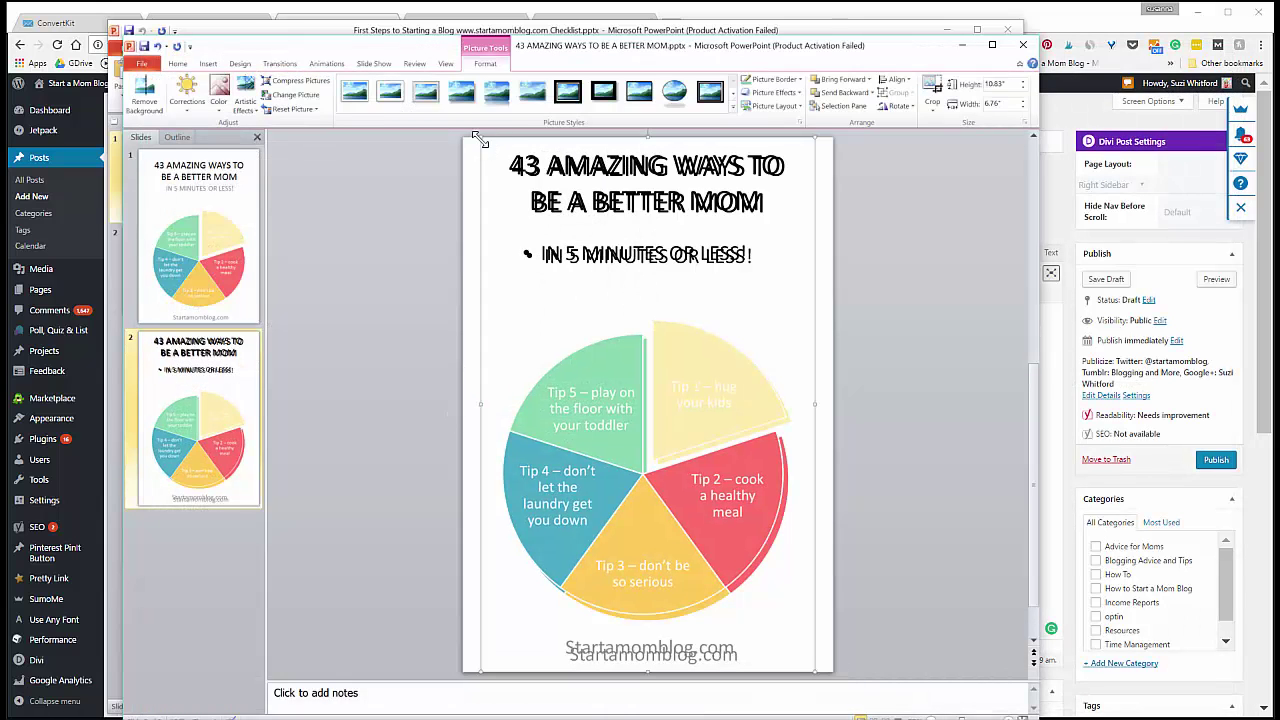
pyautogui.moveTo(491, 166); pyautogui.dragTo(704, 336)
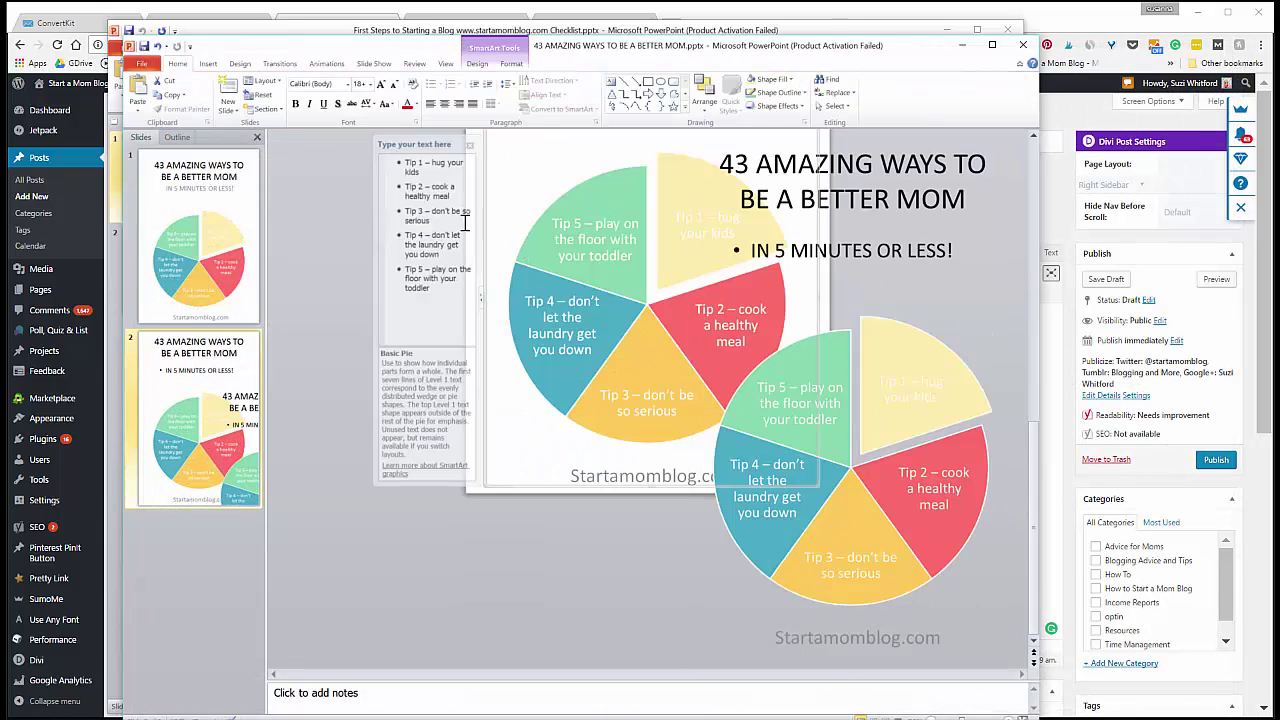
# - Delete the original title, pie and text objects, leaving only the picture
pyautogui.scroll(1, 716, 462)
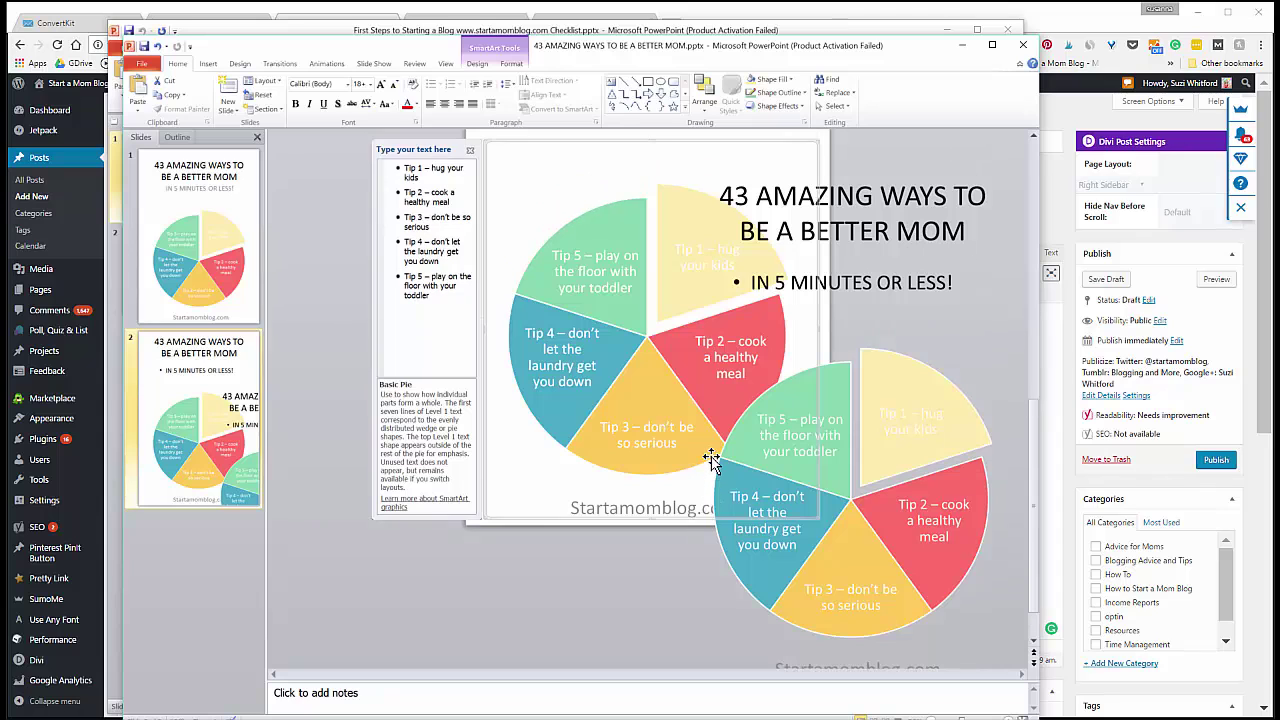
pyautogui.scroll(4, 716, 462)
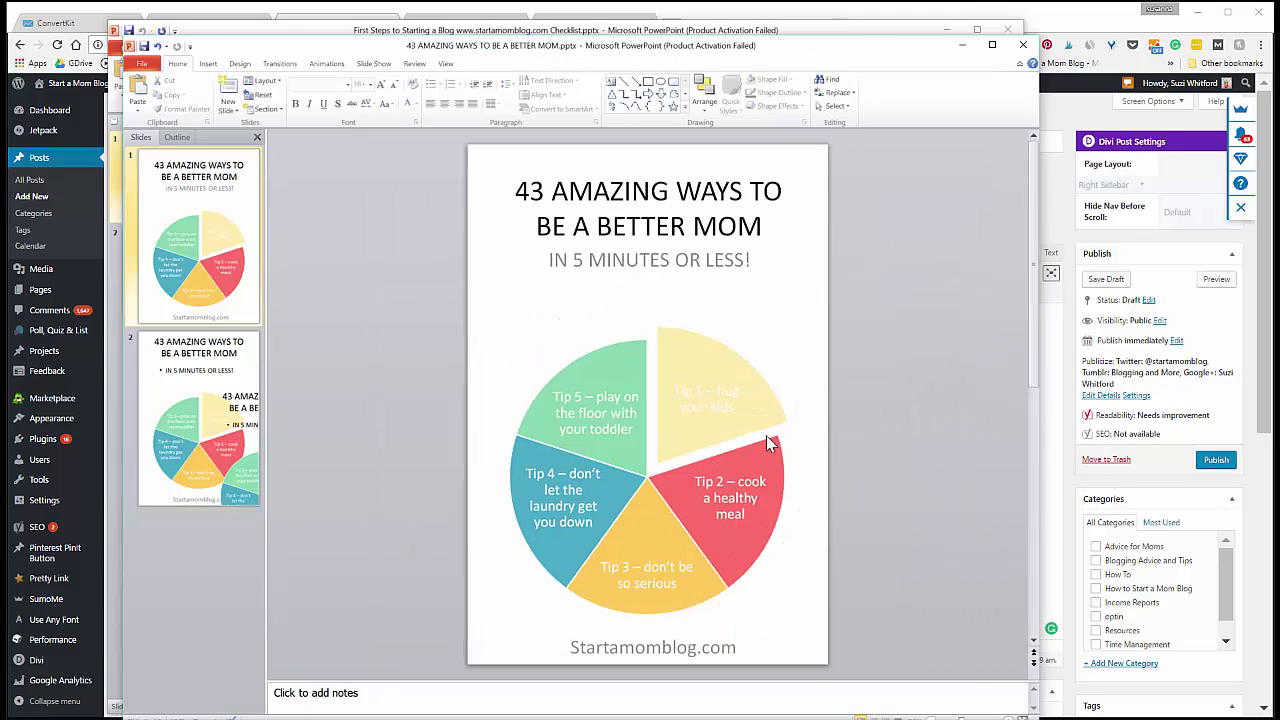
pyautogui.click(778, 365)
pyautogui.moveTo(805, 345); pyautogui.dragTo(937, 304)
pyautogui.moveTo(412, 140); pyautogui.dragTo(580, 492)
pyautogui.press('Delete')
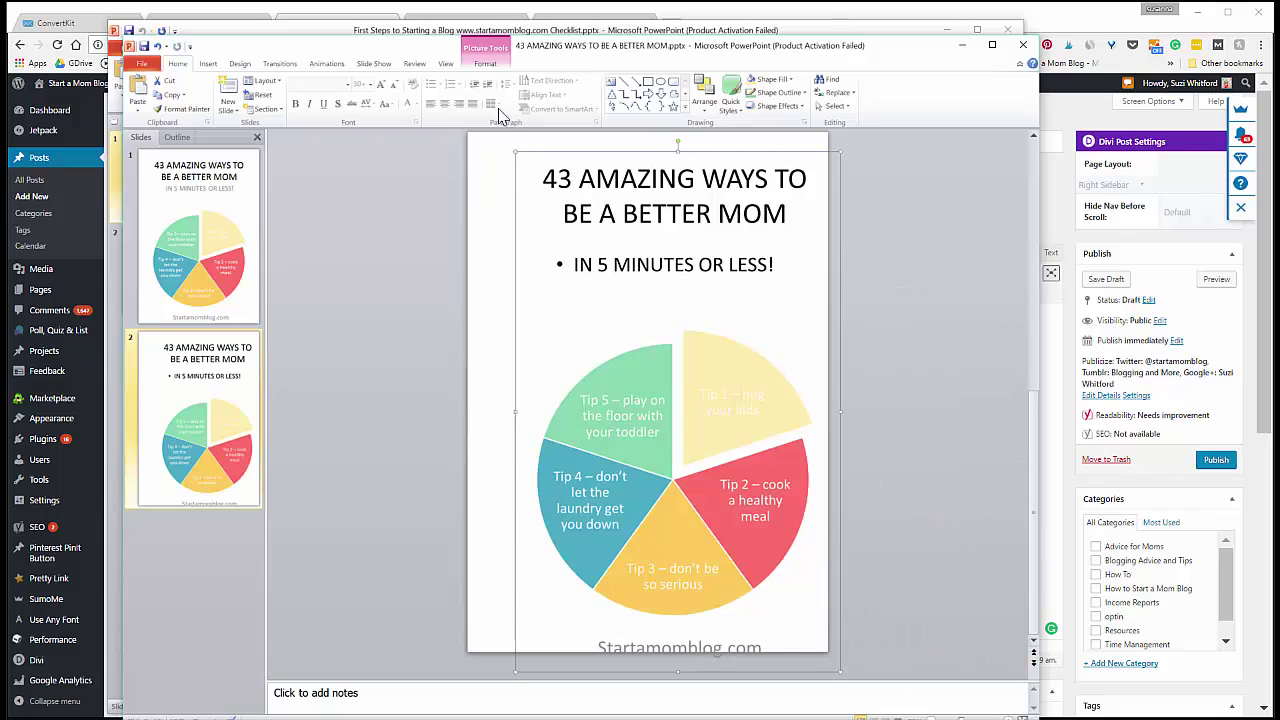
# - Shrink the picture to about 3.5 by 2.19 inches and tilt it slightly counterclockwise
pyautogui.click(485, 63)
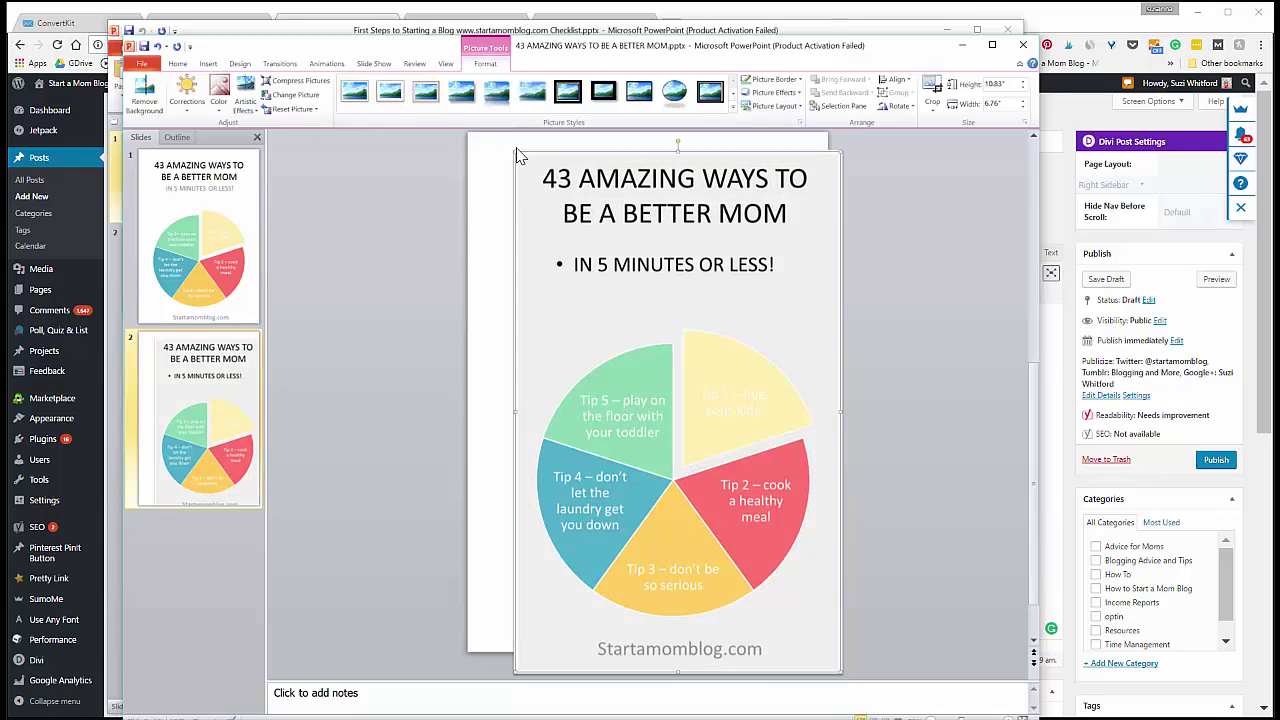
pyautogui.moveTo(510, 148); pyautogui.dragTo(634, 284)
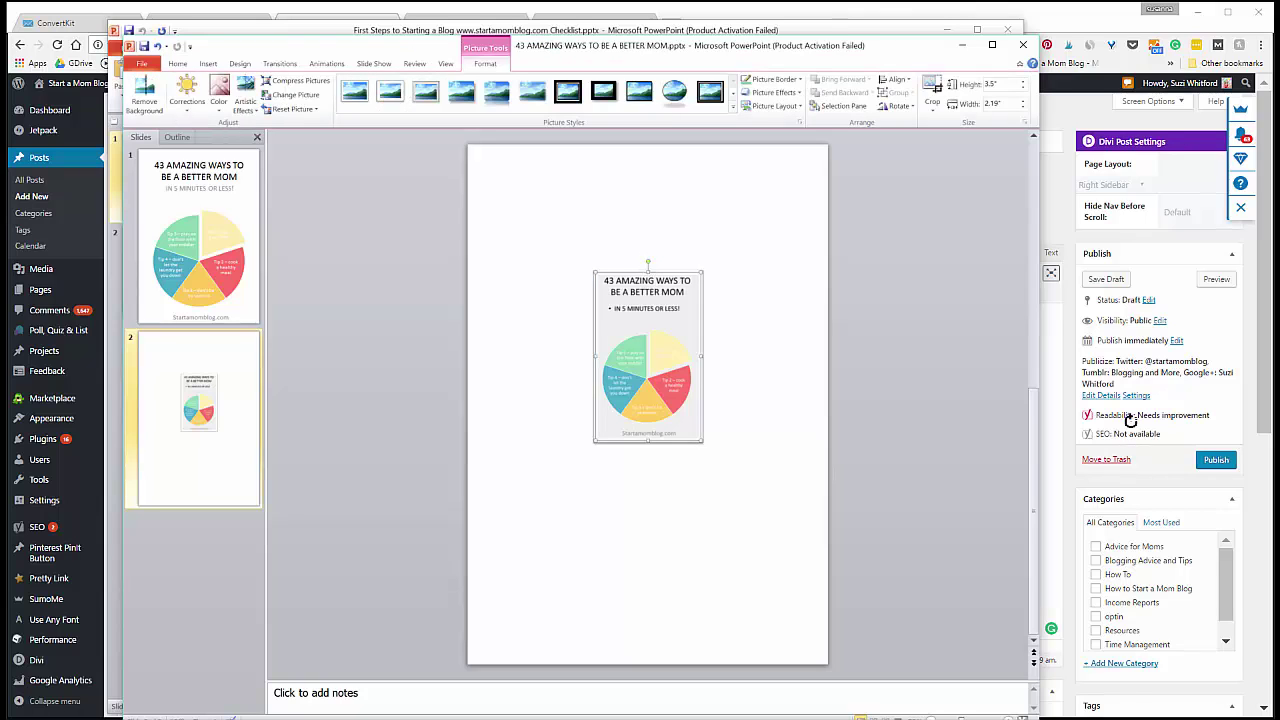
pyautogui.moveTo(648, 262); pyautogui.dragTo(632, 256)
# - Draw a curved arrow beside the picture and give it a dark shape style
pyautogui.click(1005, 400)
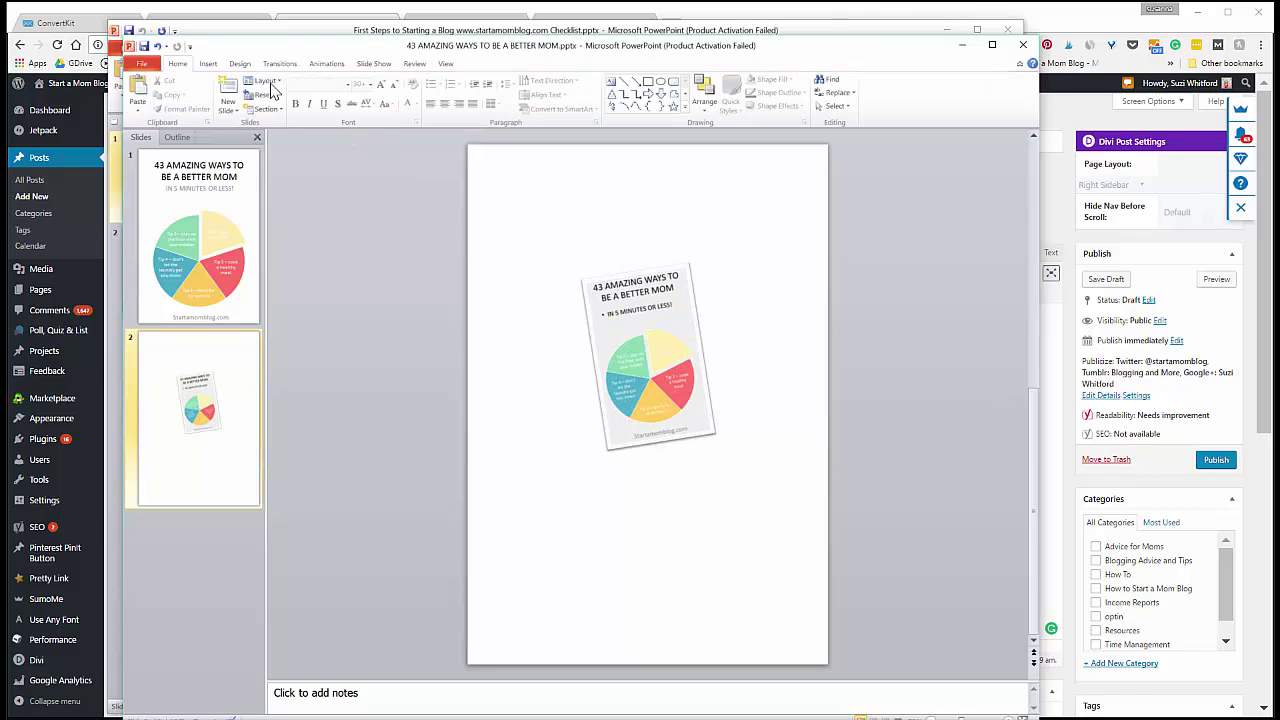
pyautogui.click(205, 64)
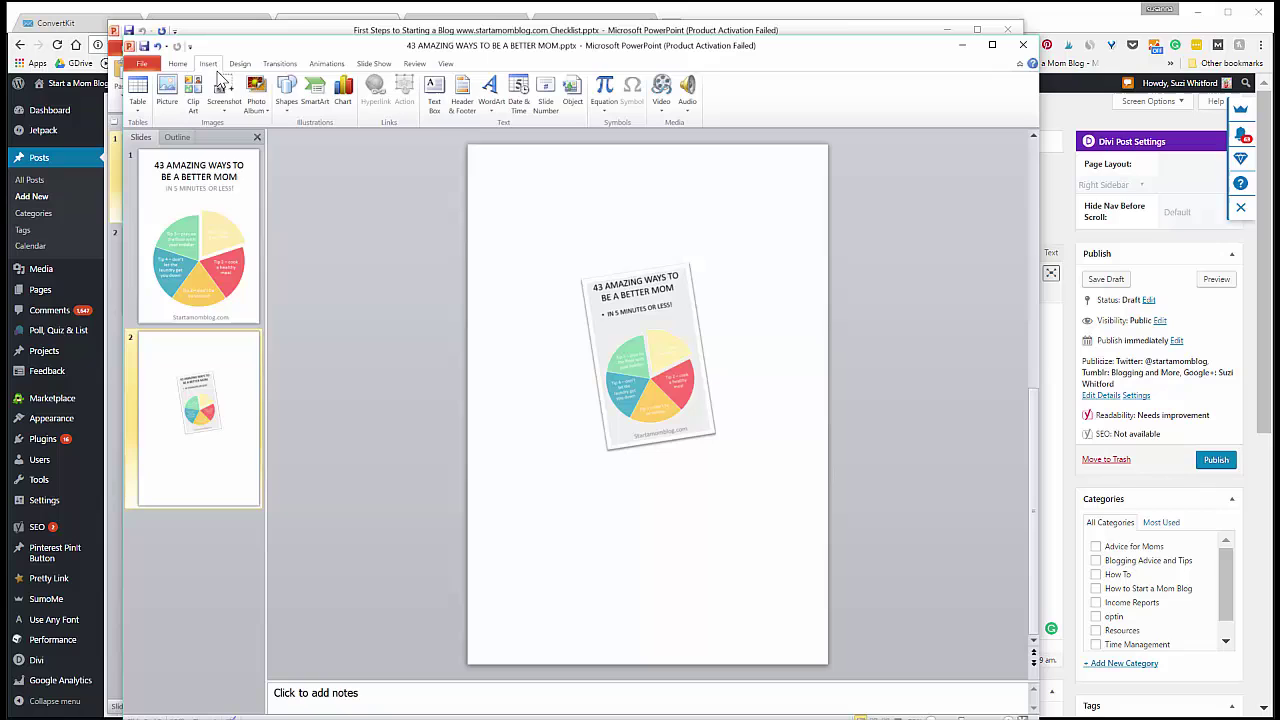
pyautogui.click(286, 100)
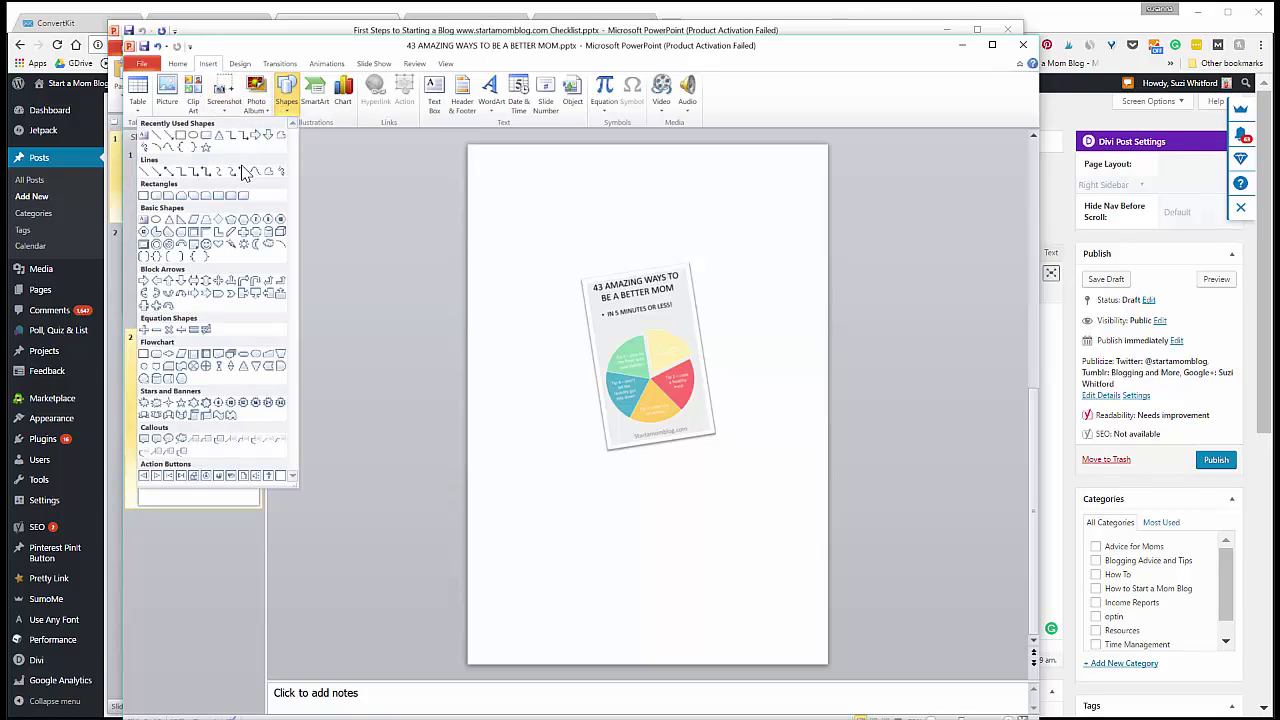
pyautogui.click(236, 172)
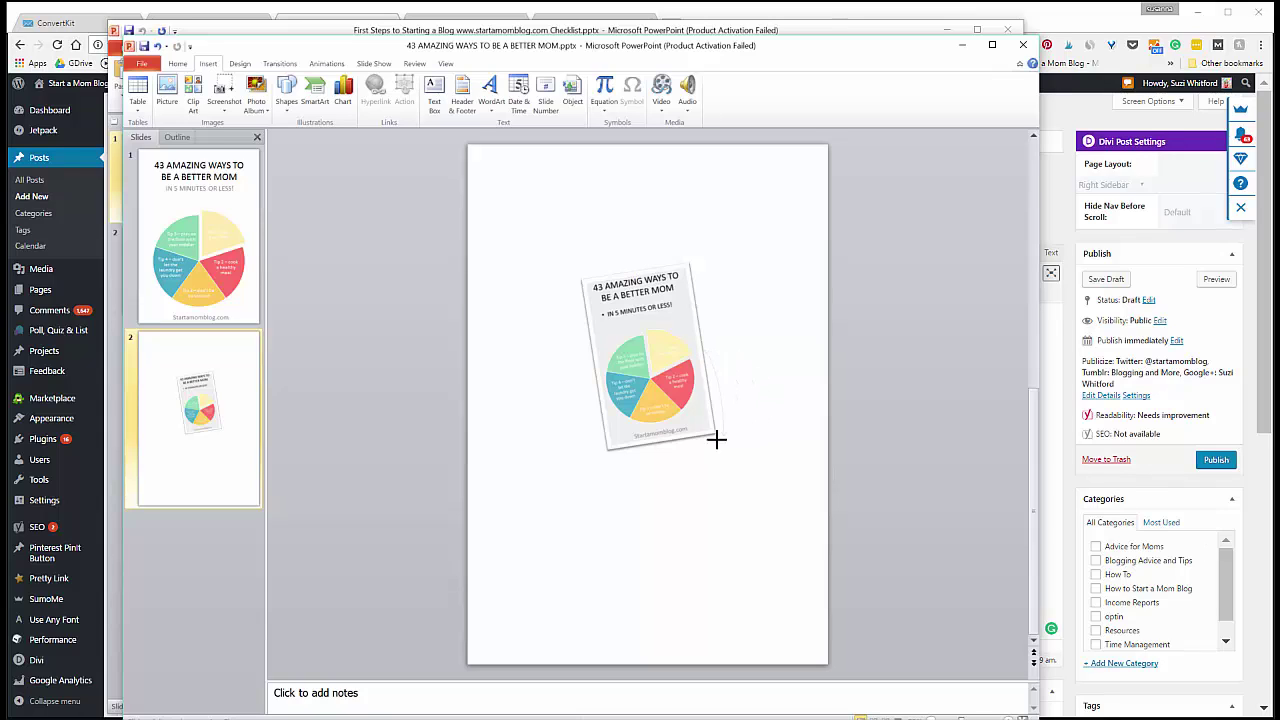
pyautogui.moveTo(698, 459); pyautogui.dragTo(725, 398)
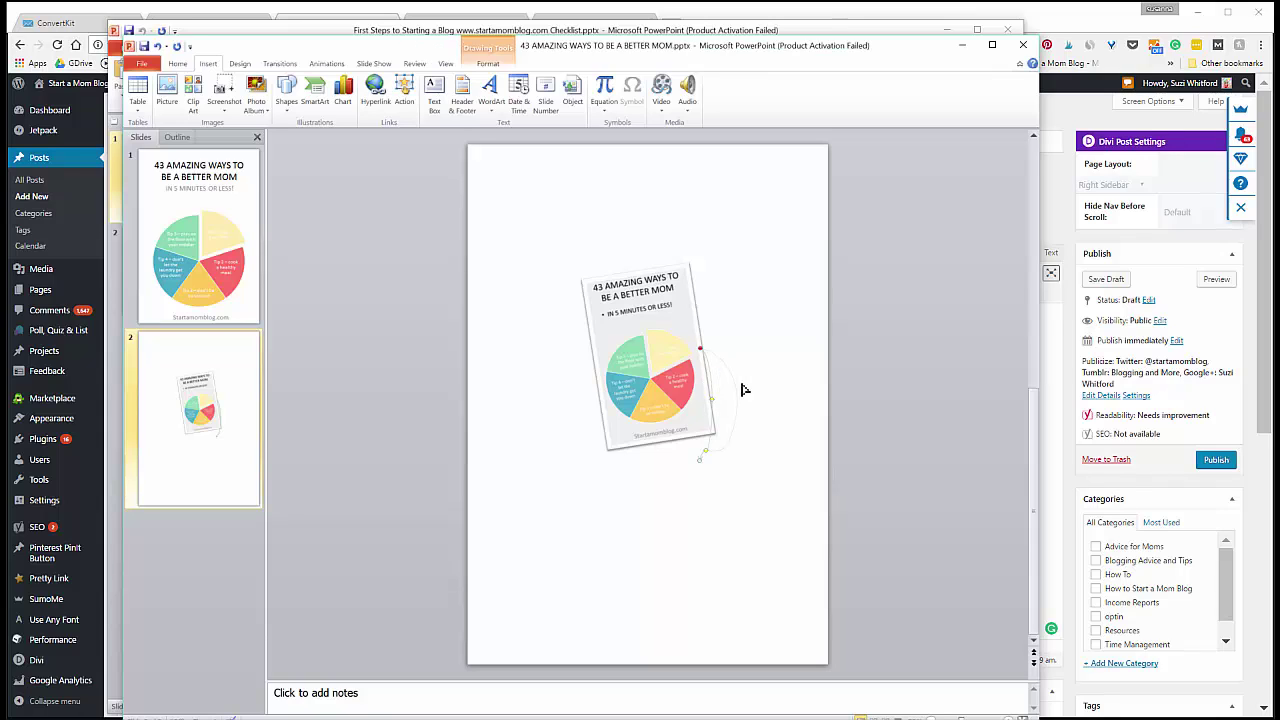
pyautogui.moveTo(752, 386); pyautogui.dragTo(749, 398)
pyautogui.click(488, 63)
pyautogui.click(287, 93)
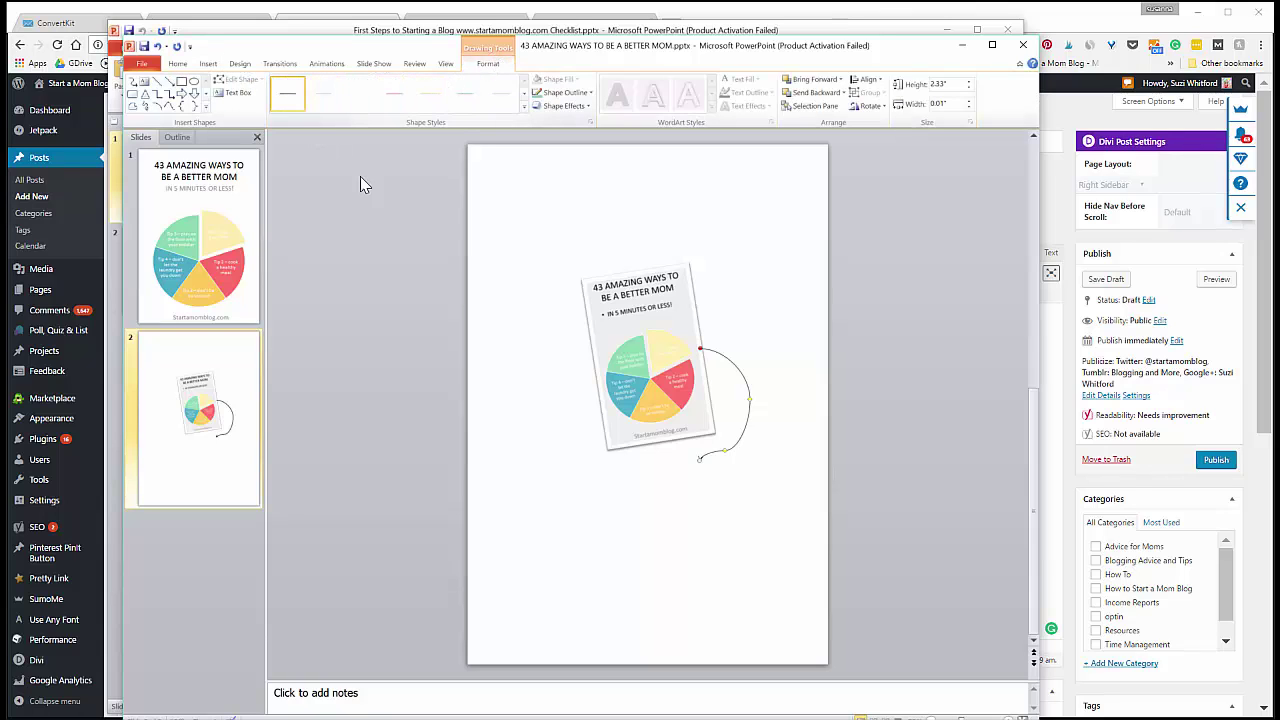
pyautogui.click(574, 443)
# - Add a 'Download below!' text box and position it by the picture's top-right corner
pyautogui.click(210, 64)
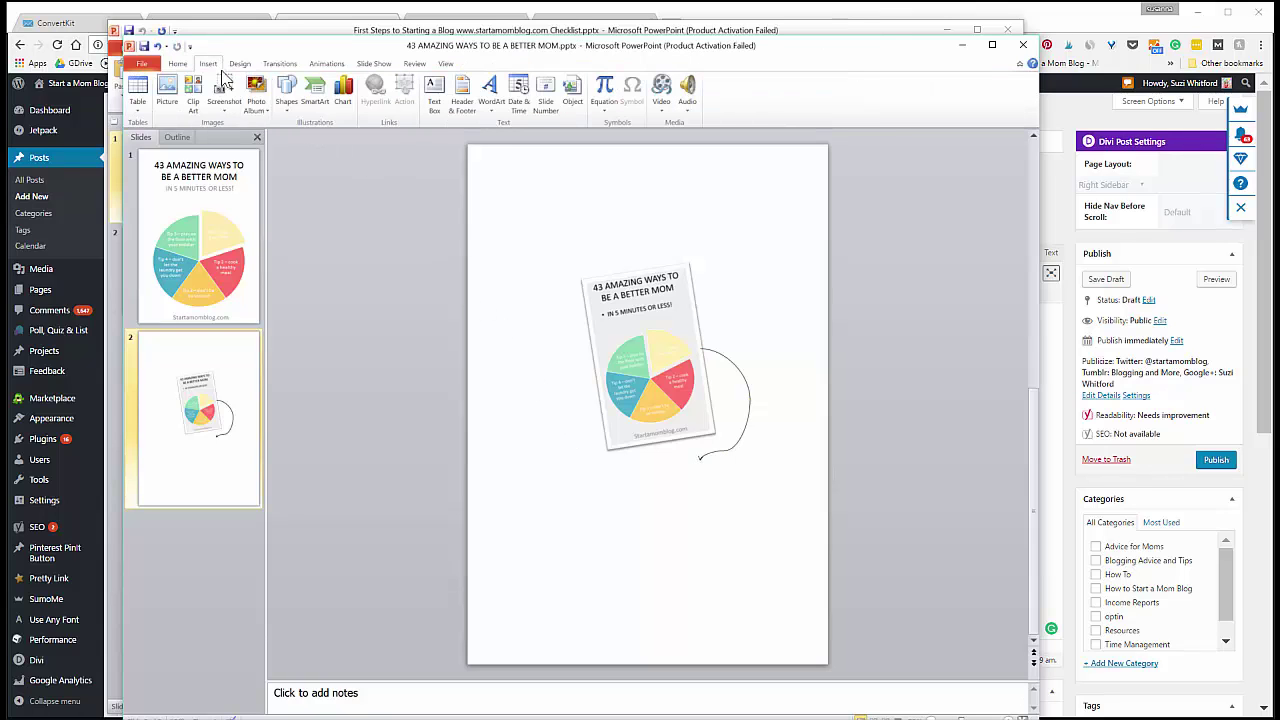
pyautogui.click(426, 110)
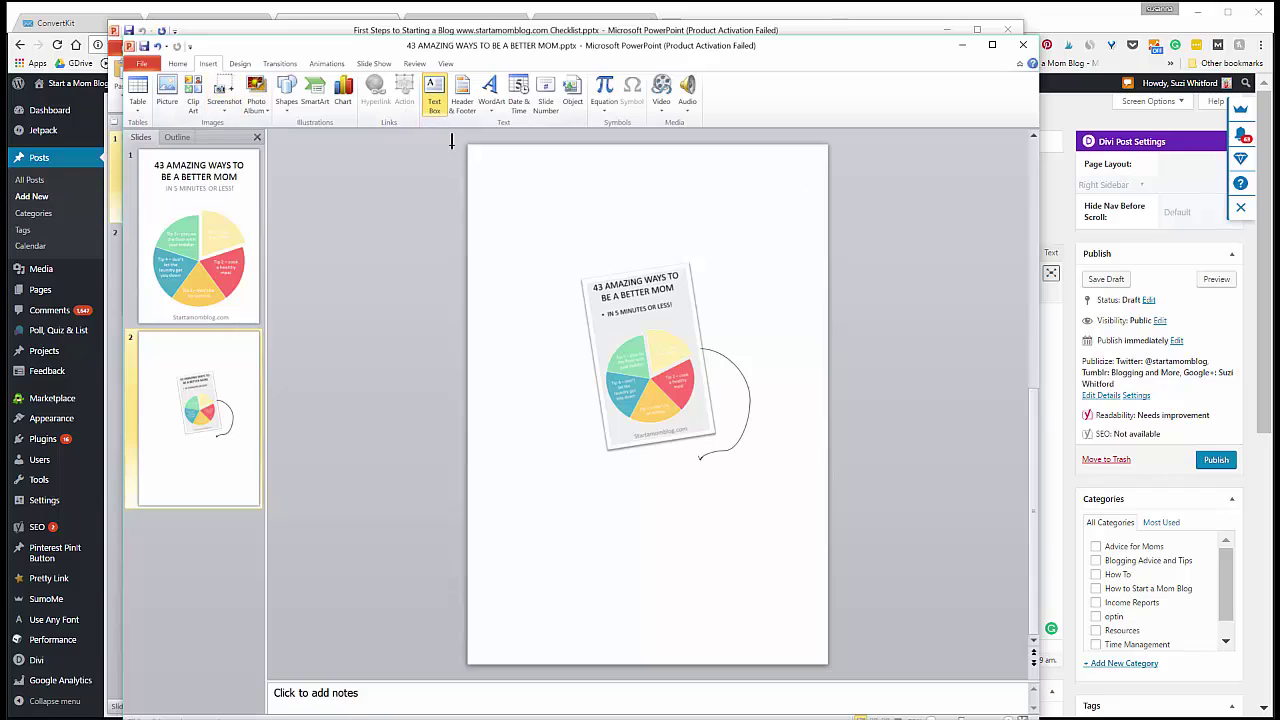
pyautogui.click(665, 485)
pyautogui.write('down')
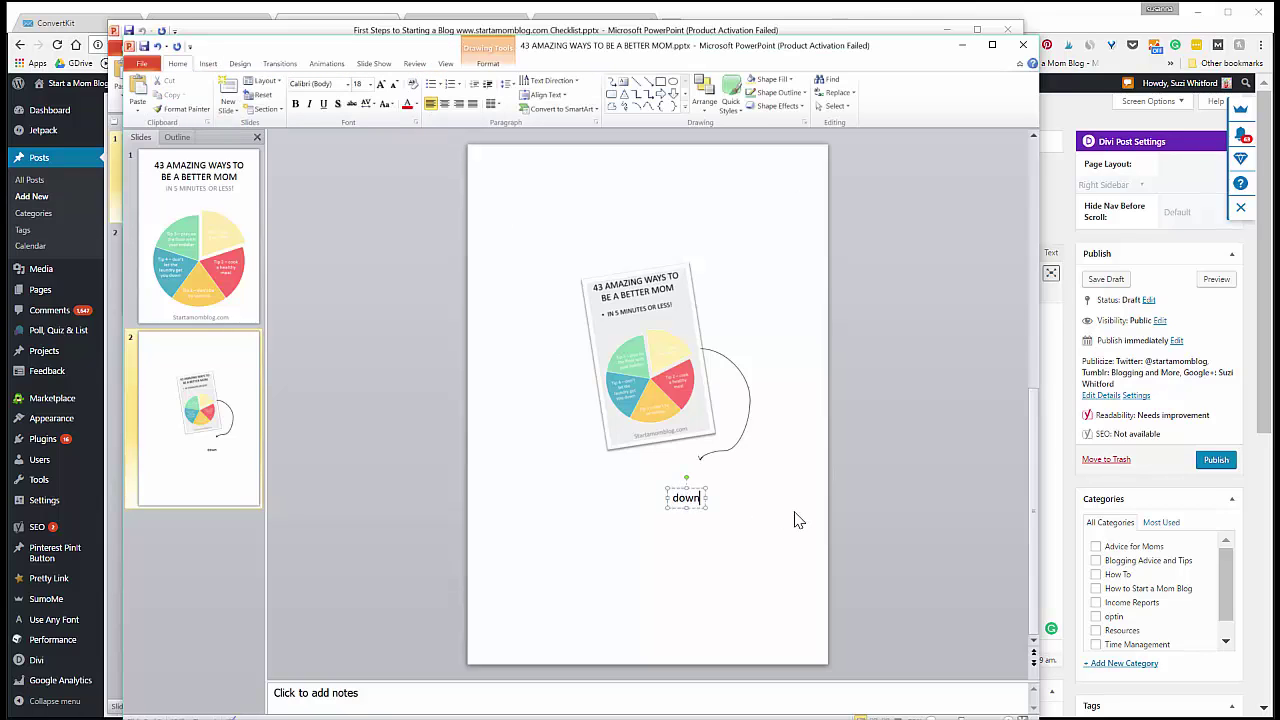
pyautogui.write('load here!')
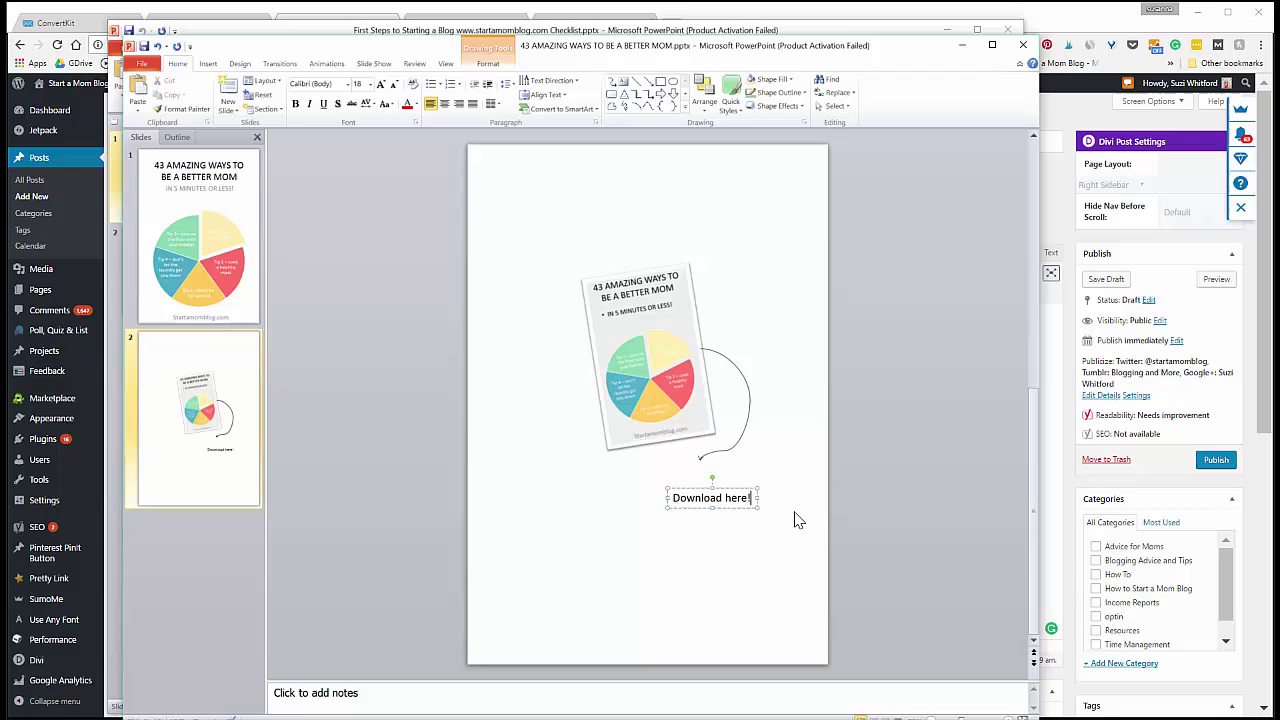
pyautogui.press('BackSpace')
pyautogui.press('BackSpace')
pyautogui.press('BackSpace')
pyautogui.press('BackSpace')
pyautogui.write('below!')
pyautogui.moveTo(744, 490)
pyautogui.mouseDown()
pyautogui.moveTo(723, 463)
pyautogui.moveTo(766, 366)
pyautogui.moveTo(766, 323)
pyautogui.moveTo(737, 309)
pyautogui.moveTo(764, 342)
pyautogui.mouseUp()
pyautogui.click(826, 337)
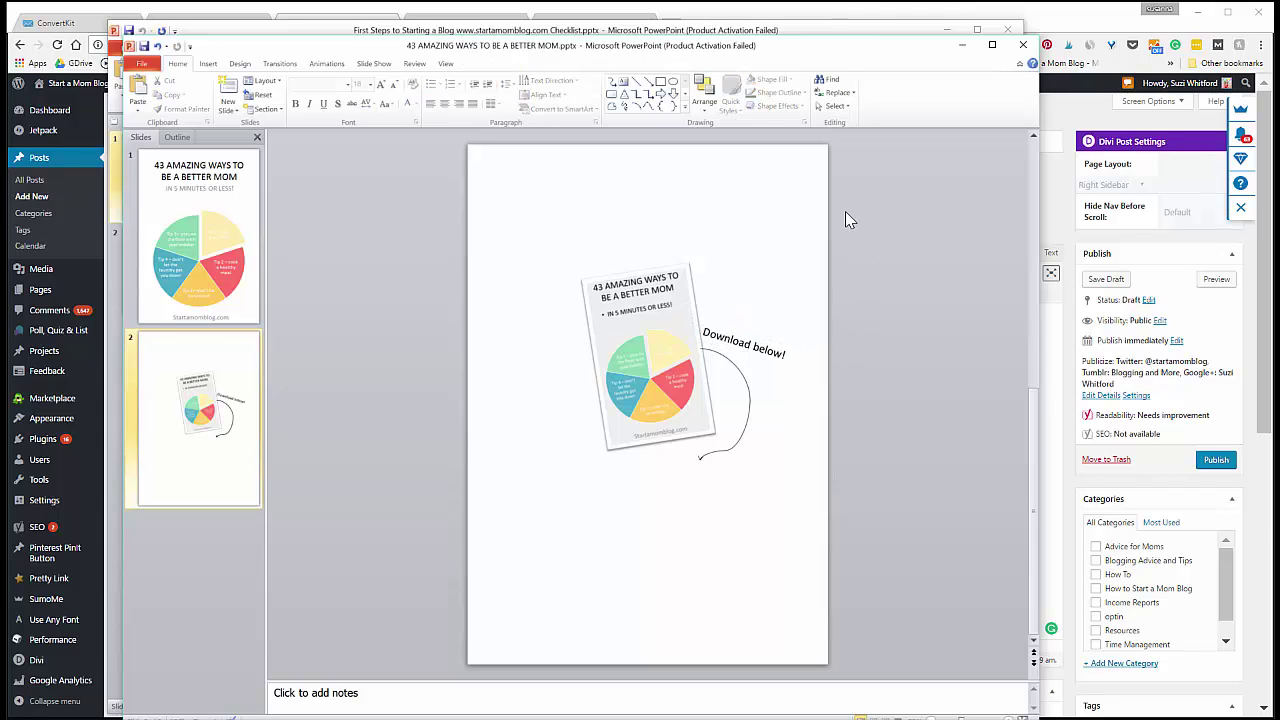
# - Select the picture, arrow and caption and save them as 'preview of 43 ways' PNG in Blogging
pyautogui.moveTo(845, 215); pyautogui.dragTo(584, 456)
pyautogui.hotkey('ctrl', 'a')
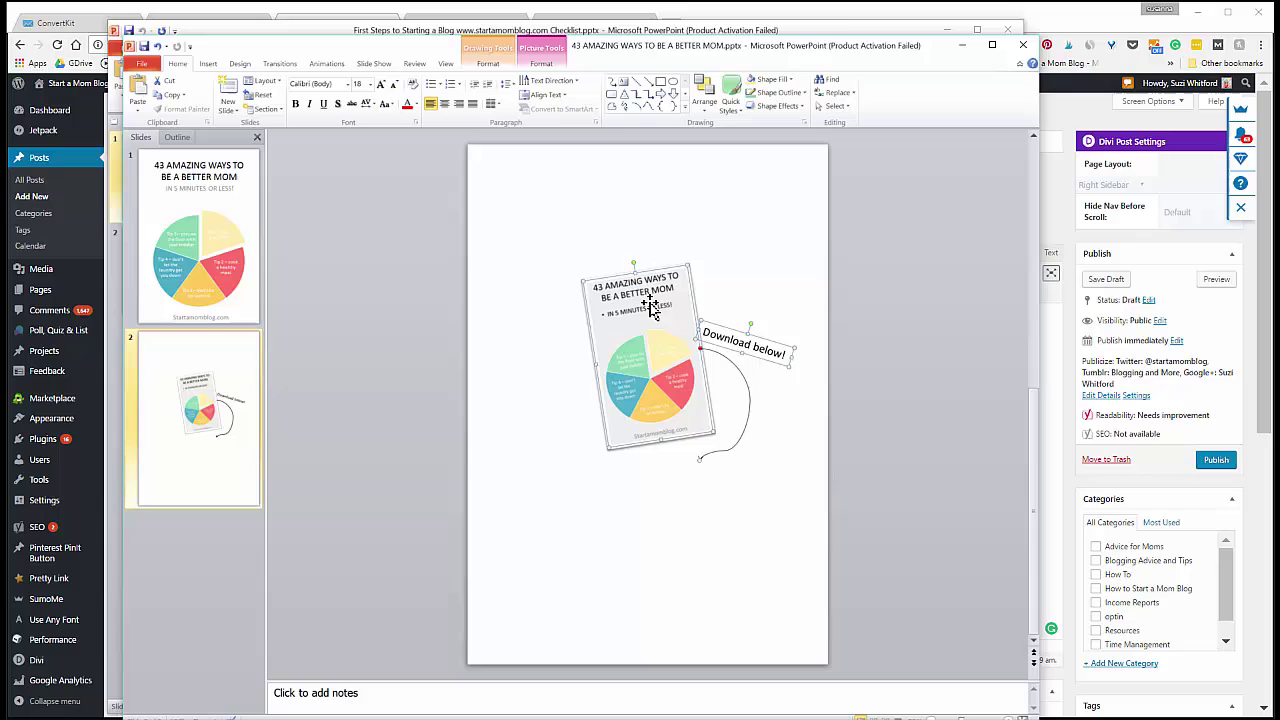
pyautogui.rightClick(567, 364)
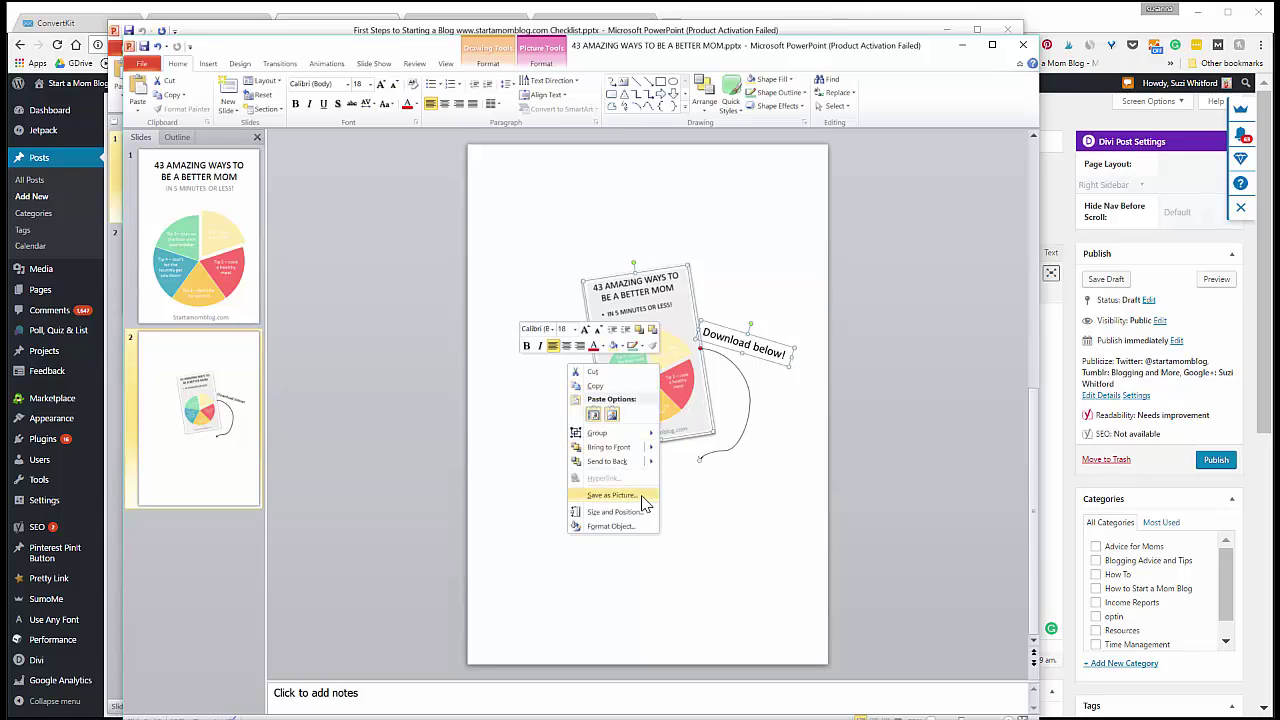
pyautogui.click(612, 495)
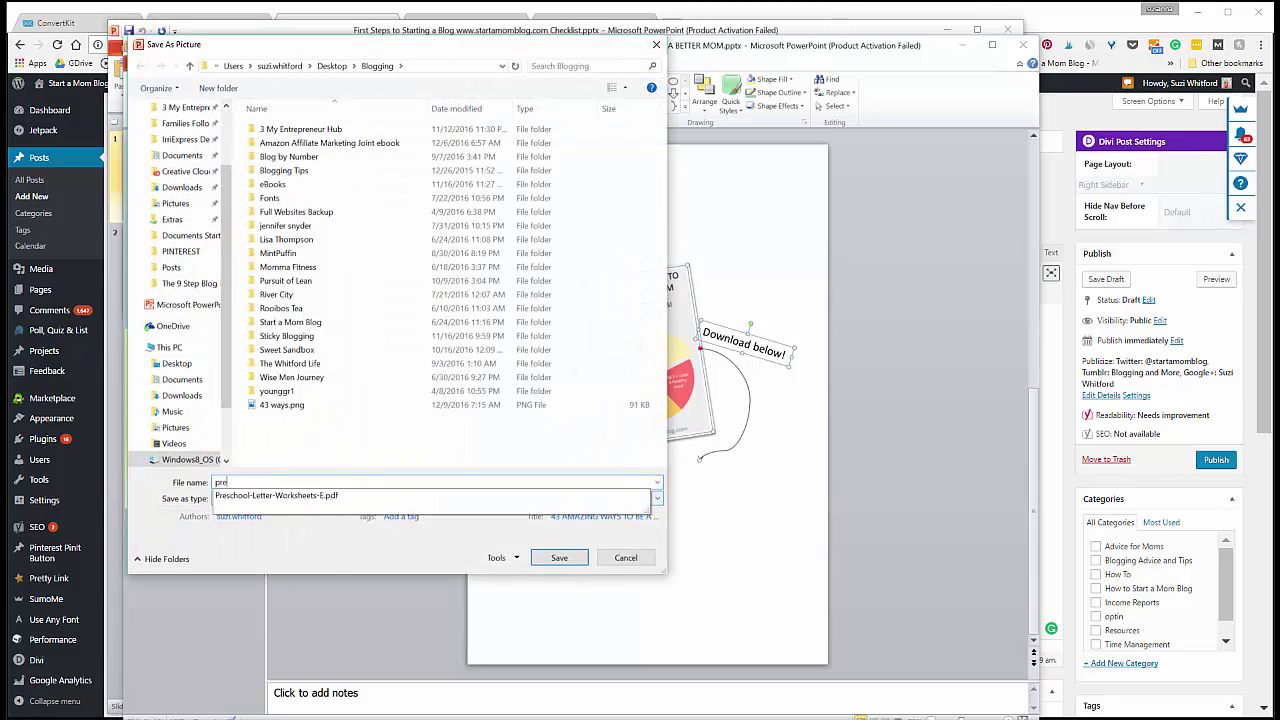
pyautogui.write('preview of 43 ways')
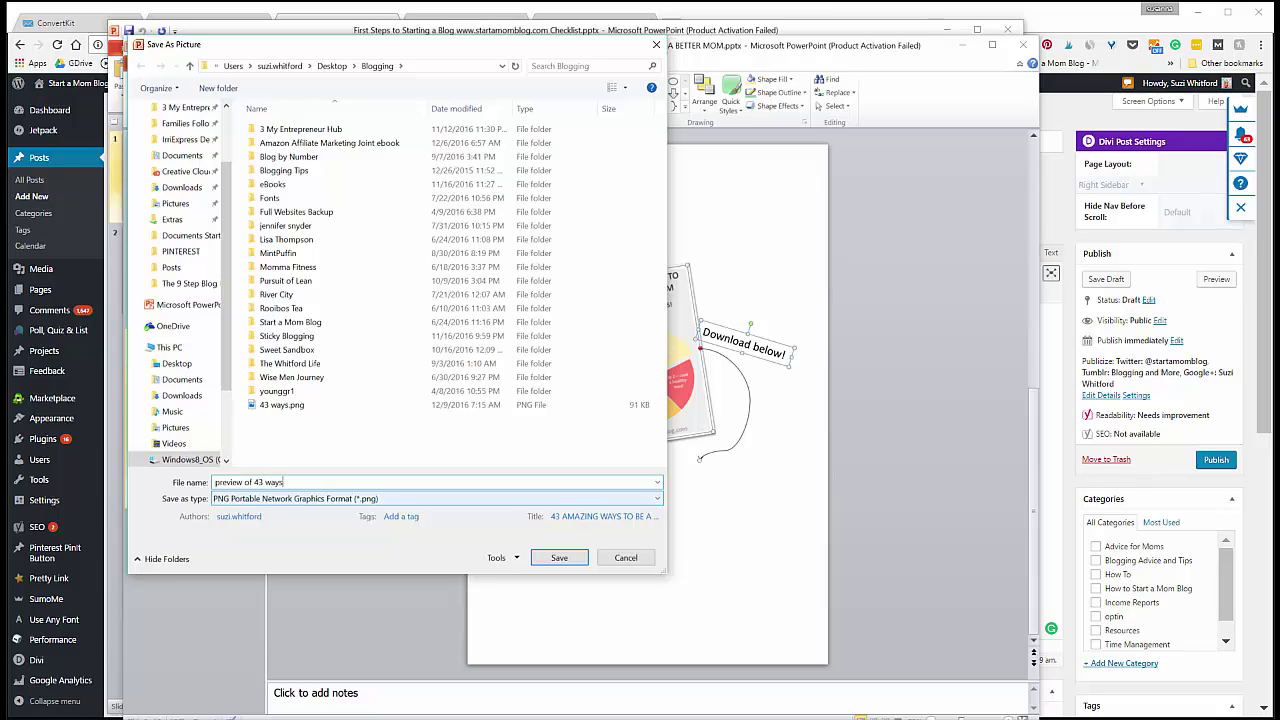
pyautogui.scroll(3, 195, 150)
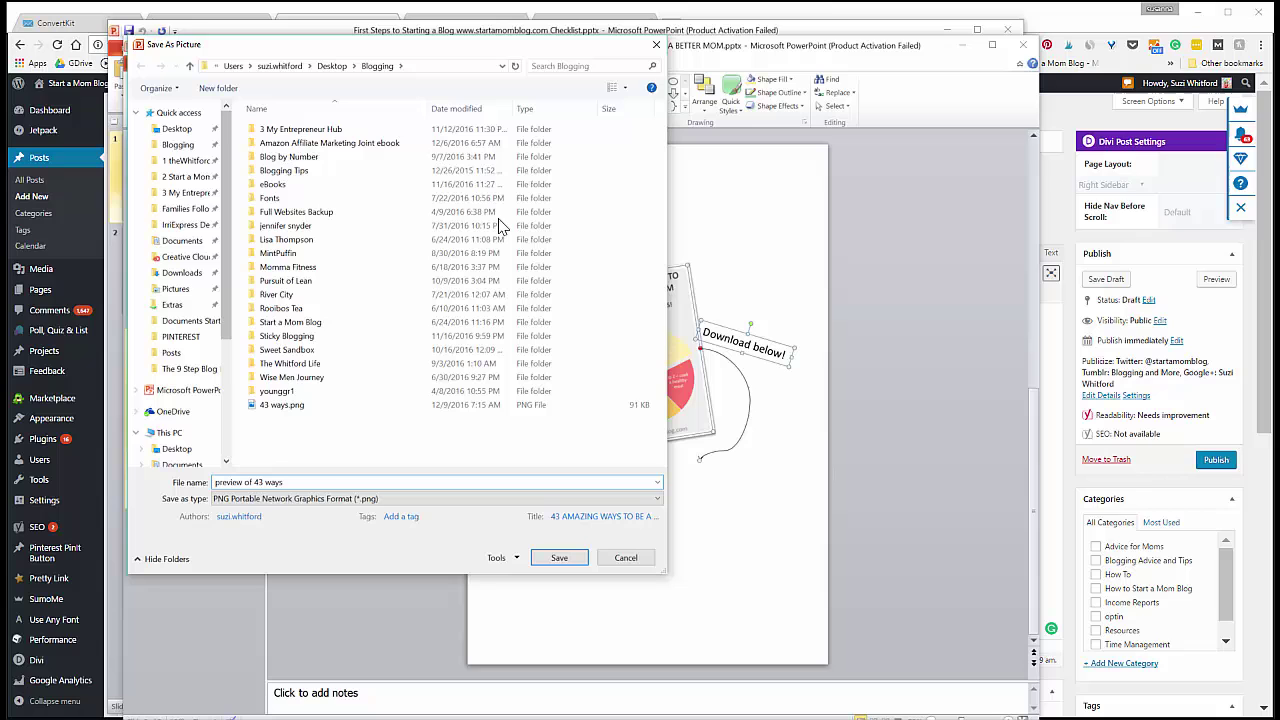
pyautogui.click(190, 146)
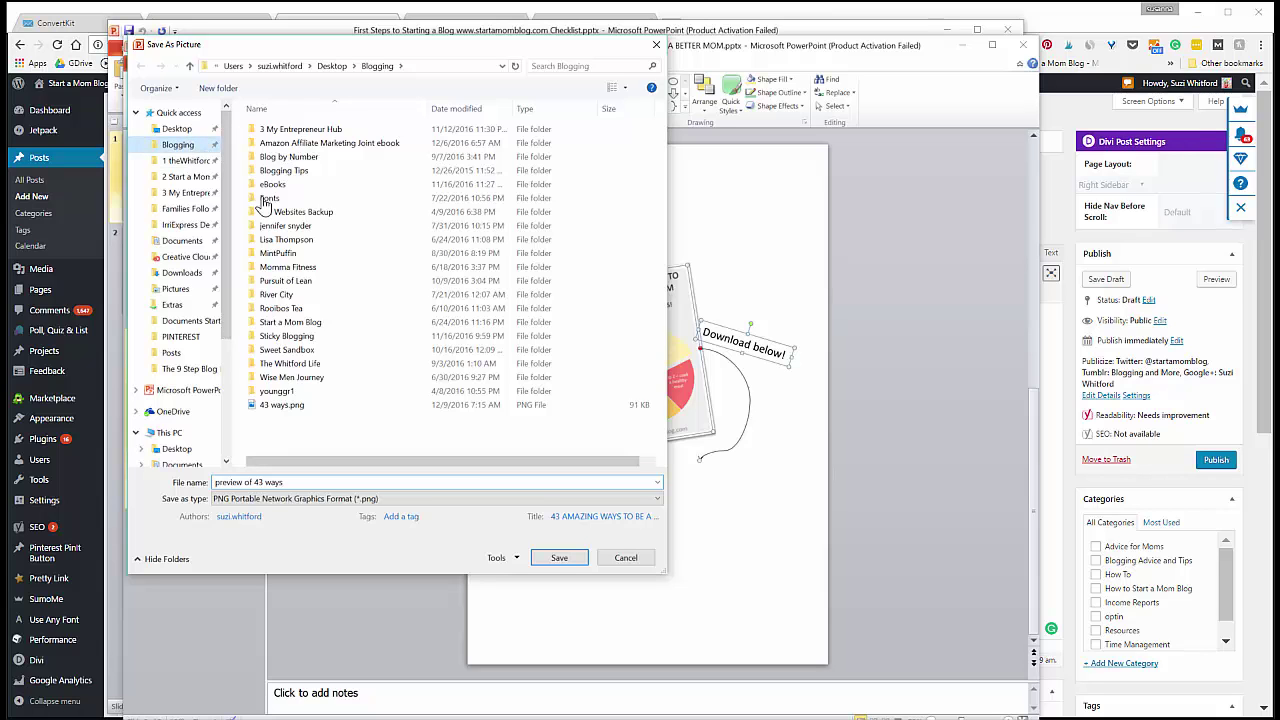
pyautogui.click(578, 560)
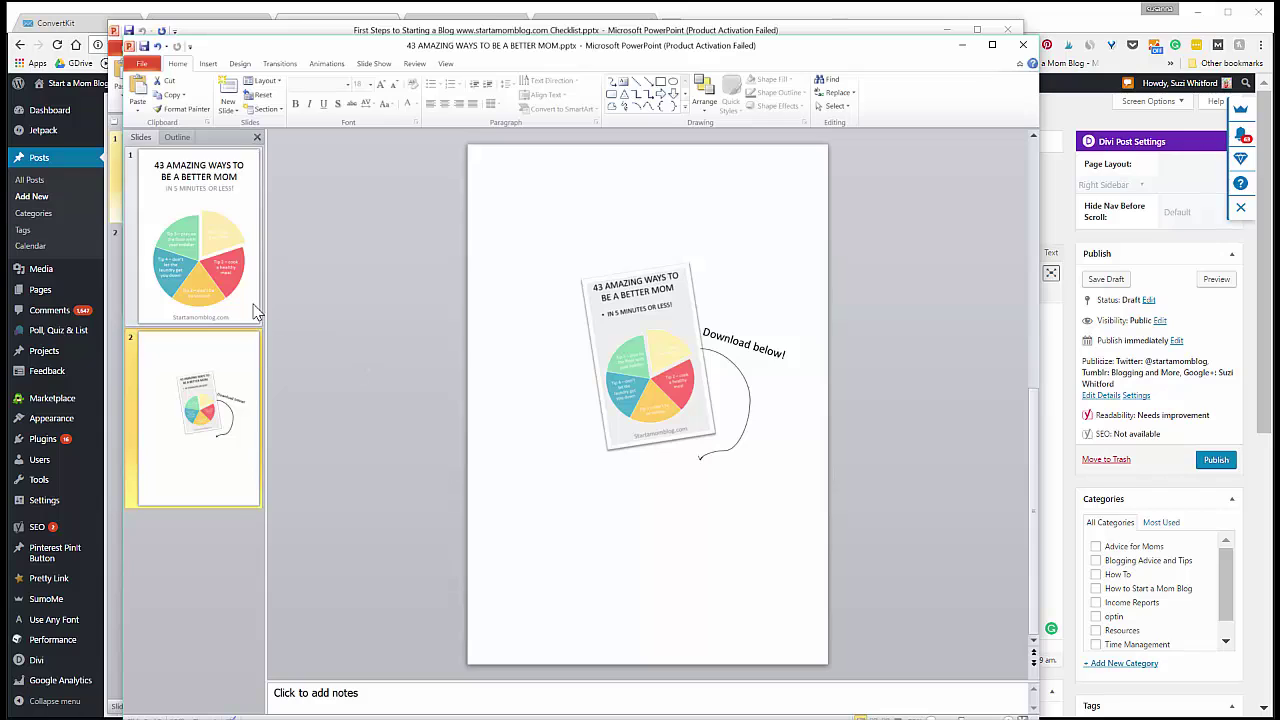
pyautogui.click(224, 283)
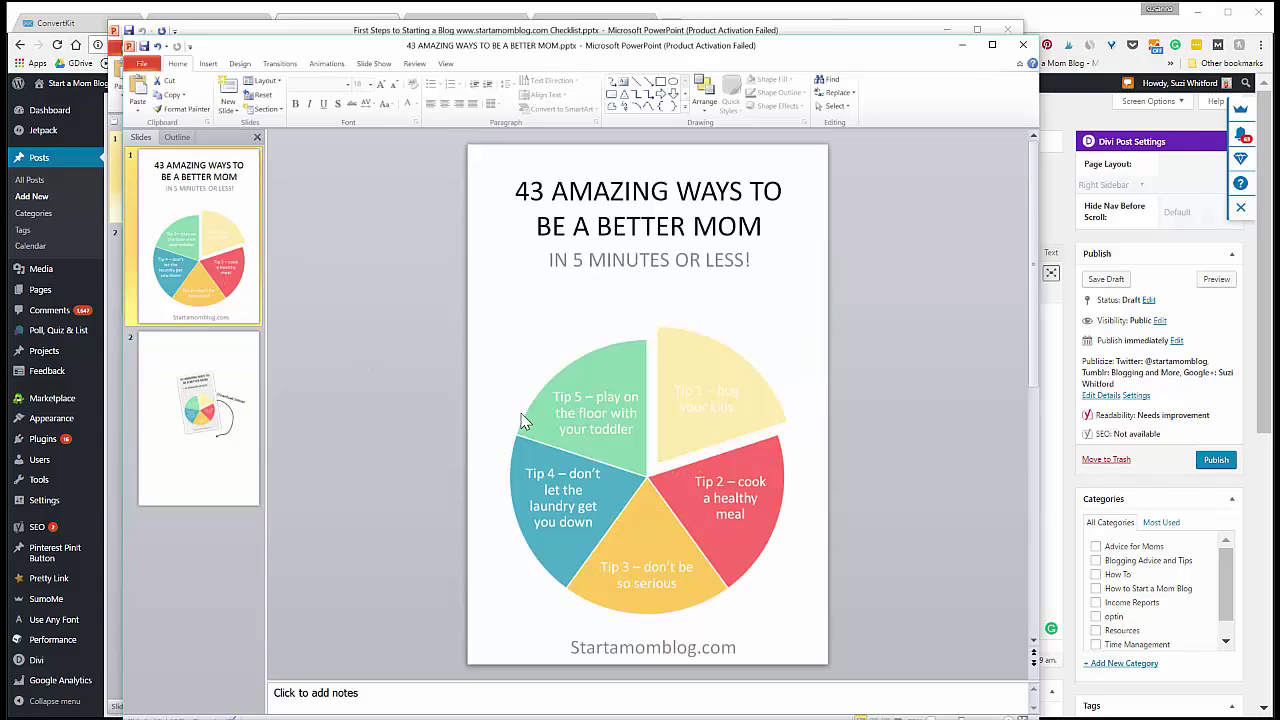
pyautogui.press('Down')
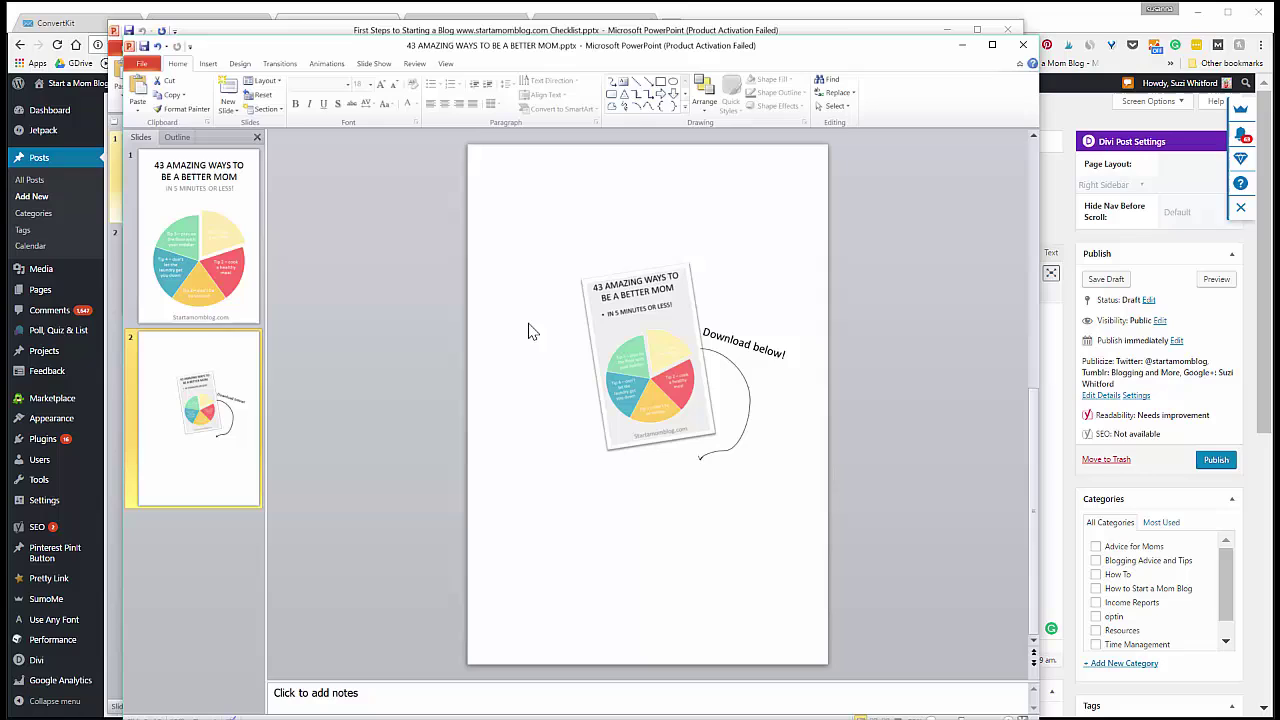